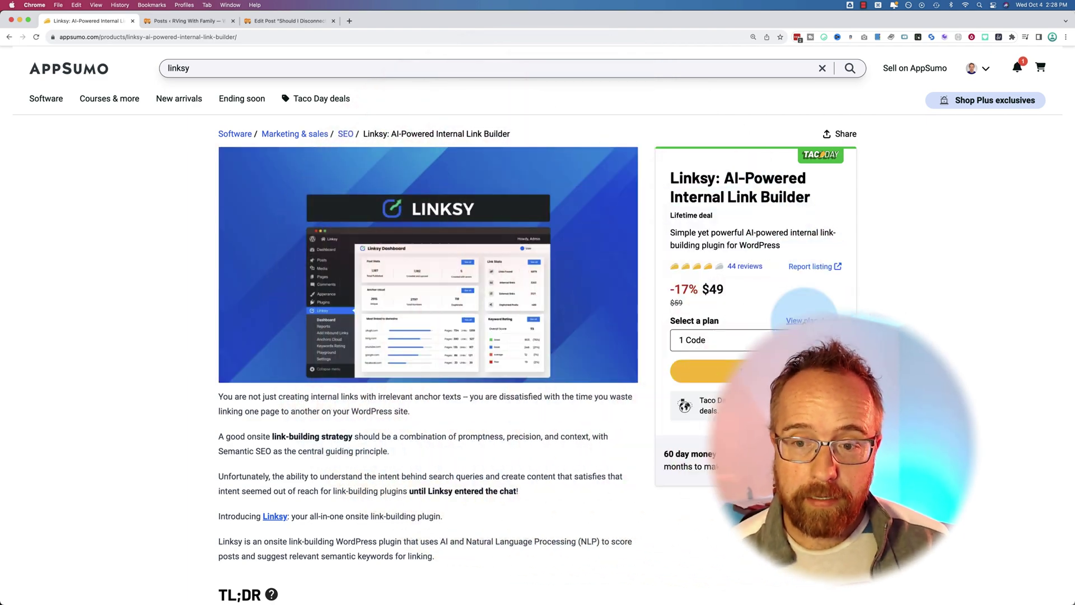
Jump to the Linksy deal's pricing tiers: the $49, $98 and $147 lifetime plans.
click(820, 320)
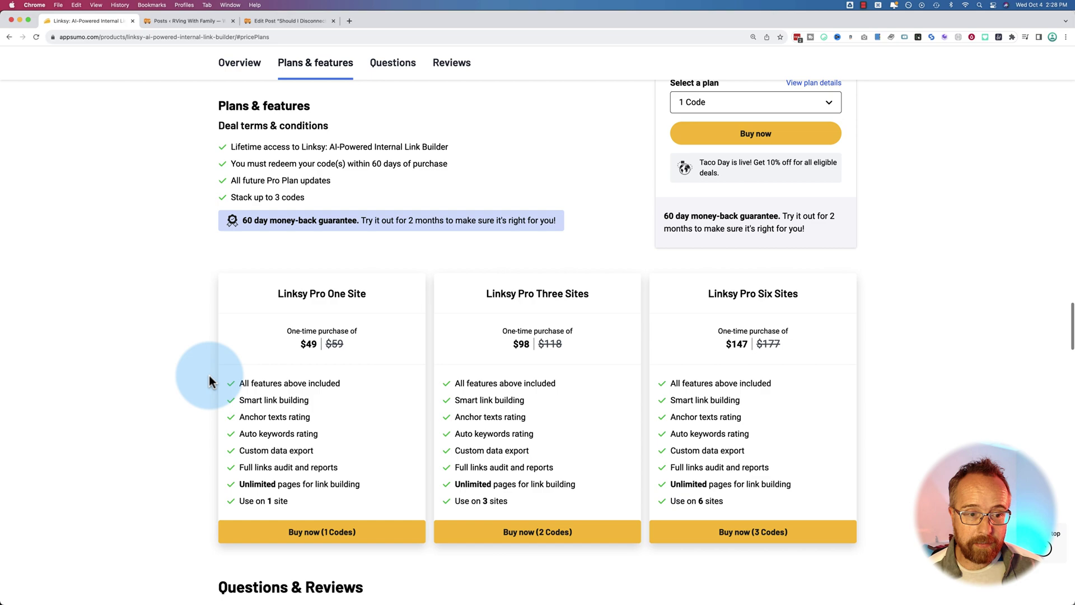
scroll(209, 375, down, 3)
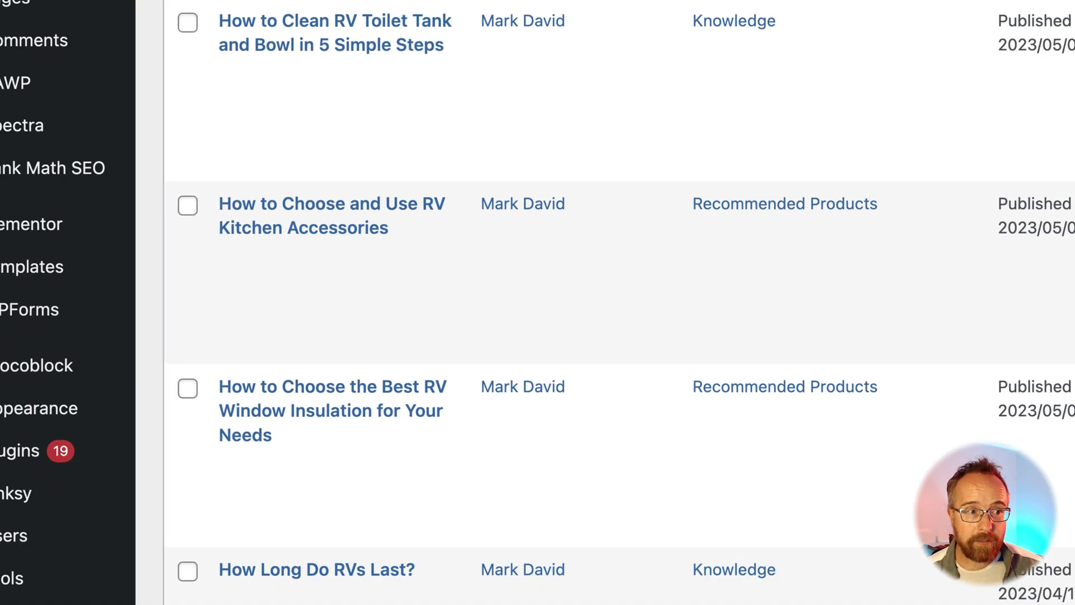
Open the Linksy dashboard and highlight its 61 total published posts count.
scroll(537, 303, down, 5)
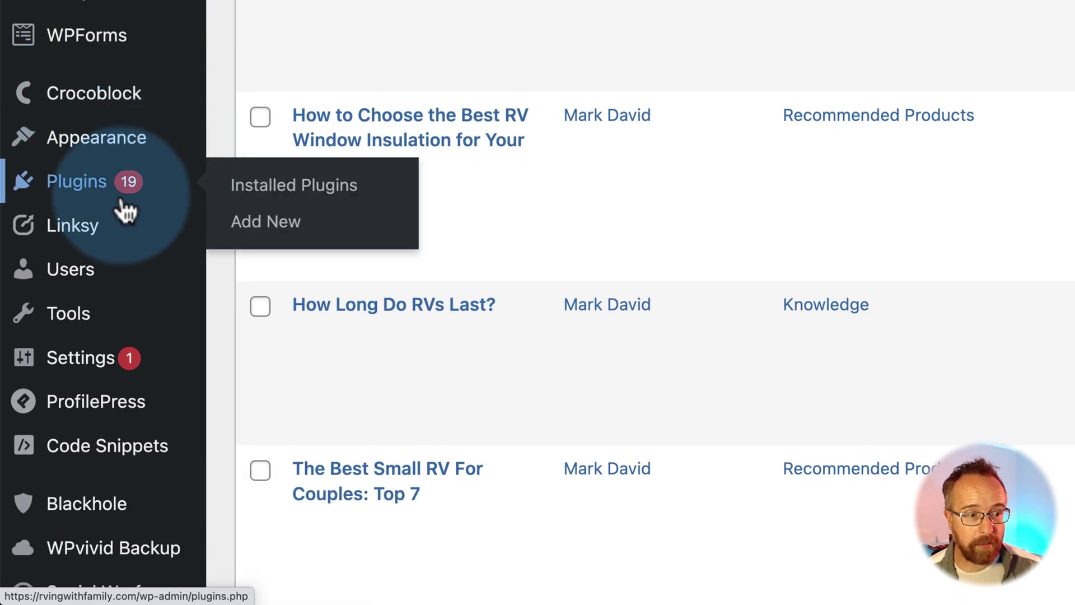
mouse_move(61, 247)
click(251, 238)
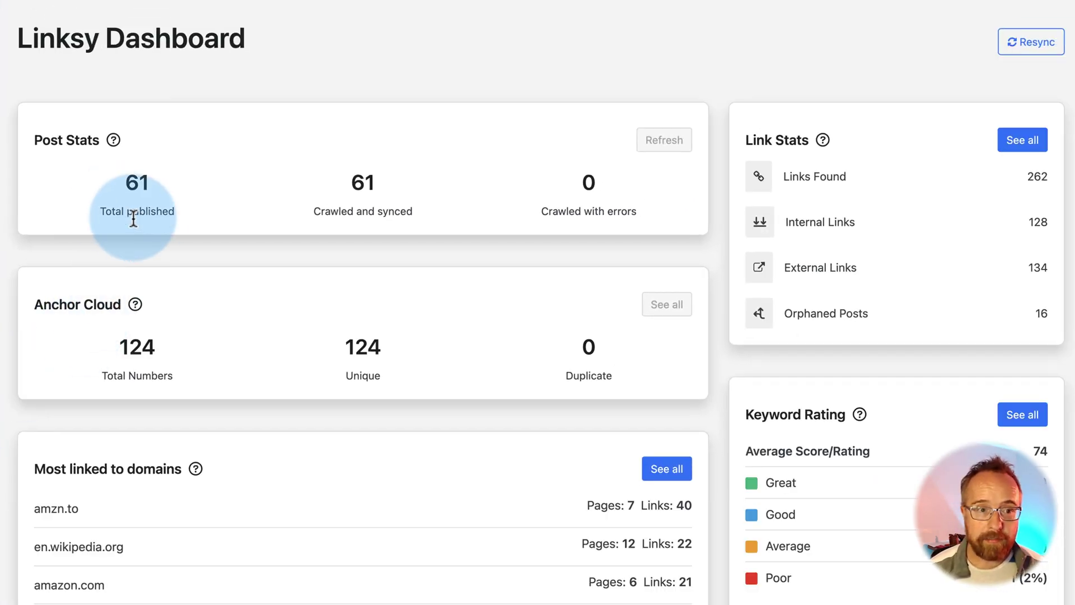
drag(106, 181, 180, 182)
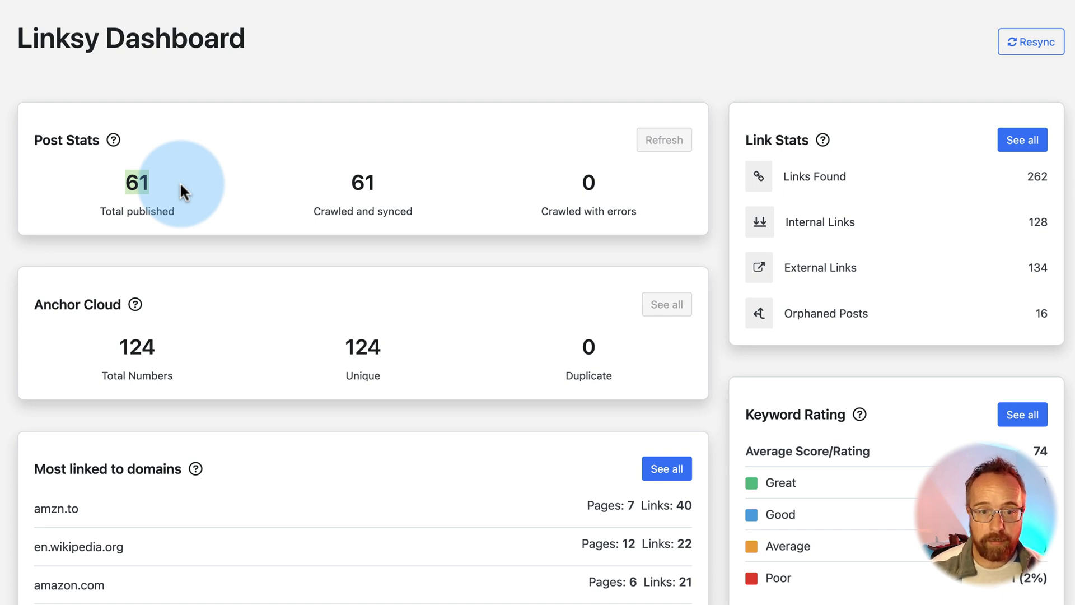
Review the most linked-to domains, highlighting amzn.to and its link count.
scroll(180, 182, down, 1)
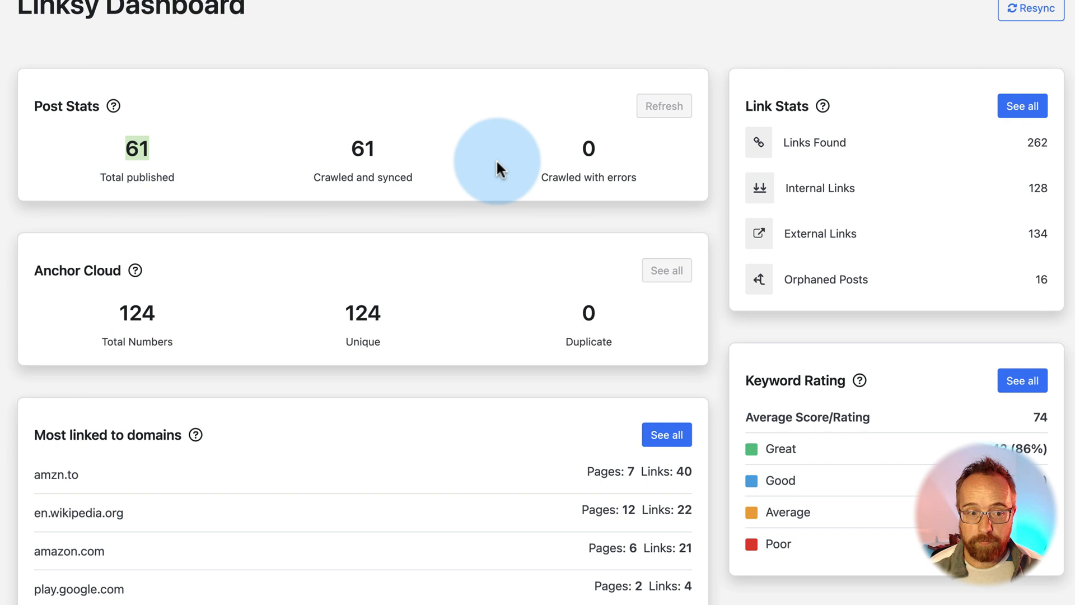
scroll(283, 175, down, 1)
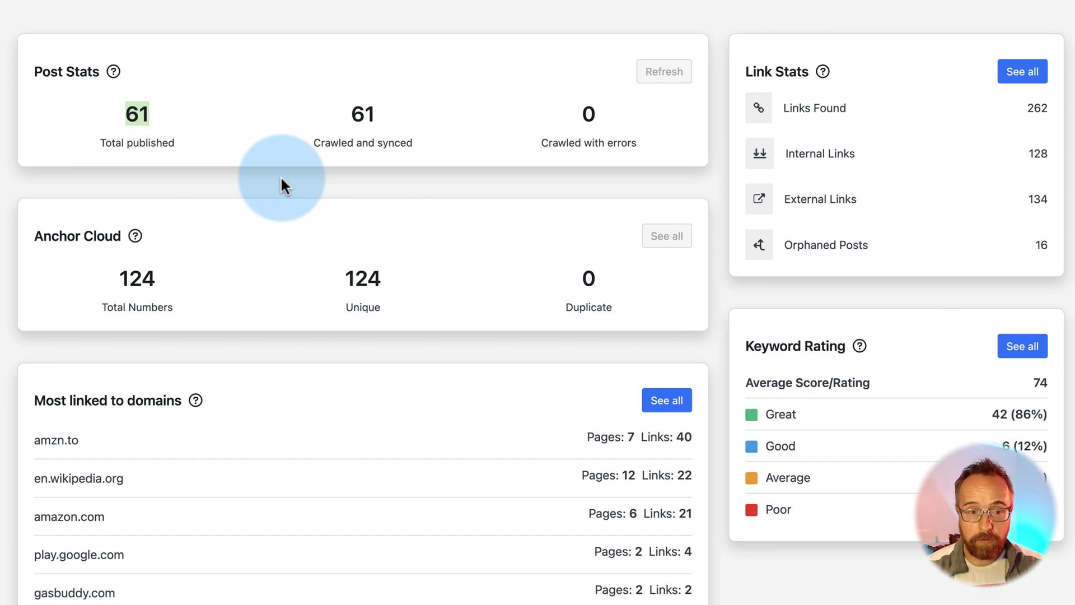
scroll(281, 176, up, 2)
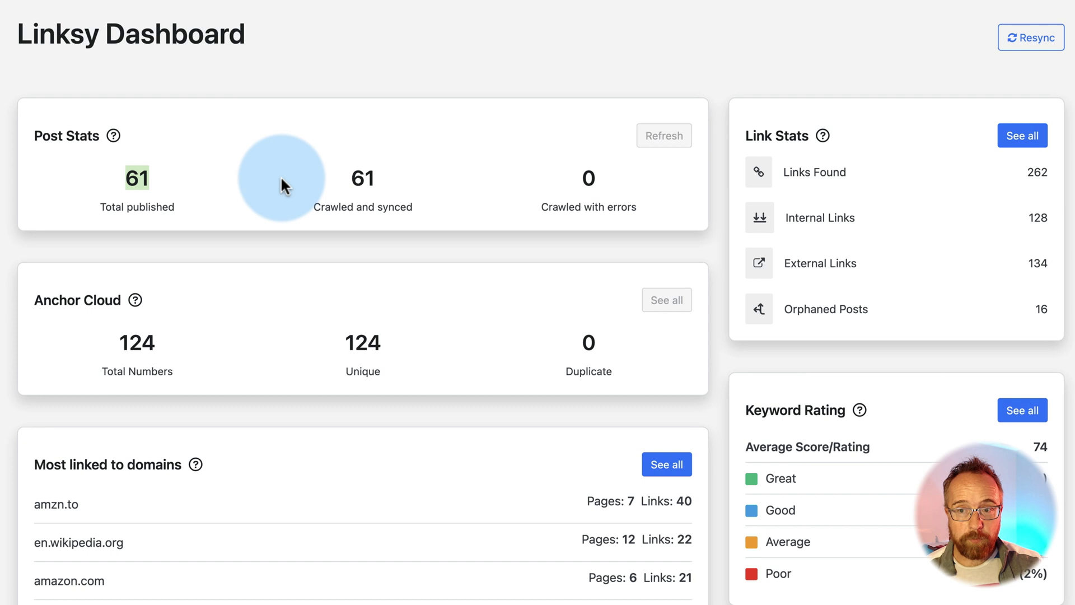
scroll(280, 176, down, 3)
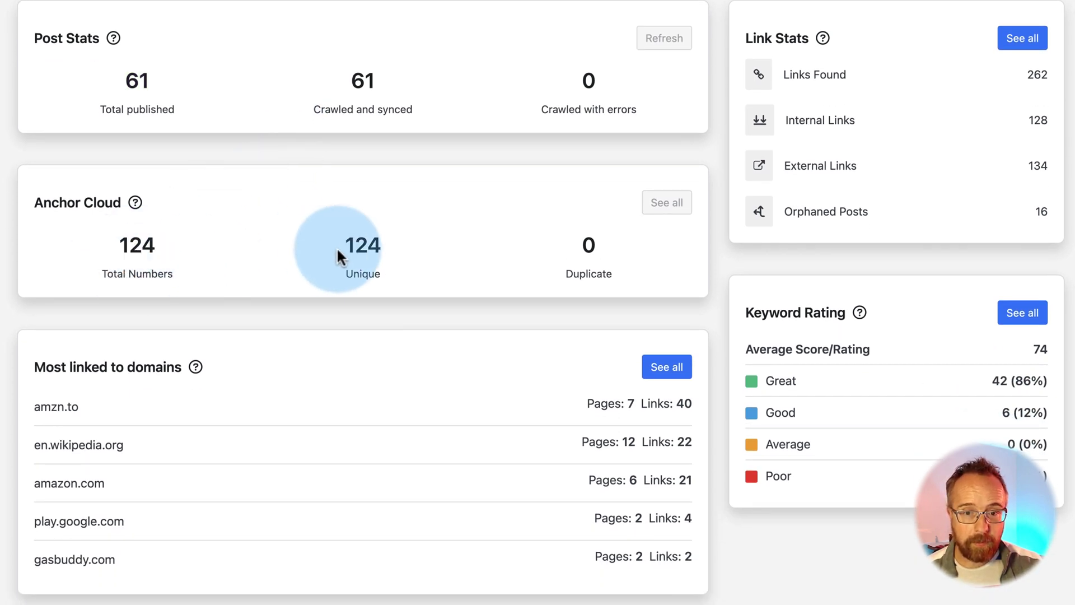
scroll(21, 339, down, 2)
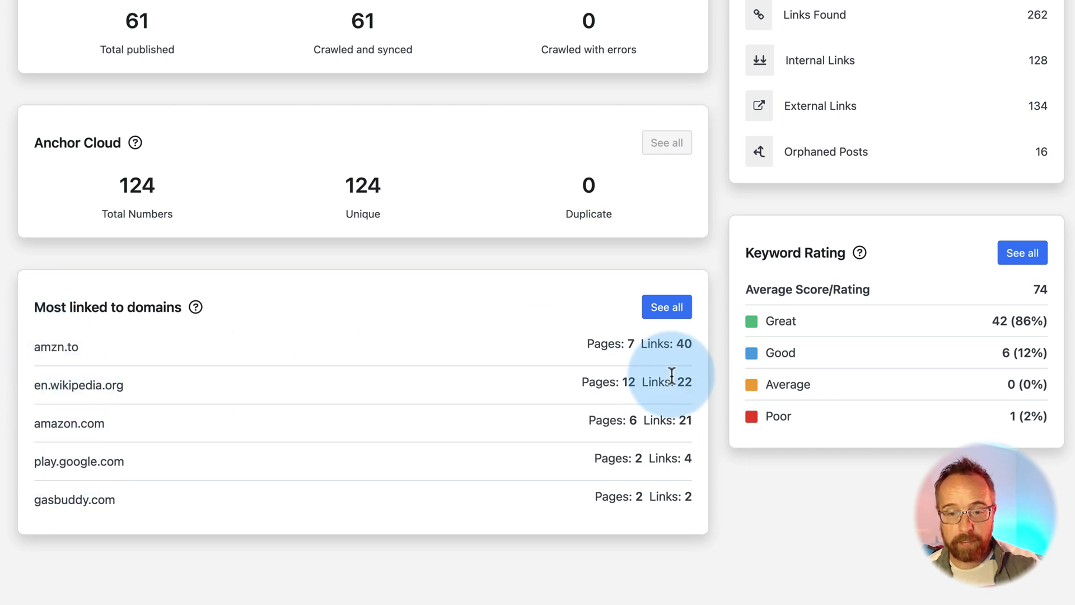
drag(114, 356, 1, 356)
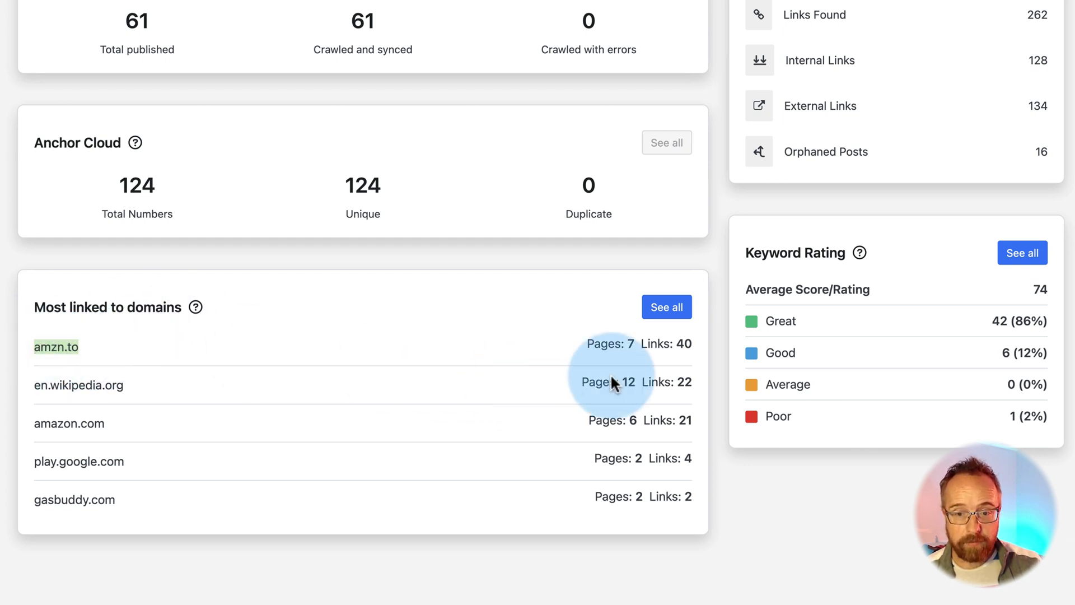
click(647, 350)
drag(642, 346, 689, 348)
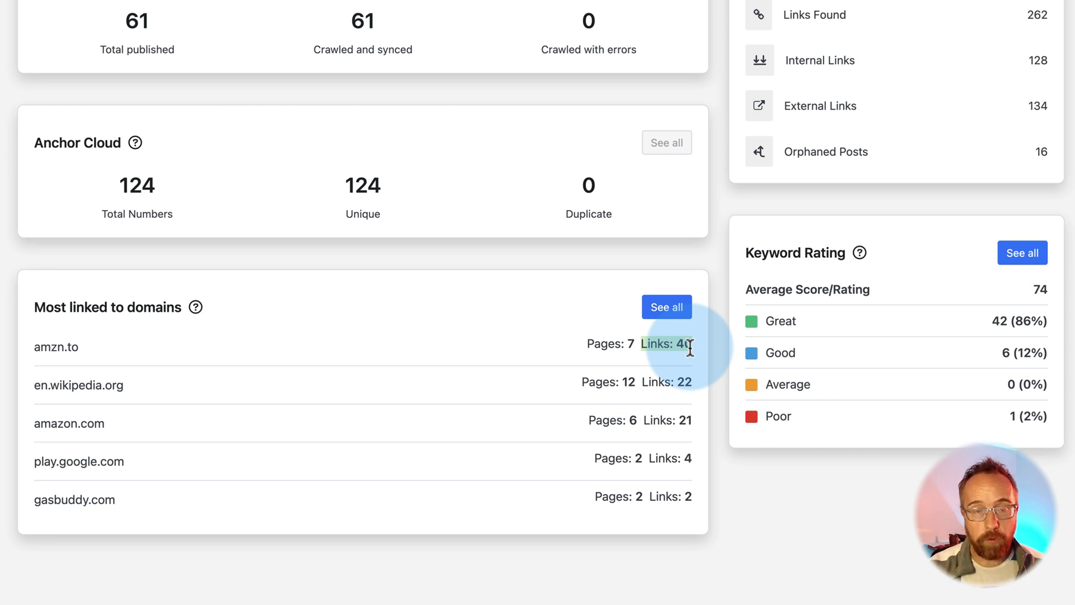
Open the full list of 47 linked domains.
click(666, 309)
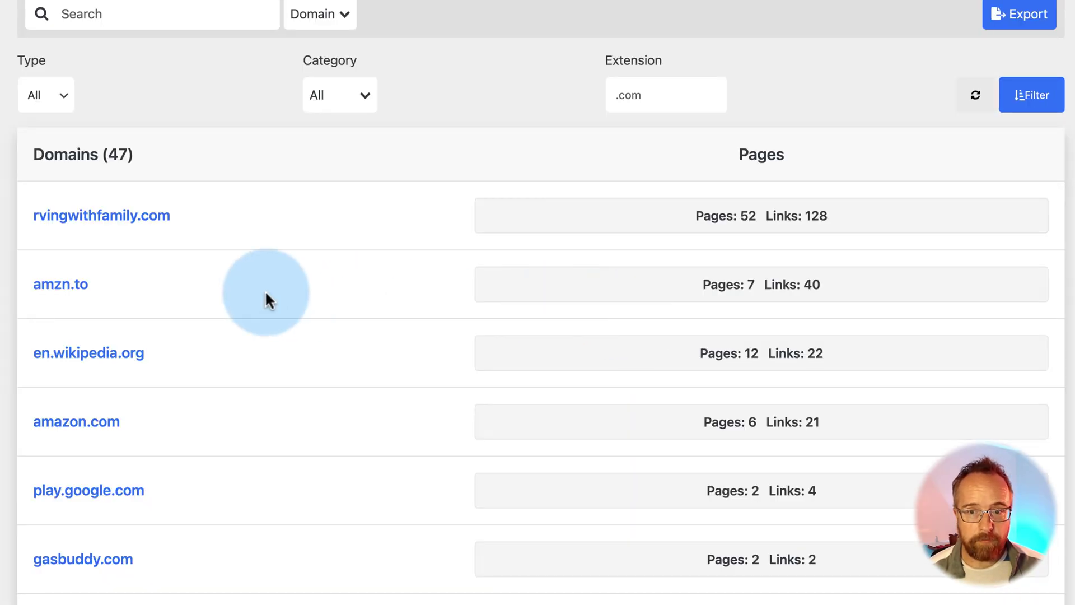
scroll(264, 294, down, 1)
scroll(264, 290, down, 5)
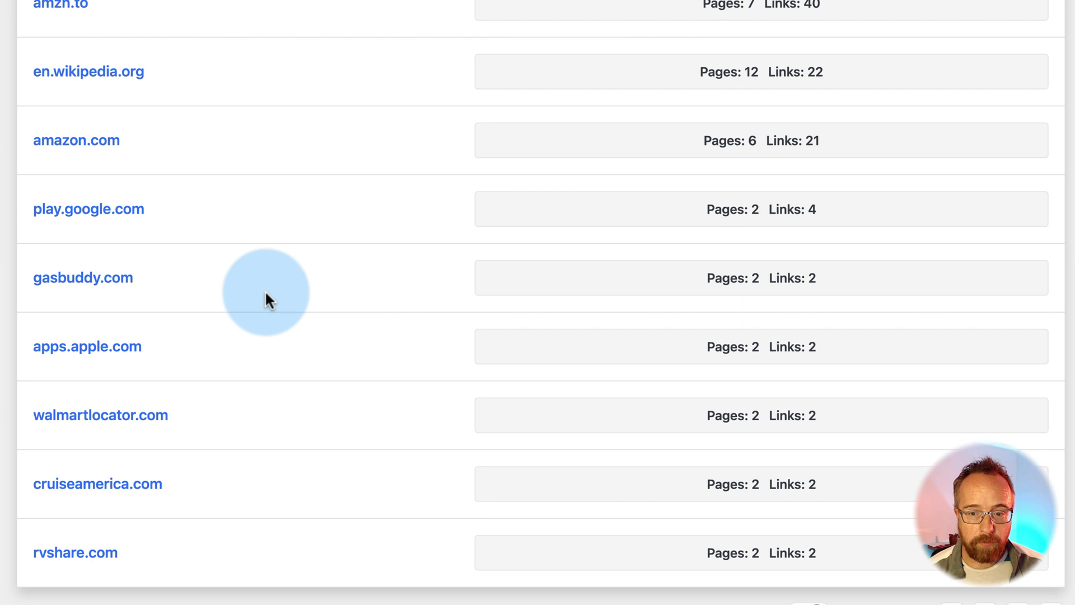
scroll(264, 290, up, 1)
scroll(268, 300, up, 2)
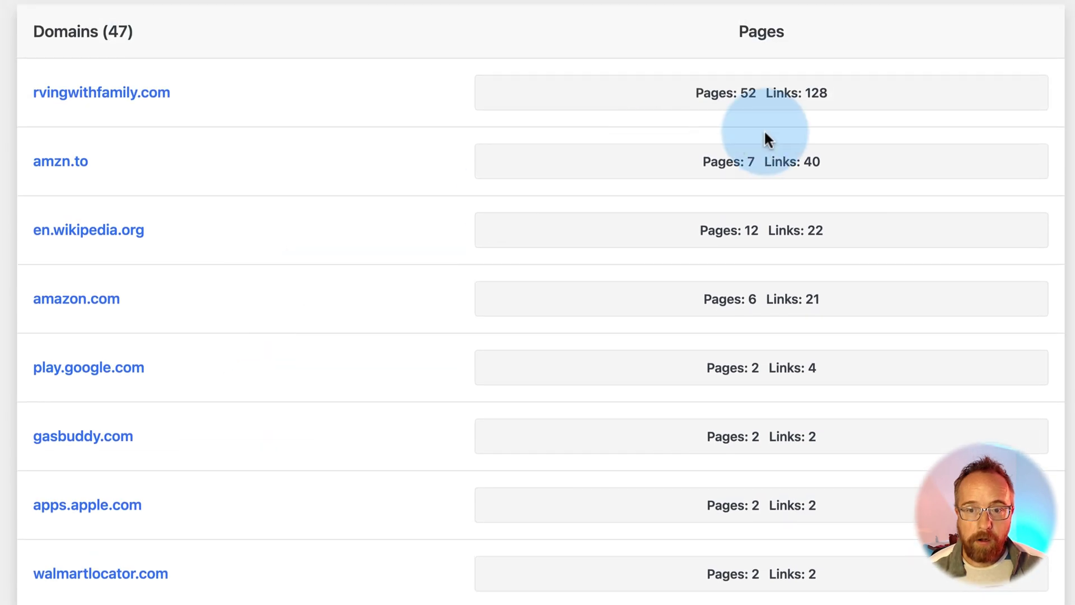
Expand amzn.to to show its pages and 'Check the current price on Amazon' anchors.
click(719, 165)
scroll(559, 174, down, 1)
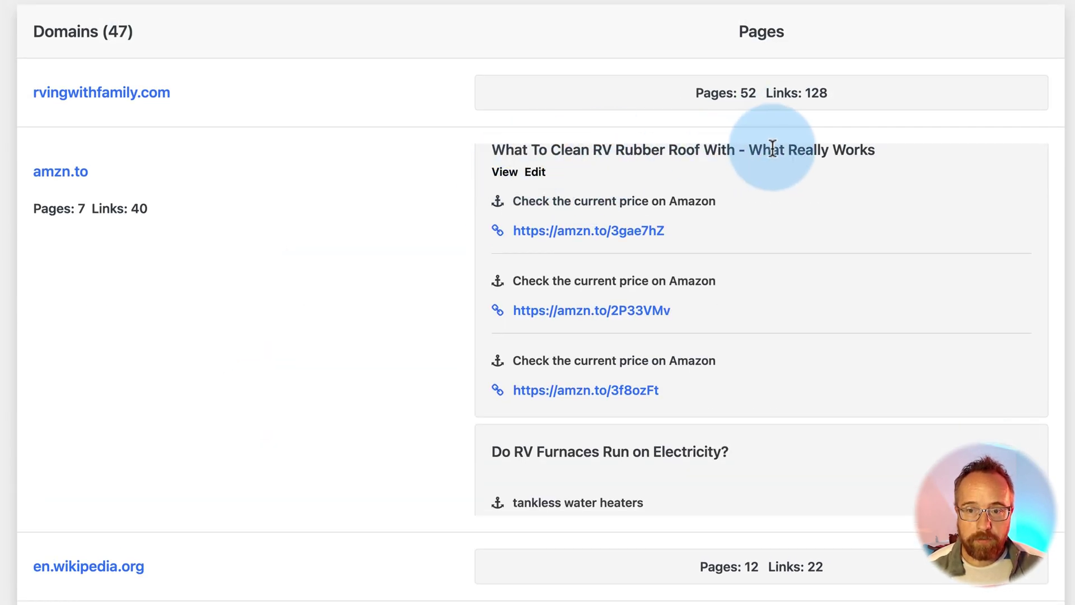
scroll(721, 199, up, 1)
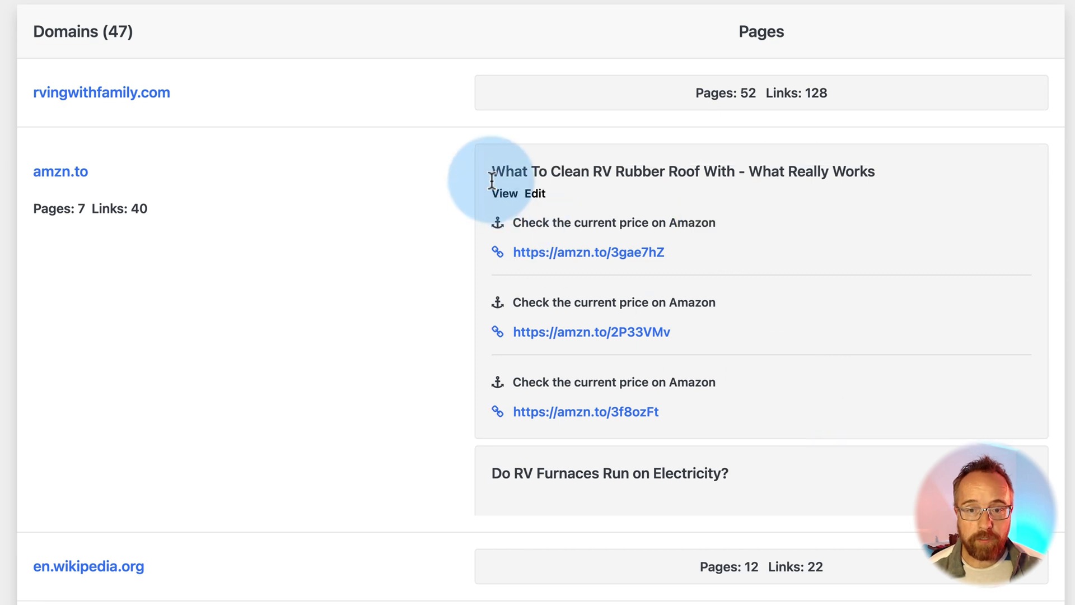
scroll(724, 325, down, 1)
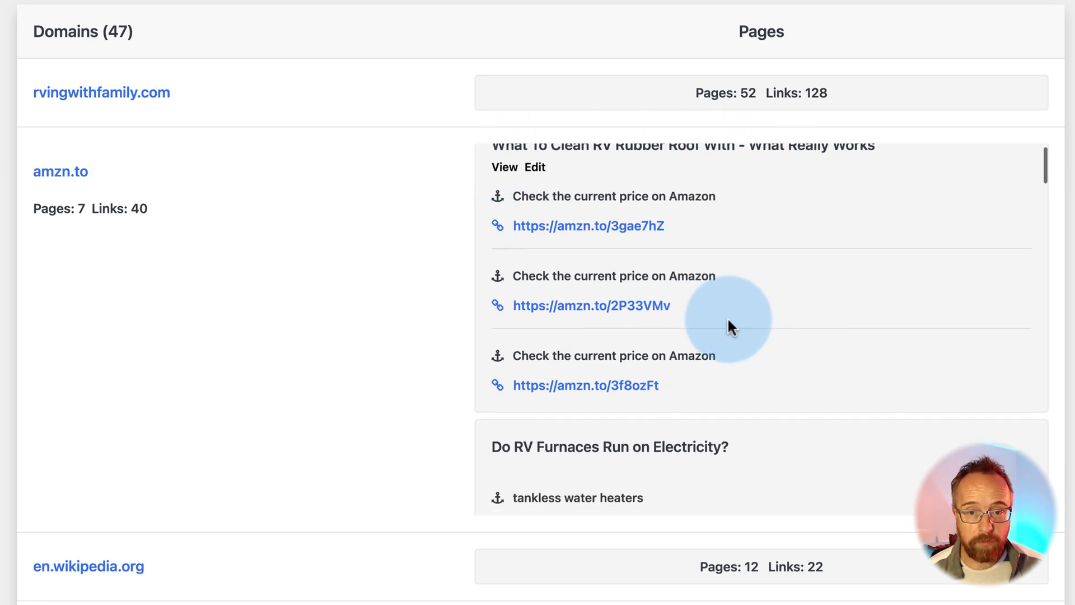
drag(727, 195, 516, 194)
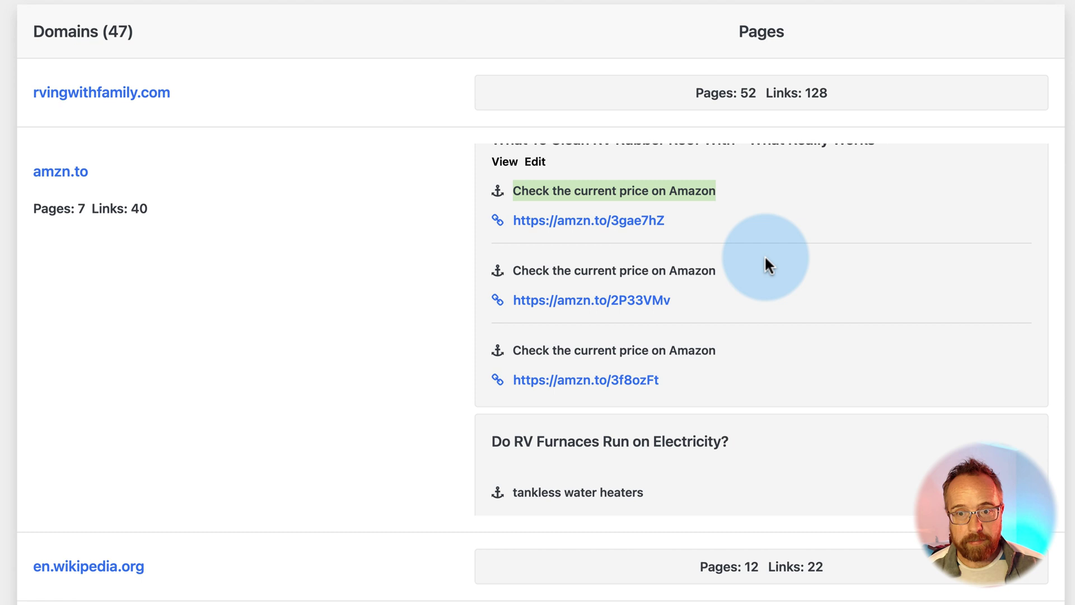
scroll(348, 324, down, 5)
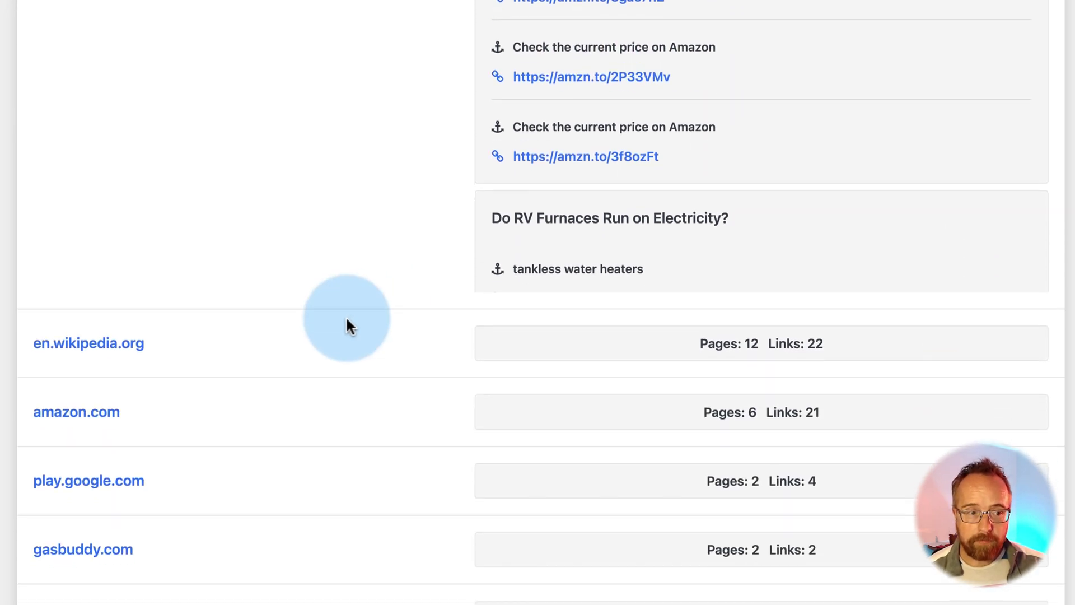
scroll(347, 324, down, 1)
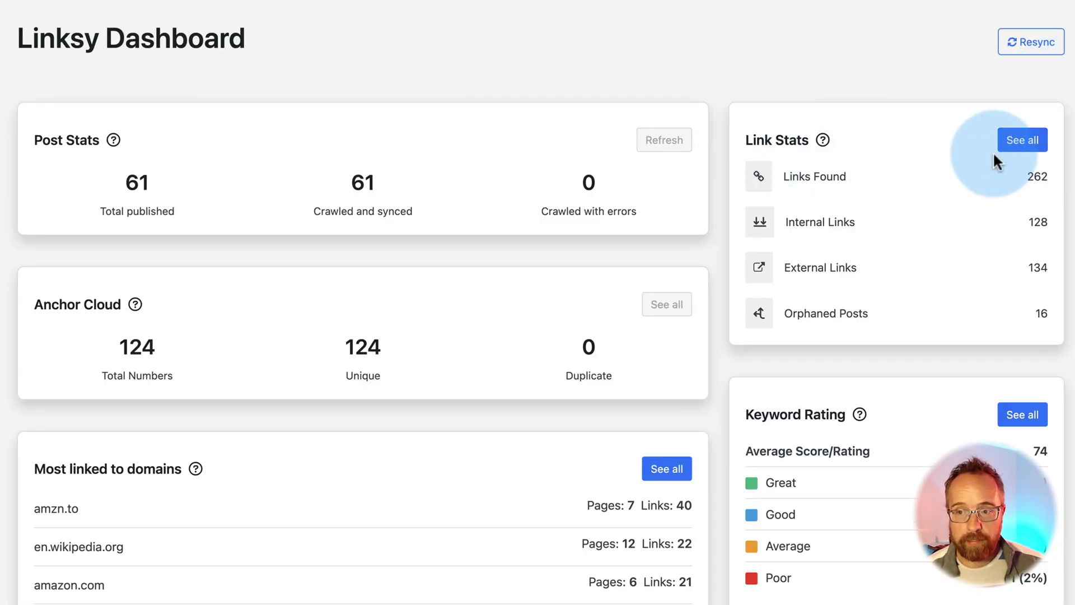
Open the full internal links report and filter it to the 16 orphaned posts.
click(1022, 149)
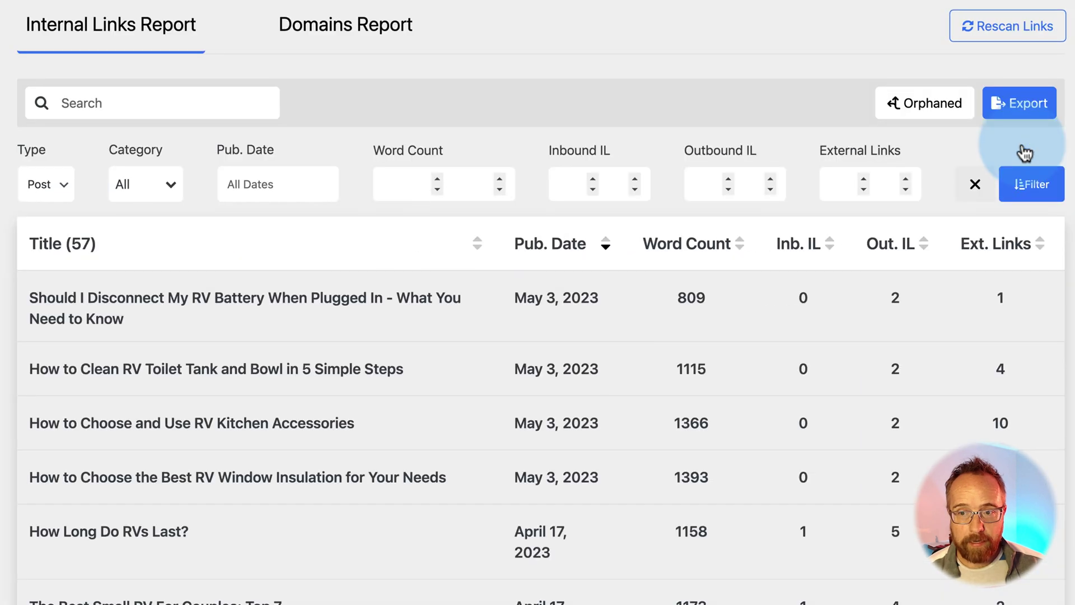
click(915, 109)
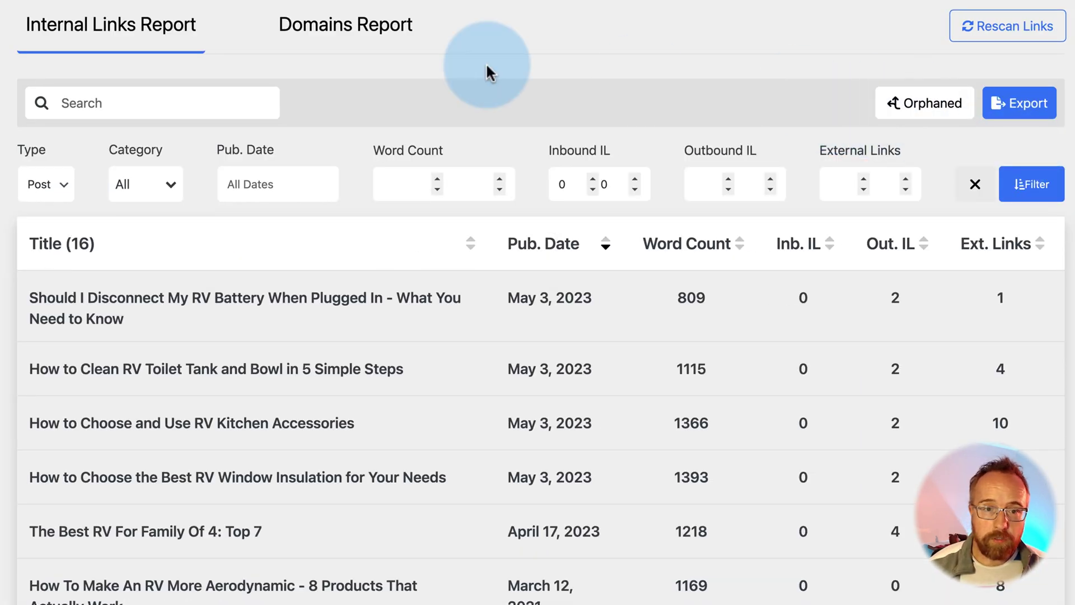
scroll(377, 83, down, 1)
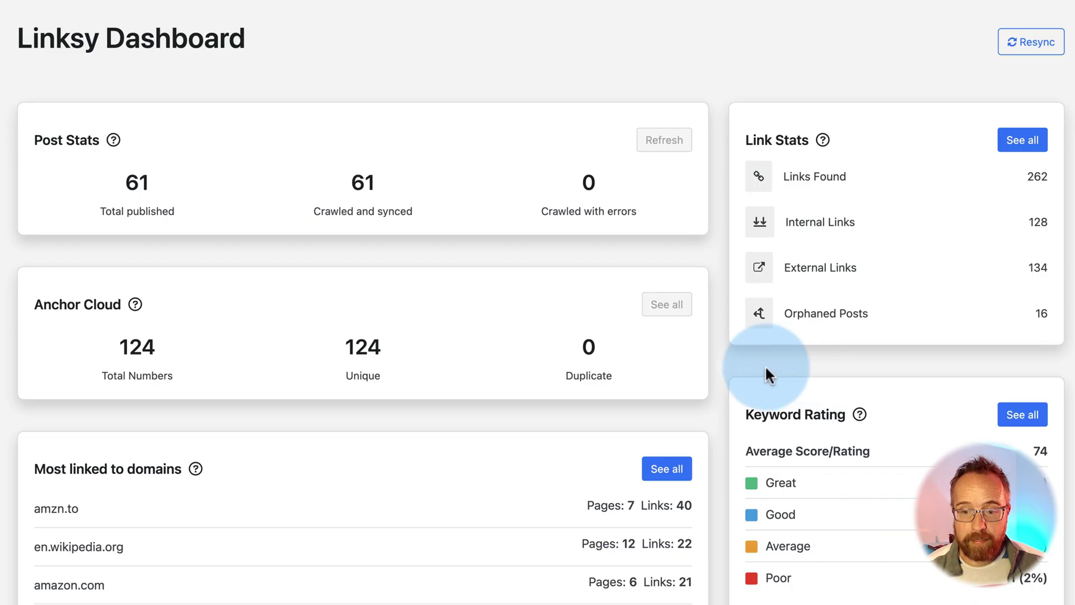
Browse the Keywords Rating report for 57 posts, then highlight the dashboard's poorly rated keyword count.
scroll(765, 365, down, 3)
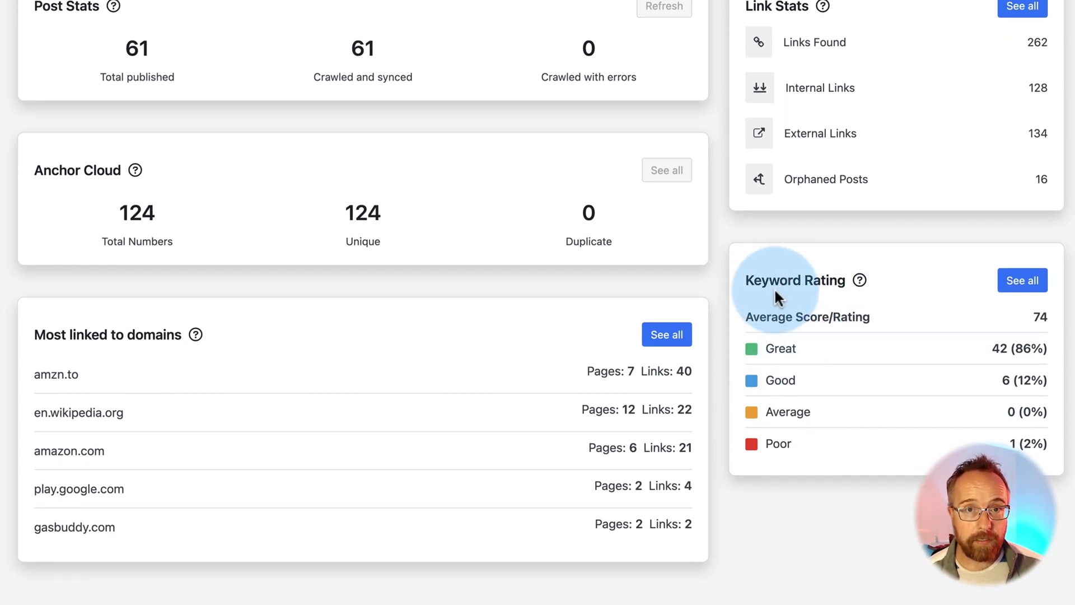
mouse_move(62, 143)
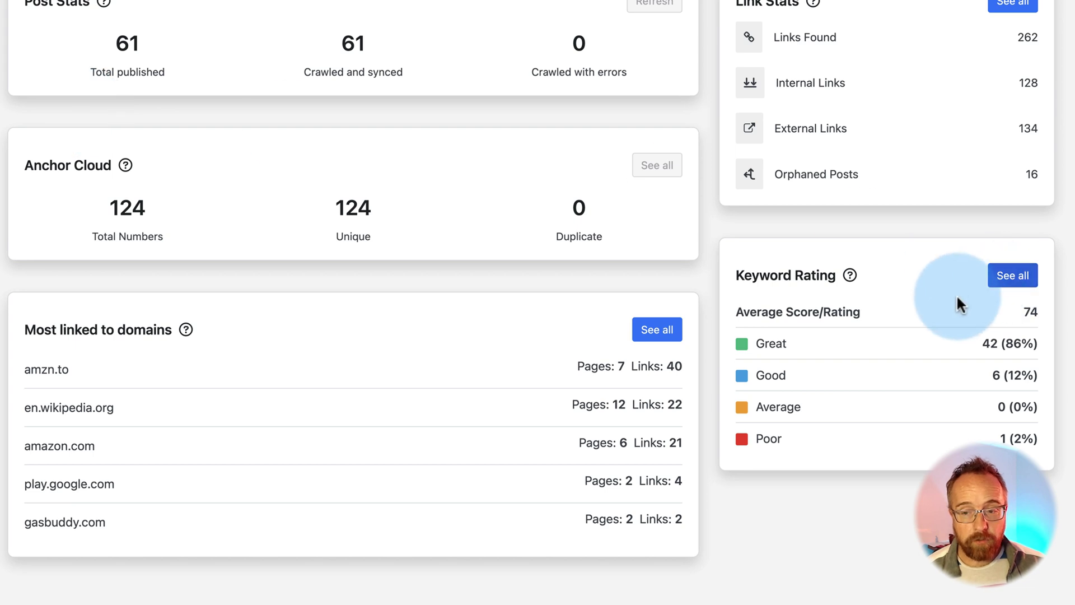
mouse_move(850, 275)
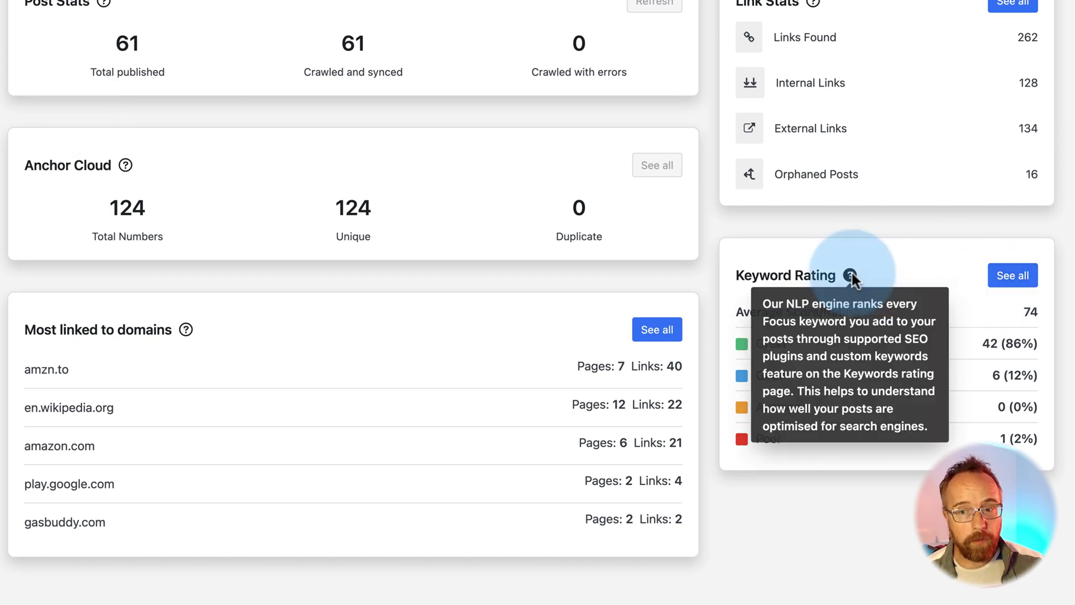
click(1011, 276)
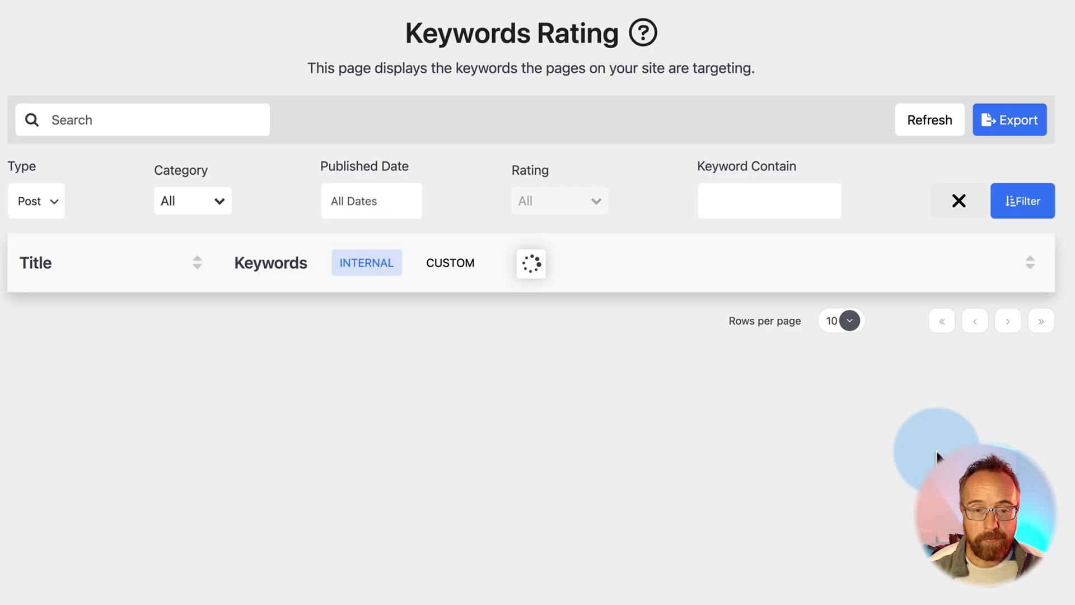
scroll(412, 257, down, 3)
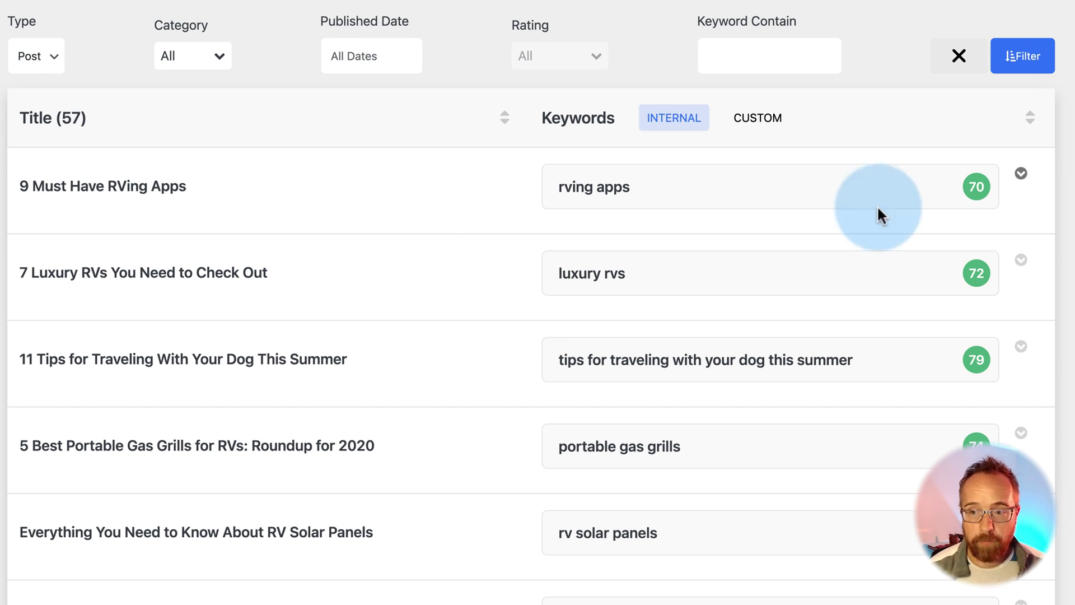
scroll(983, 408, down, 8)
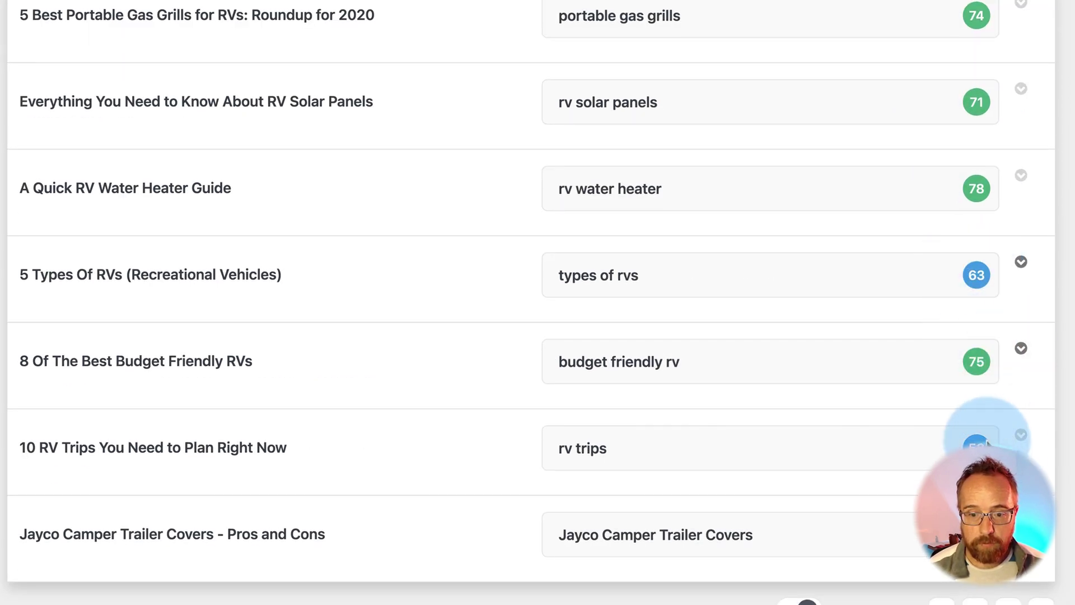
scroll(694, 410, up, 10)
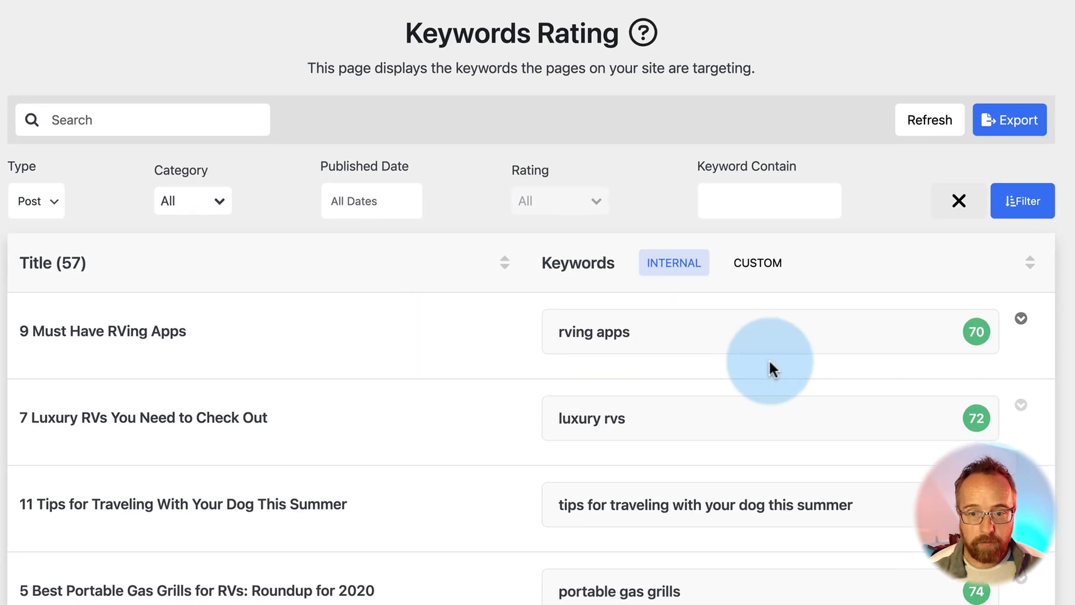
key(alt+Left)
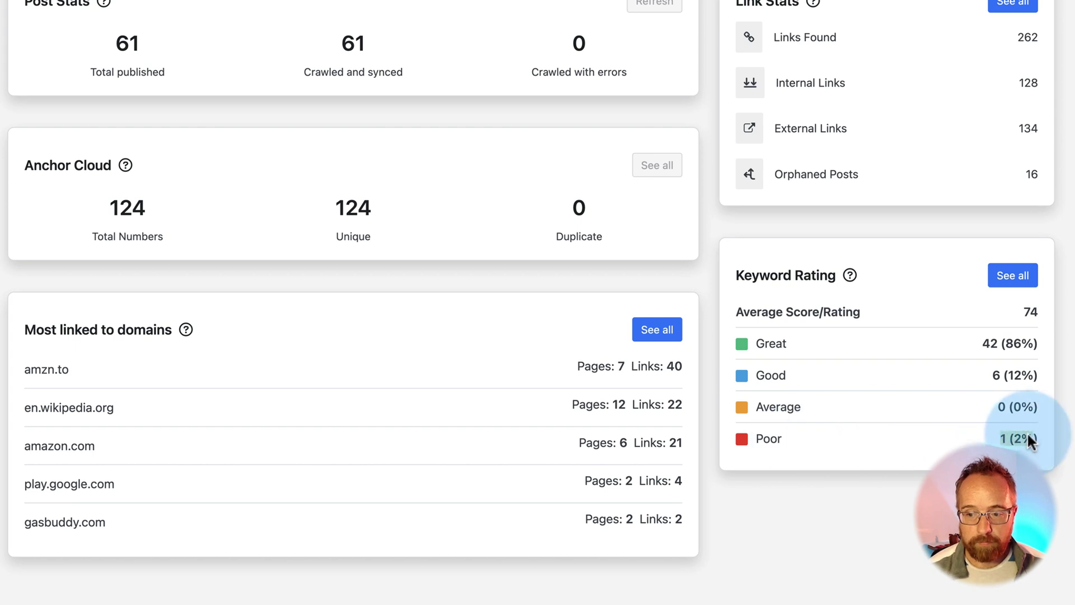
drag(1041, 438, 998, 439)
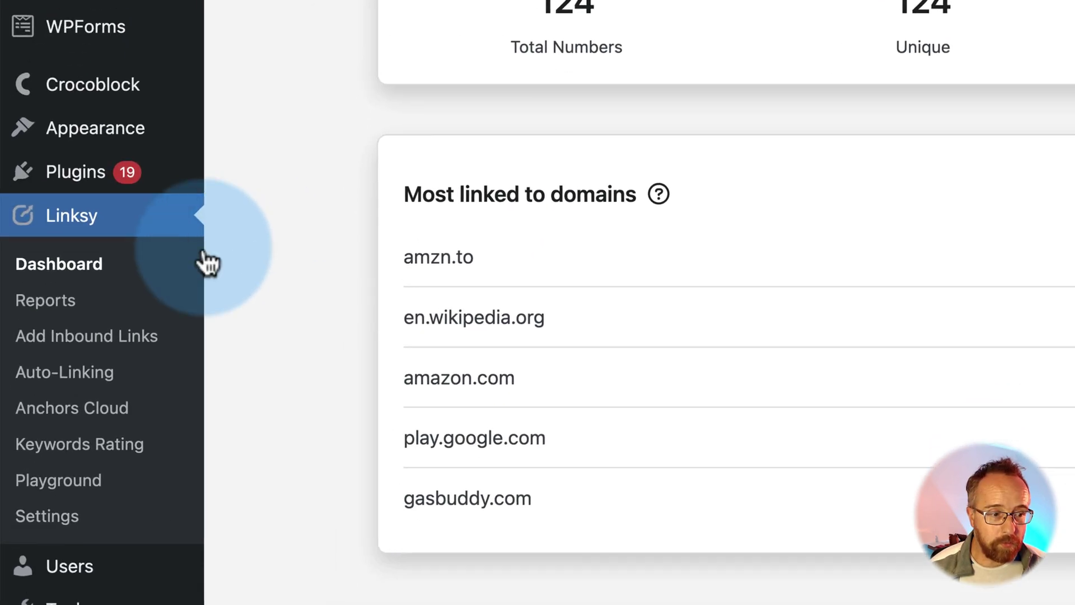
Open the internal links report, then look over the linked domains report.
click(45, 305)
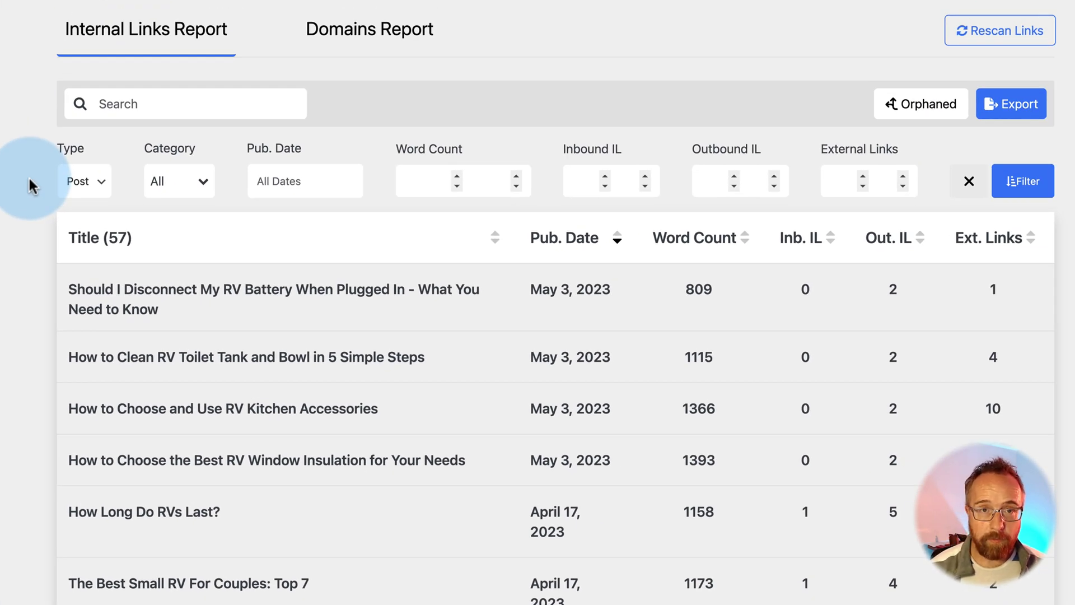
click(359, 33)
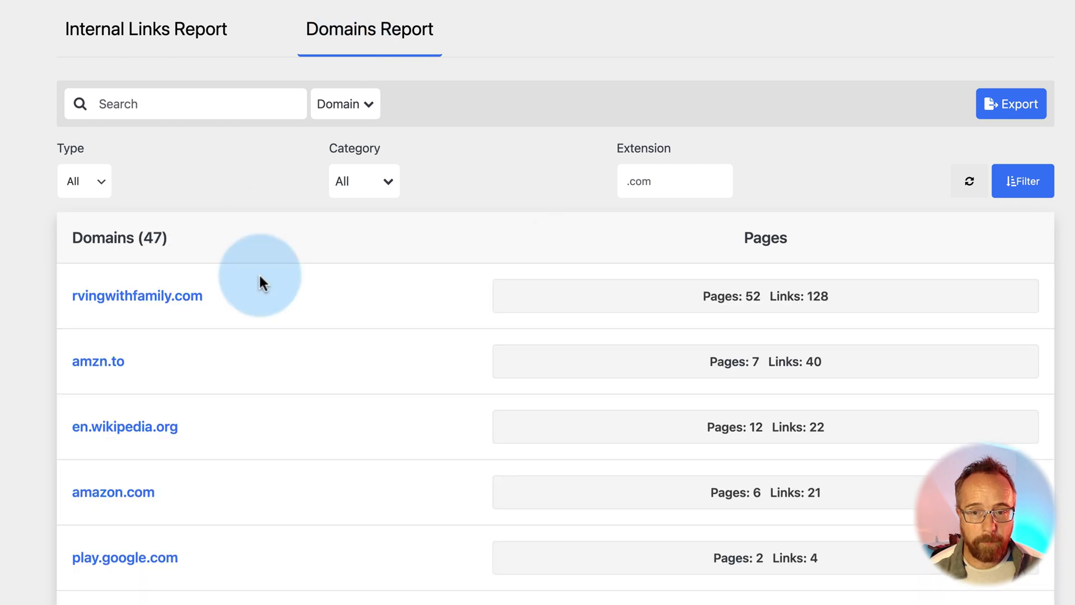
scroll(250, 311, down, 1)
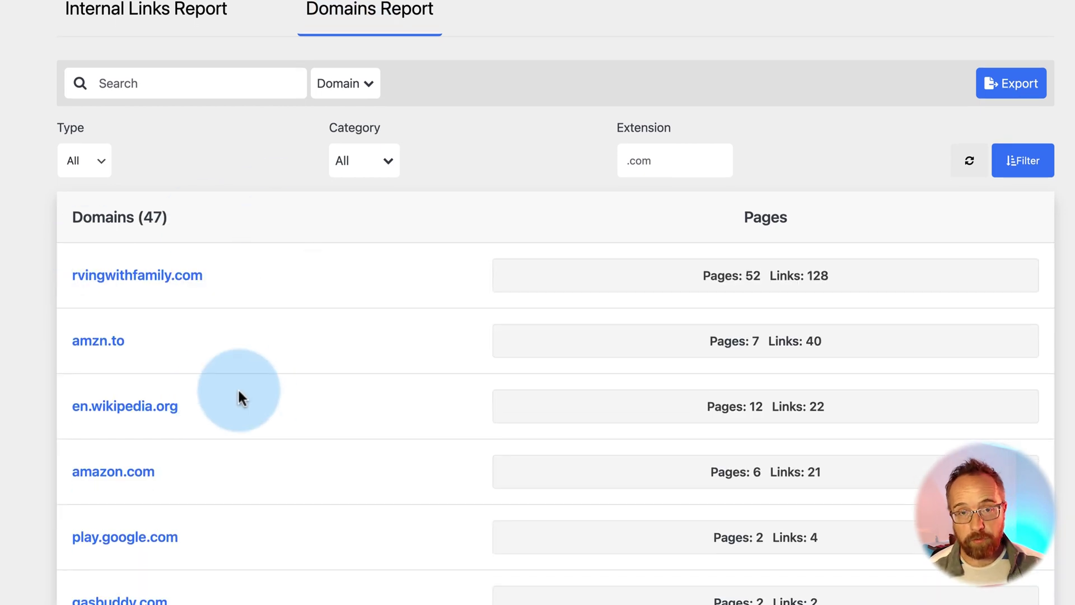
scroll(237, 387, up, 1)
Filter the internal links report to orphaned posts and find inbound suggestions for the RV battery post.
click(143, 39)
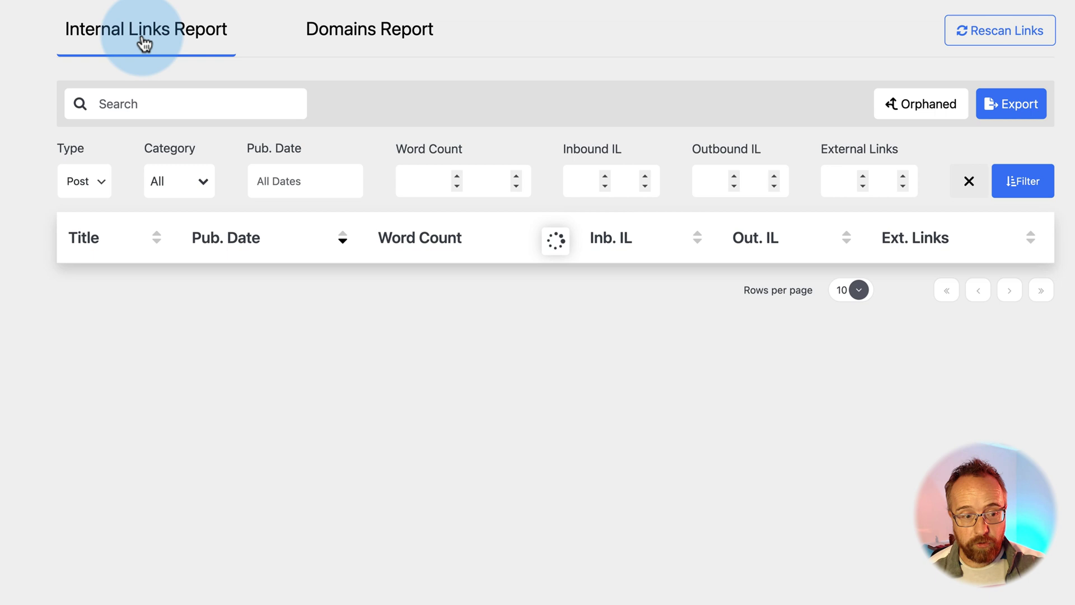
scroll(206, 206, down, 1)
scroll(14, 230, up, 1)
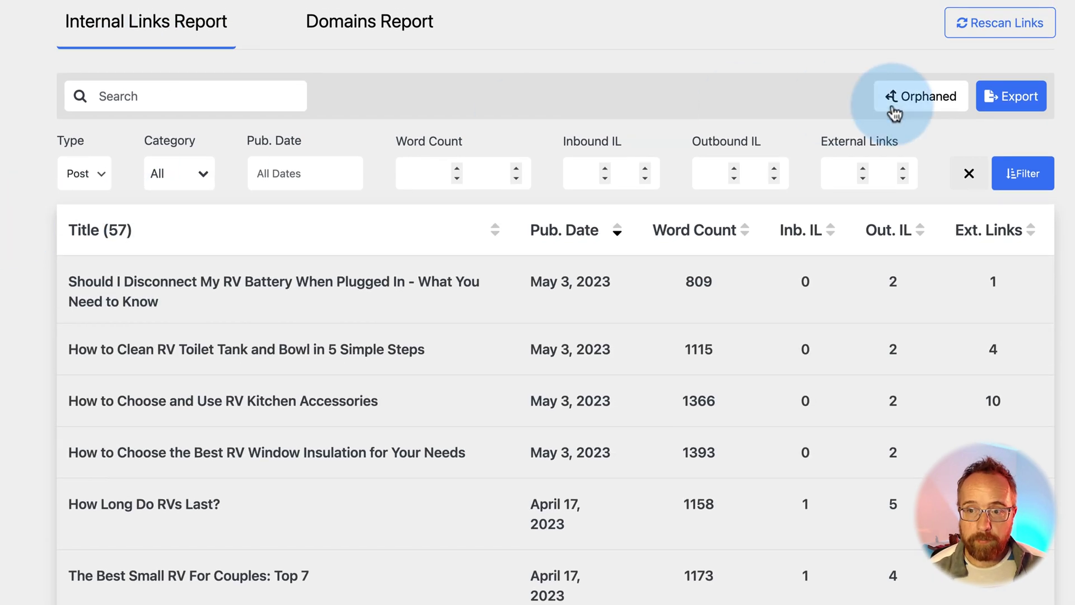
click(932, 109)
scroll(43, 115, down, 3)
mouse_move(233, 135)
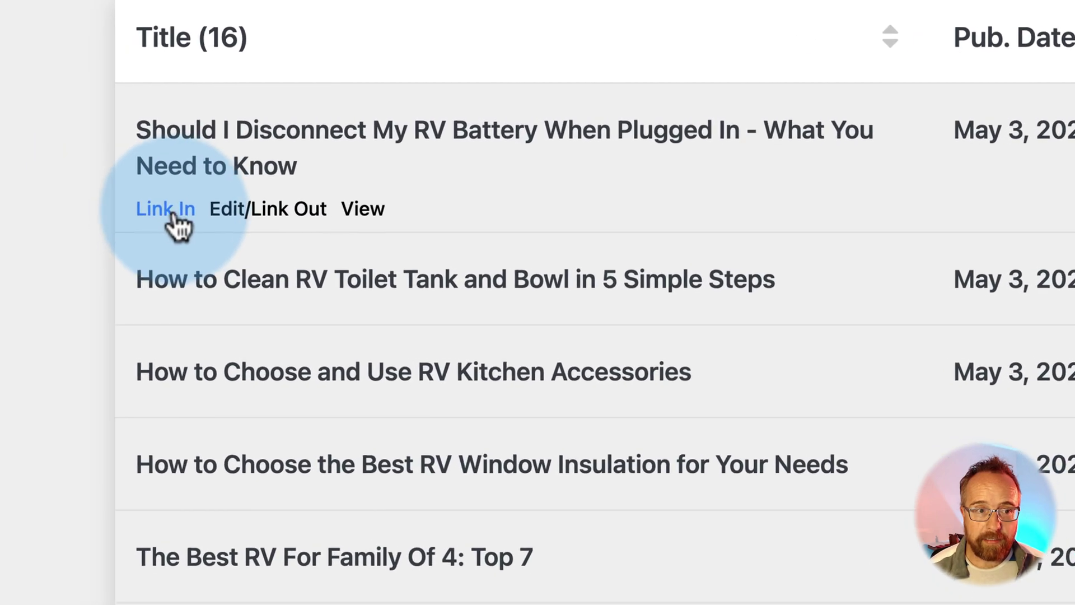
click(168, 211)
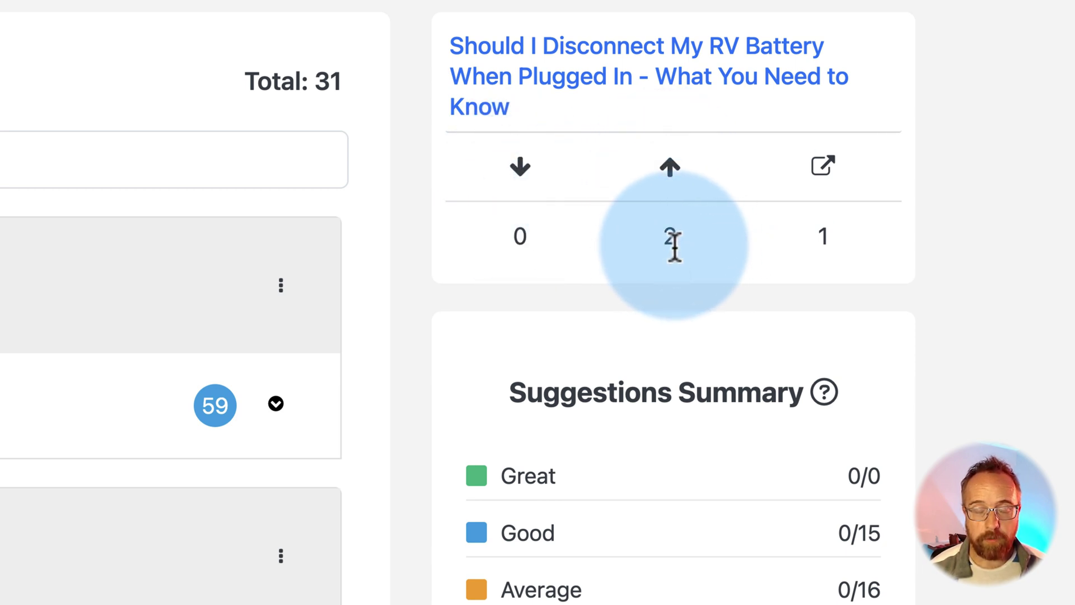
double_click(676, 246)
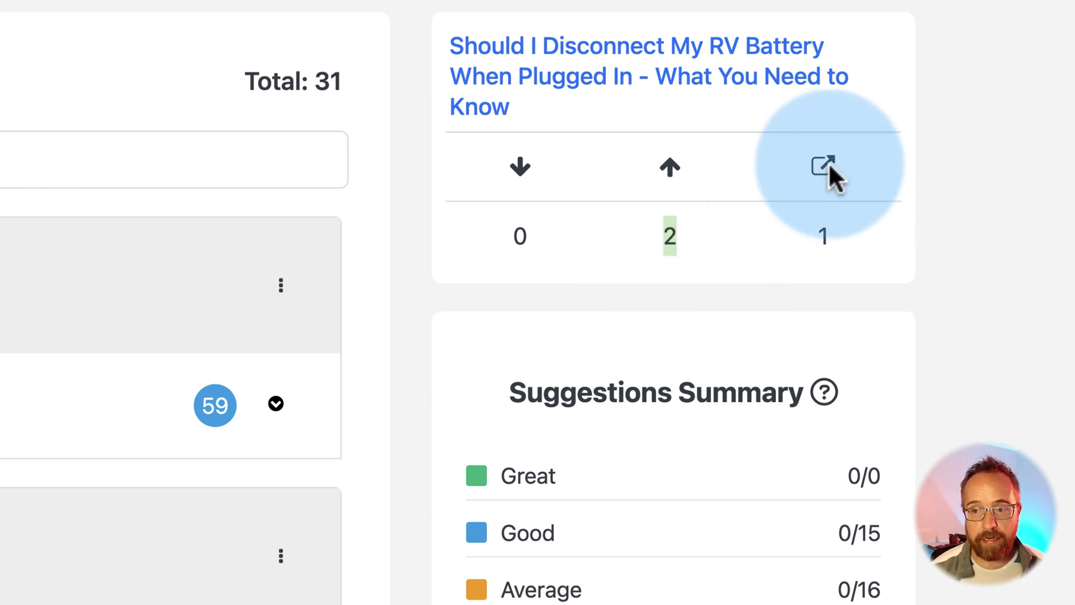
double_click(813, 250)
scroll(355, 319, down, 4)
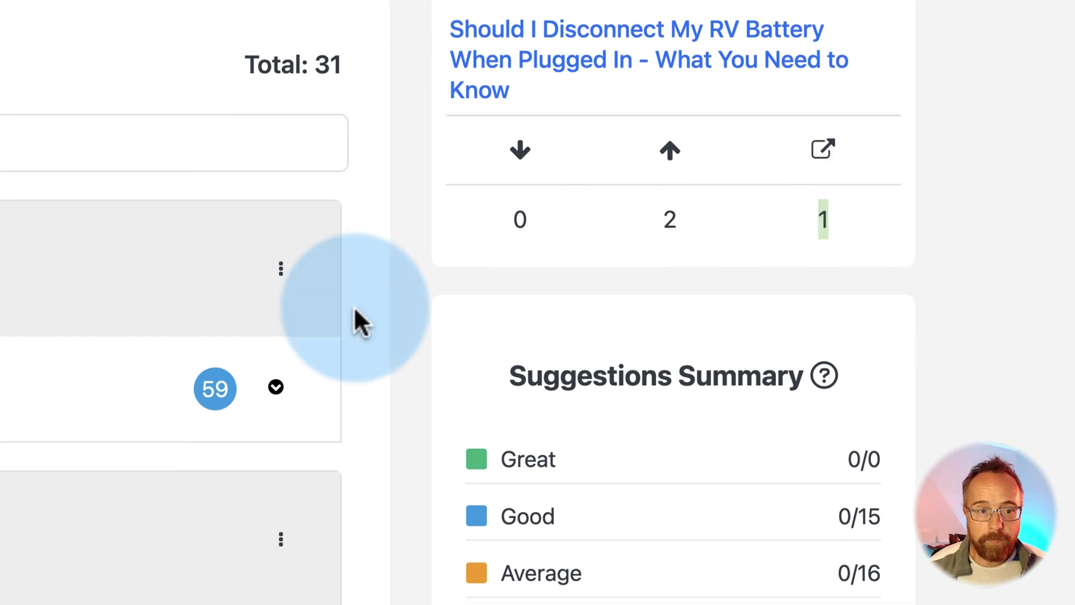
scroll(404, 115, down, 1)
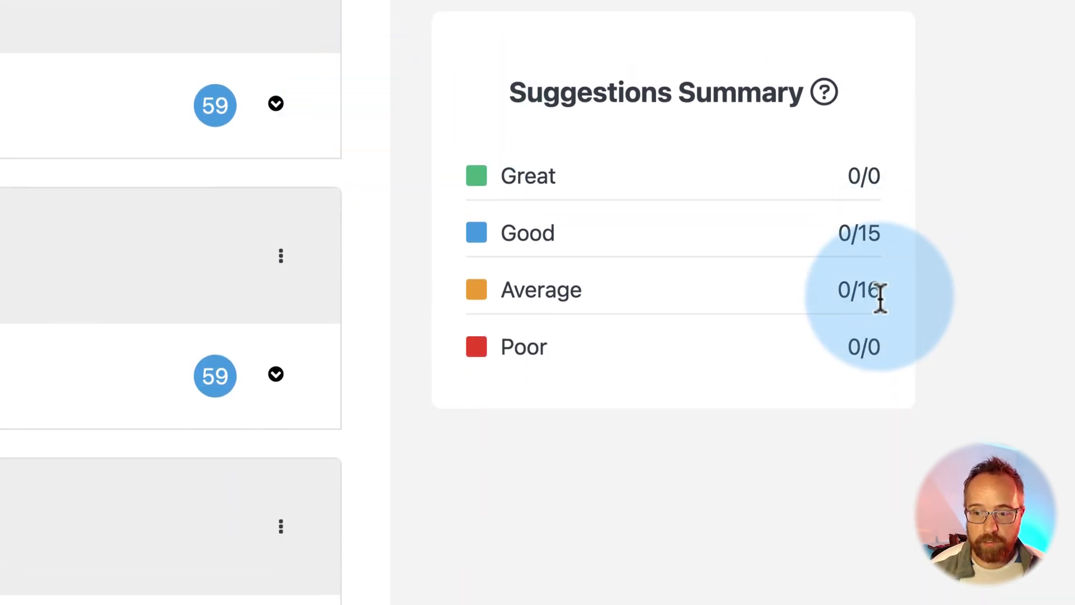
drag(880, 296, 1019, 228)
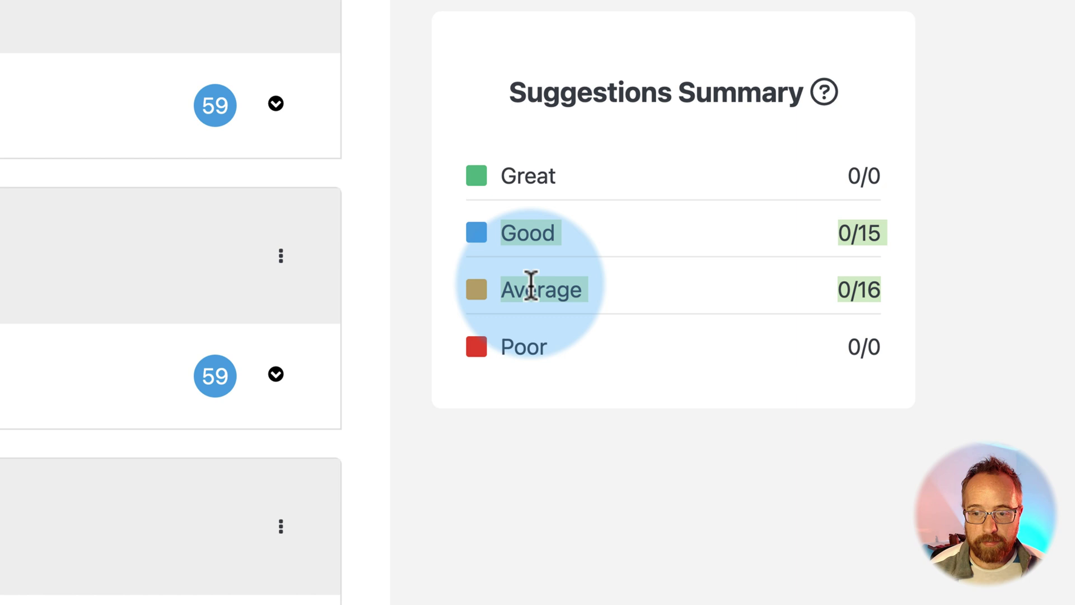
click(384, 158)
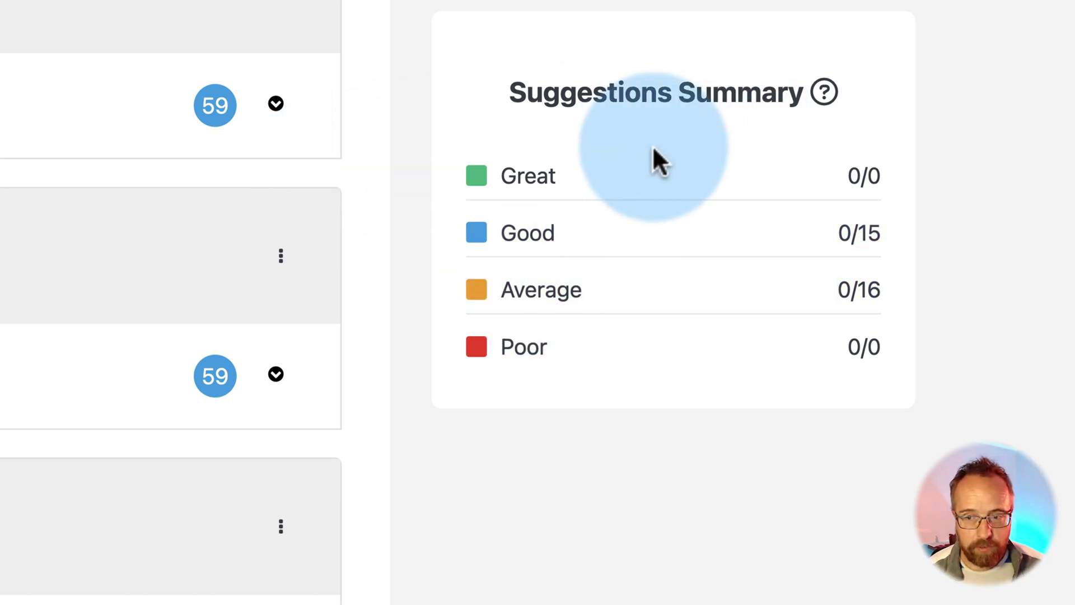
scroll(828, 132, up, 2)
mouse_move(821, 211)
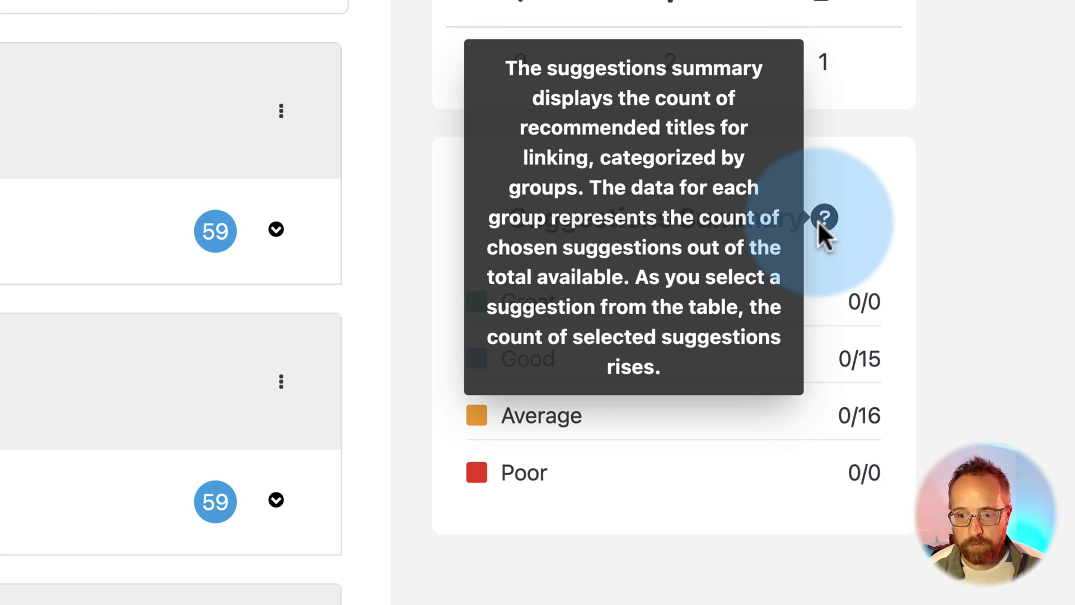
scroll(415, 199, down, 2)
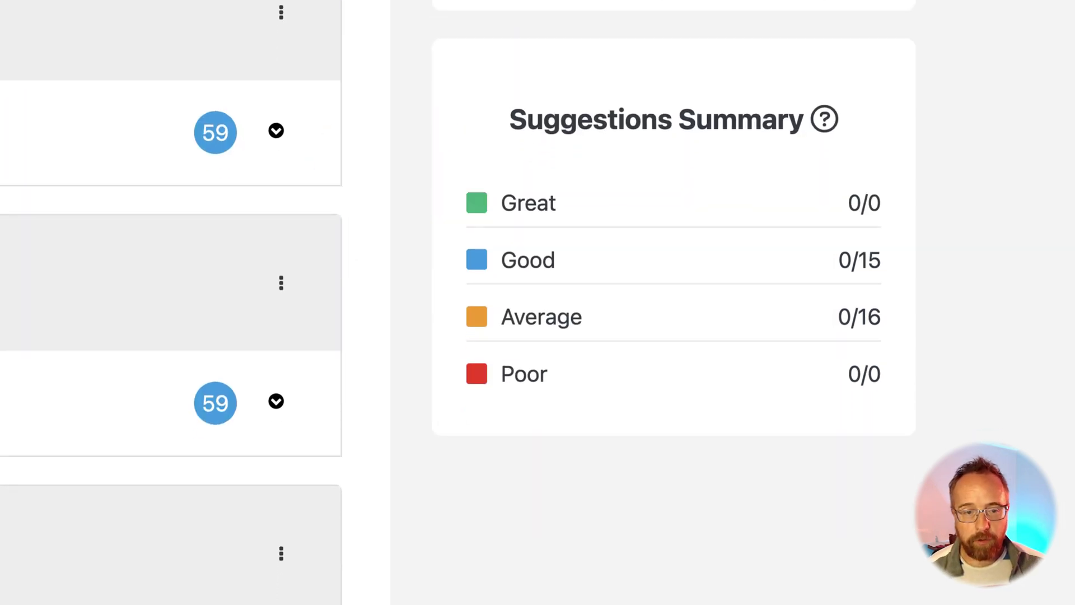
scroll(672, 302, up, 2)
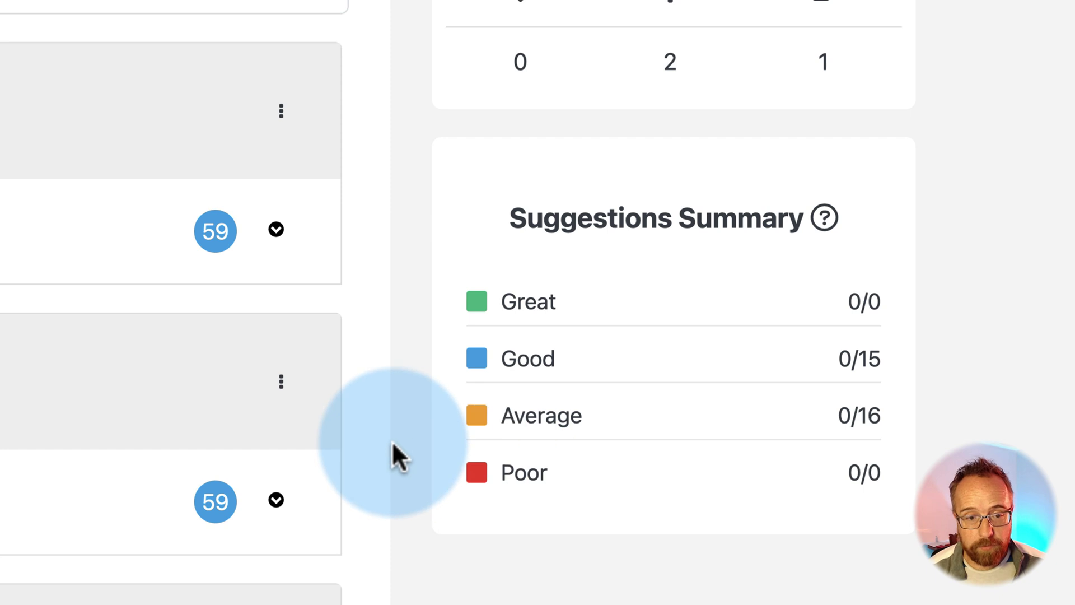
scroll(272, 412, down, 3)
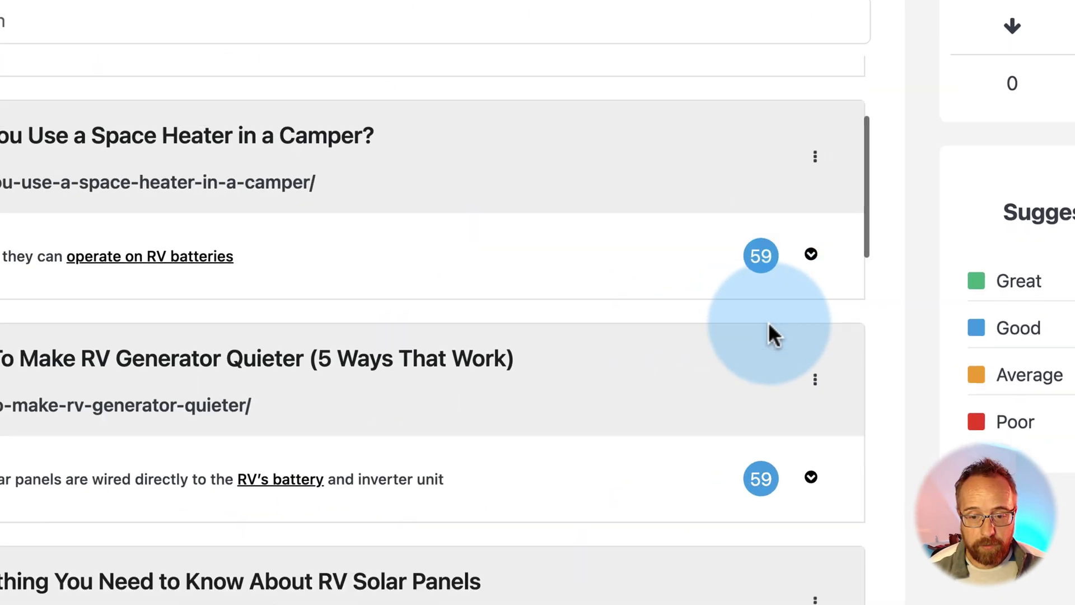
scroll(770, 327, down, 15)
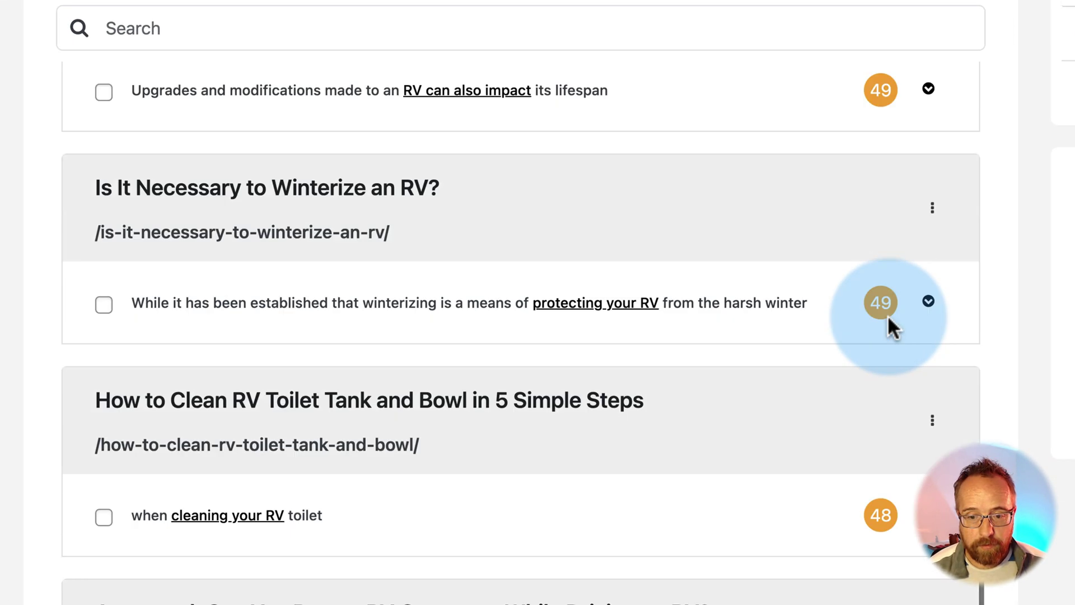
scroll(888, 314, down, 15)
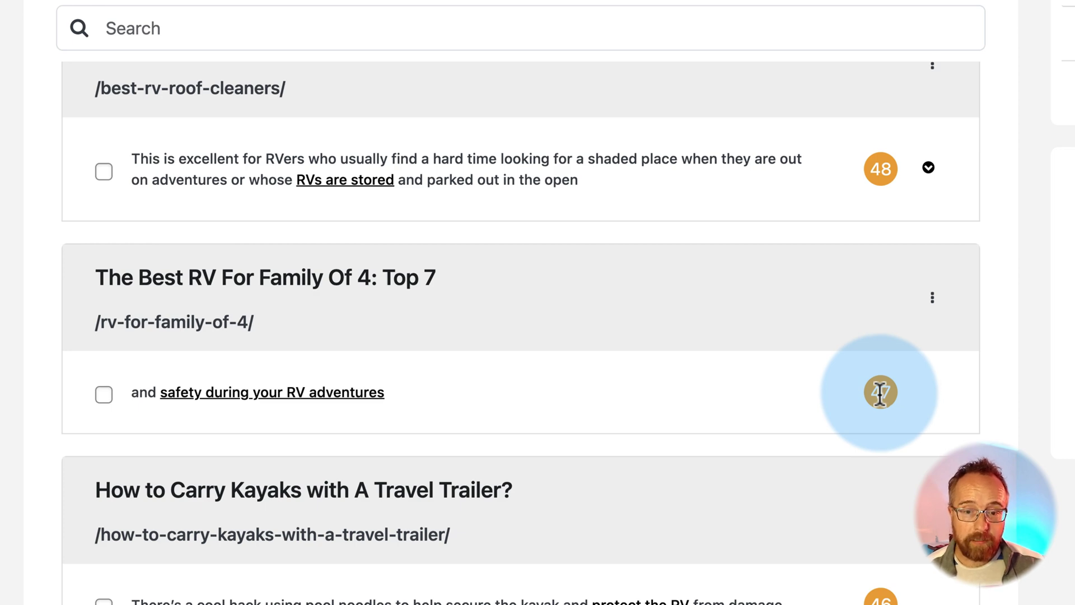
scroll(485, 380, down, 8)
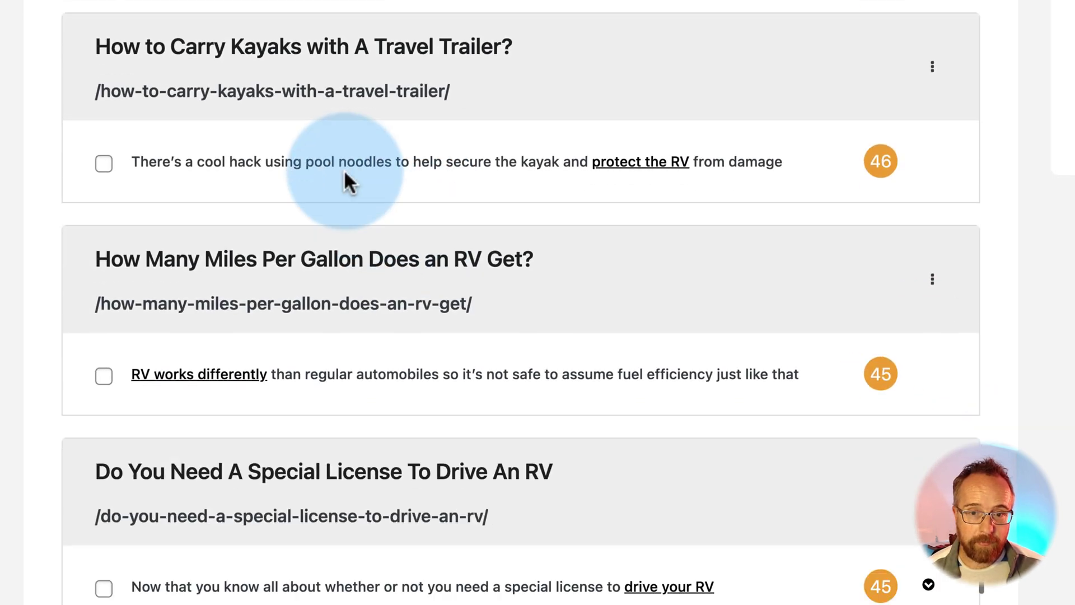
scroll(342, 153, up, 3)
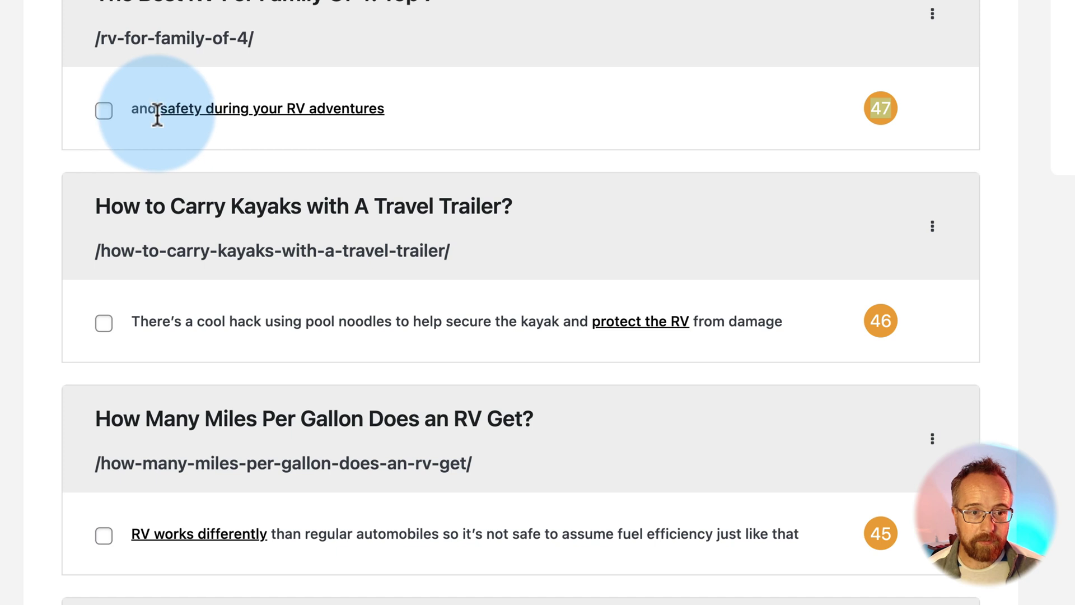
scroll(663, 257, up, 3)
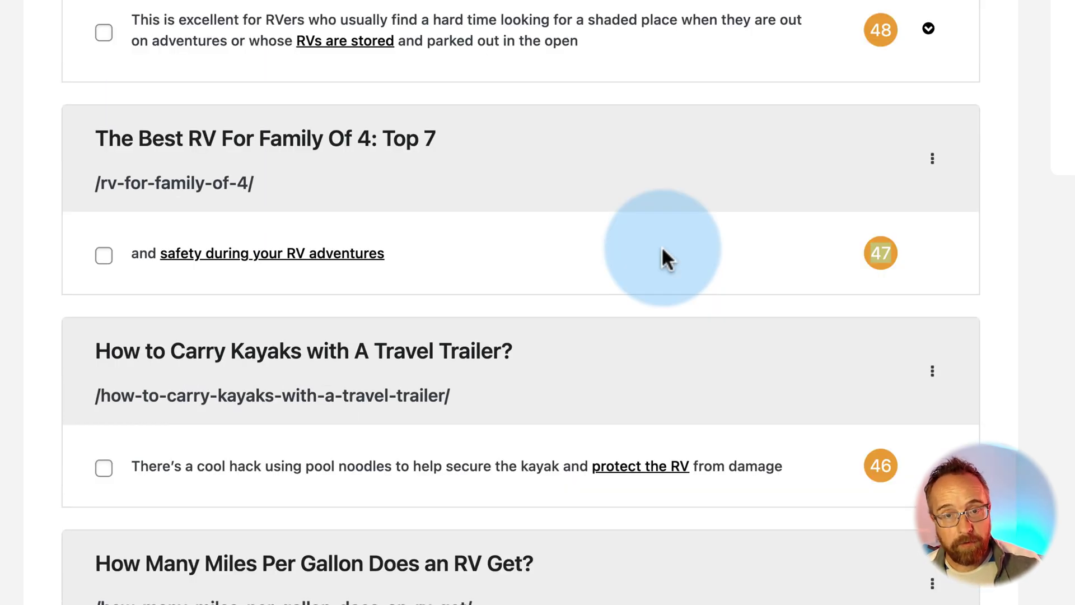
scroll(661, 249, up, 3)
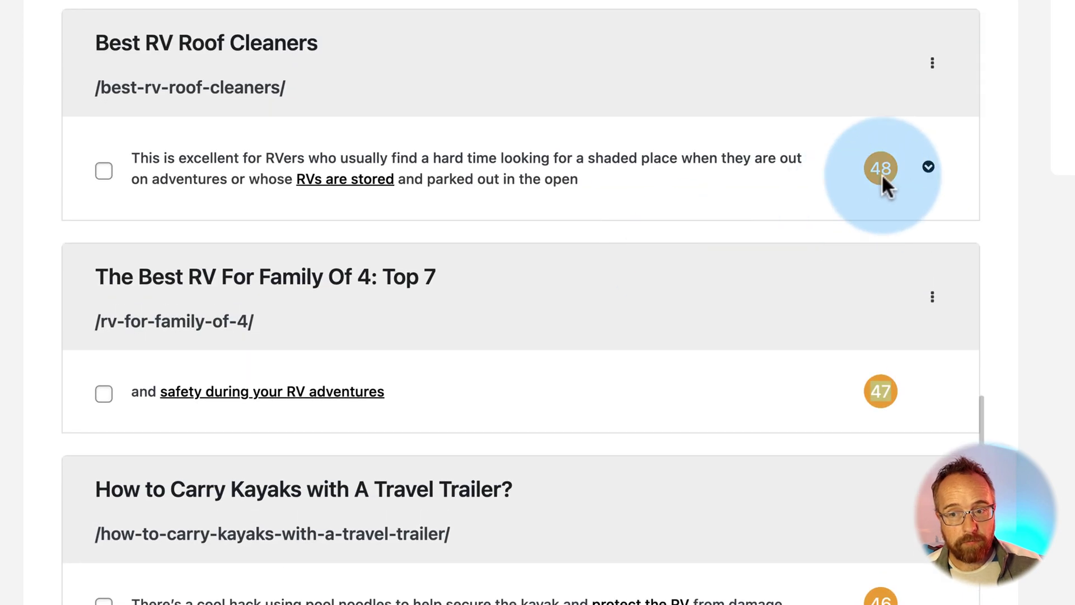
scroll(614, 142, up, 15)
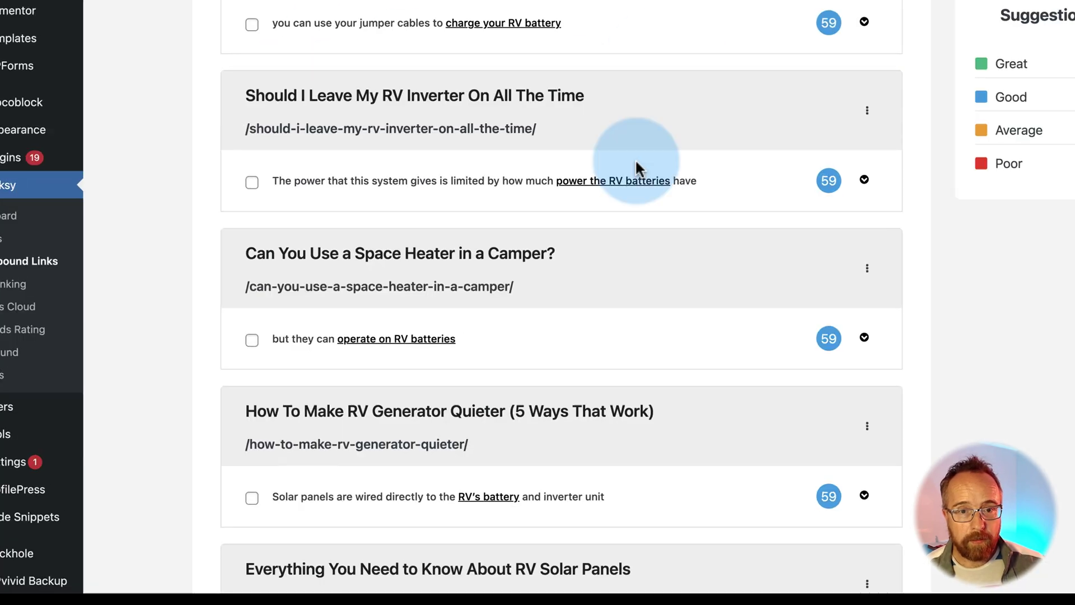
scroll(640, 166, up, 4)
scroll(640, 158, down, 4)
scroll(640, 158, up, 3)
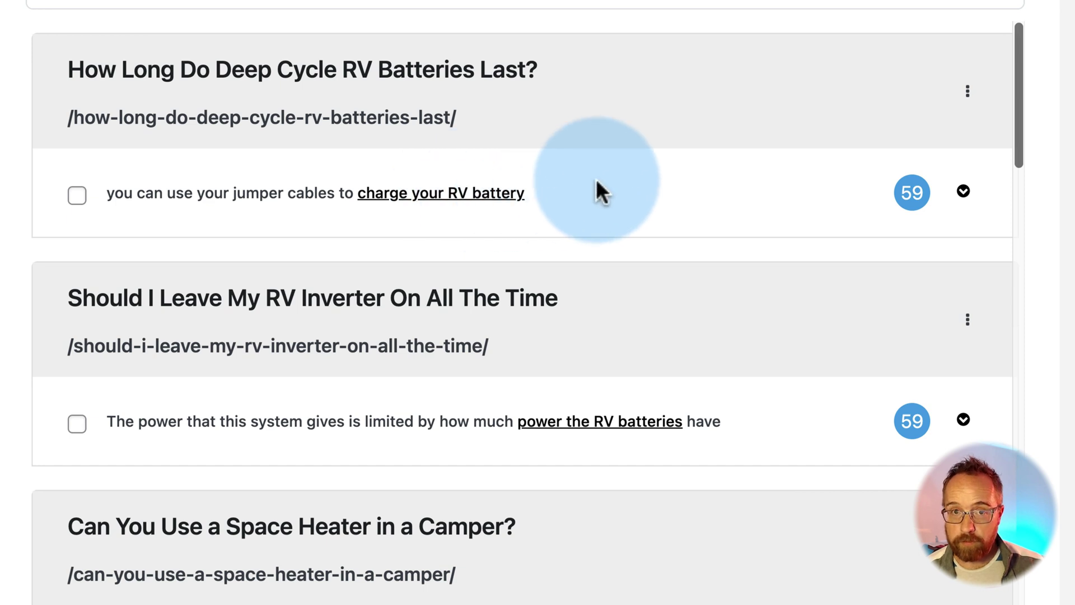
scroll(597, 182, down, 4)
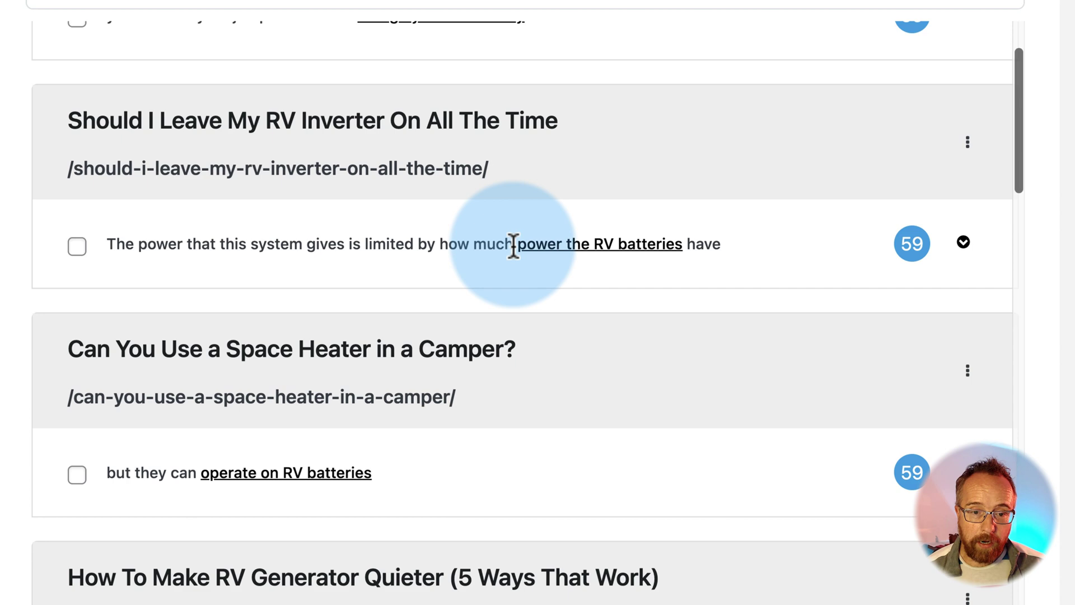
scroll(513, 242, down, 3)
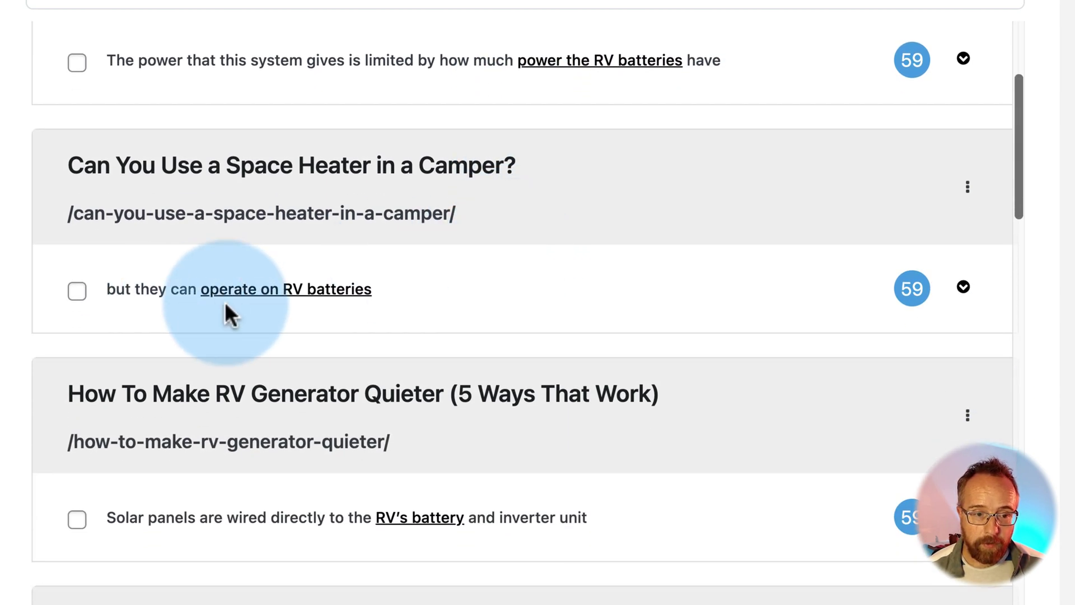
scroll(307, 302, down, 5)
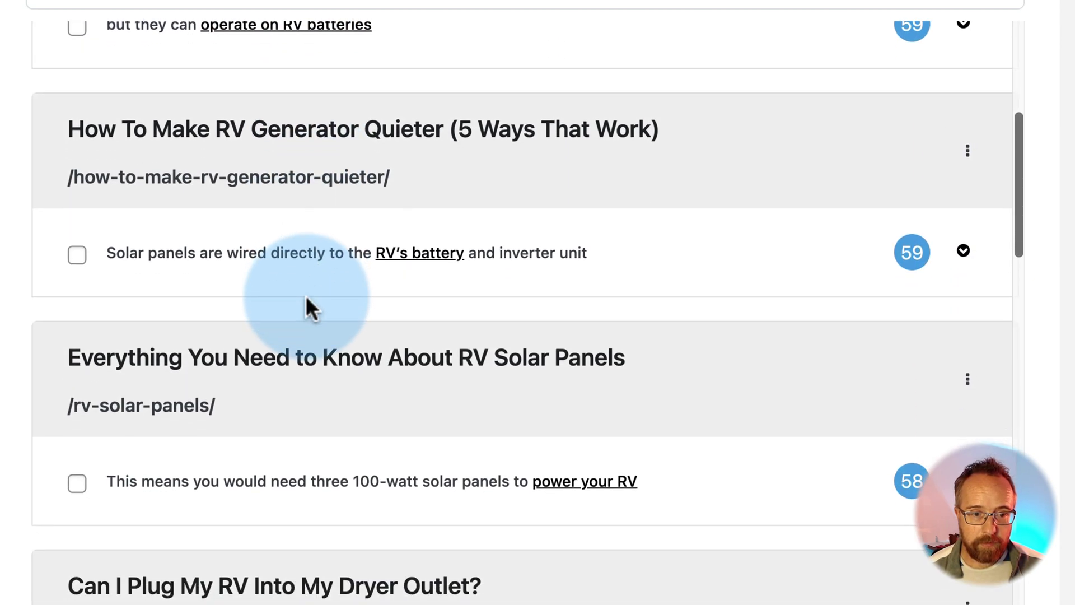
scroll(428, 255, down, 3)
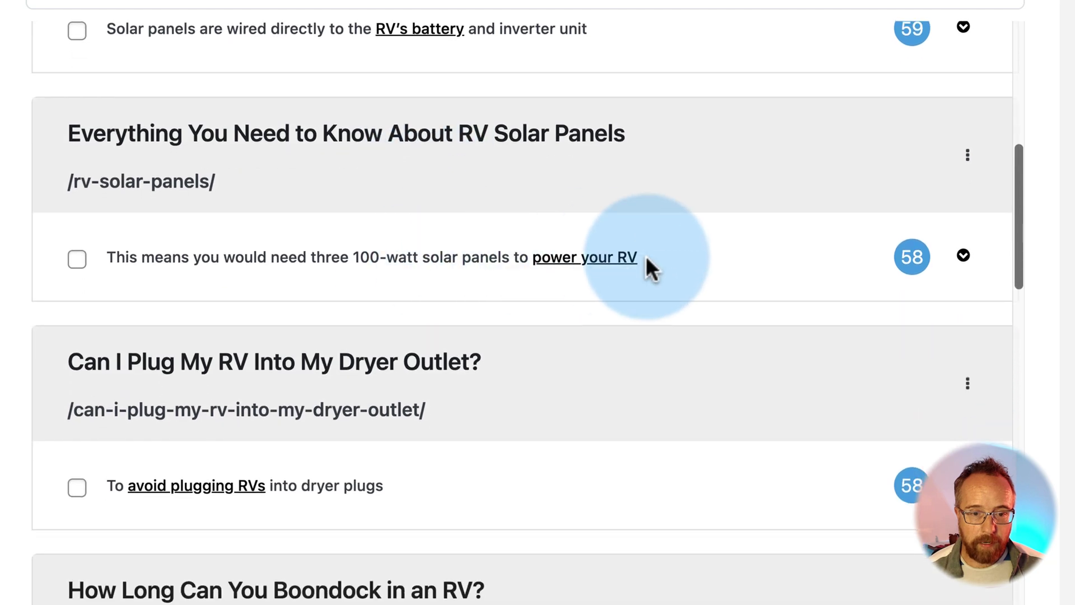
scroll(527, 277, down, 5)
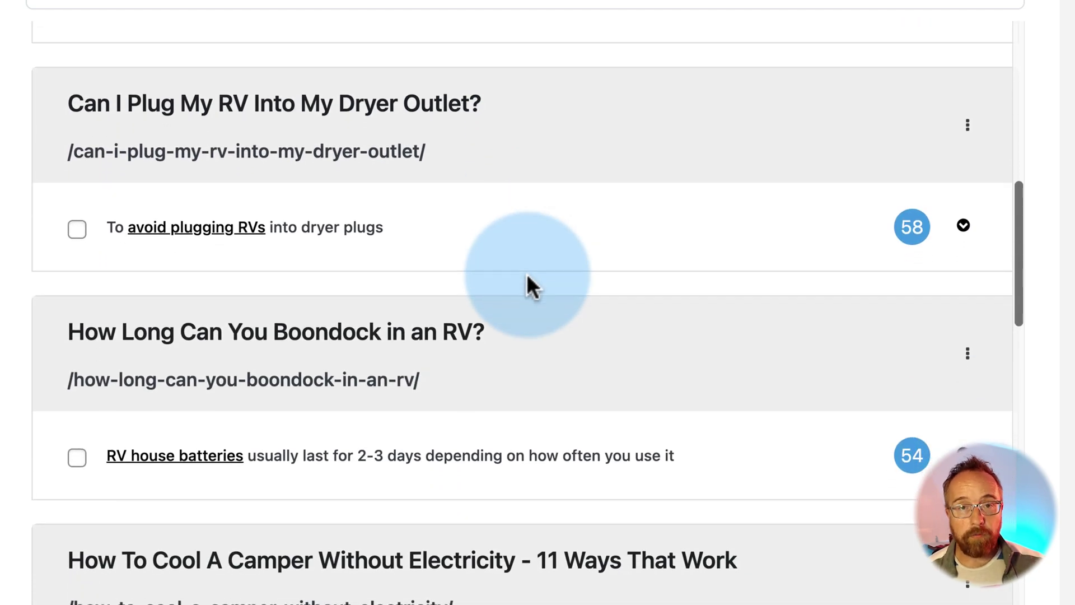
scroll(528, 280, down, 7)
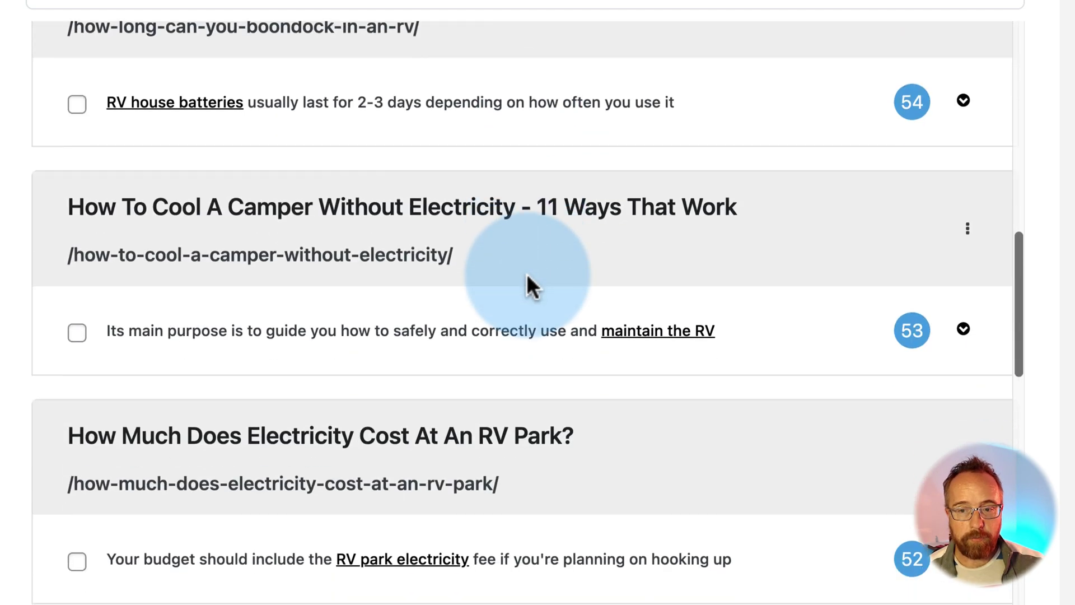
scroll(542, 276, up, 15)
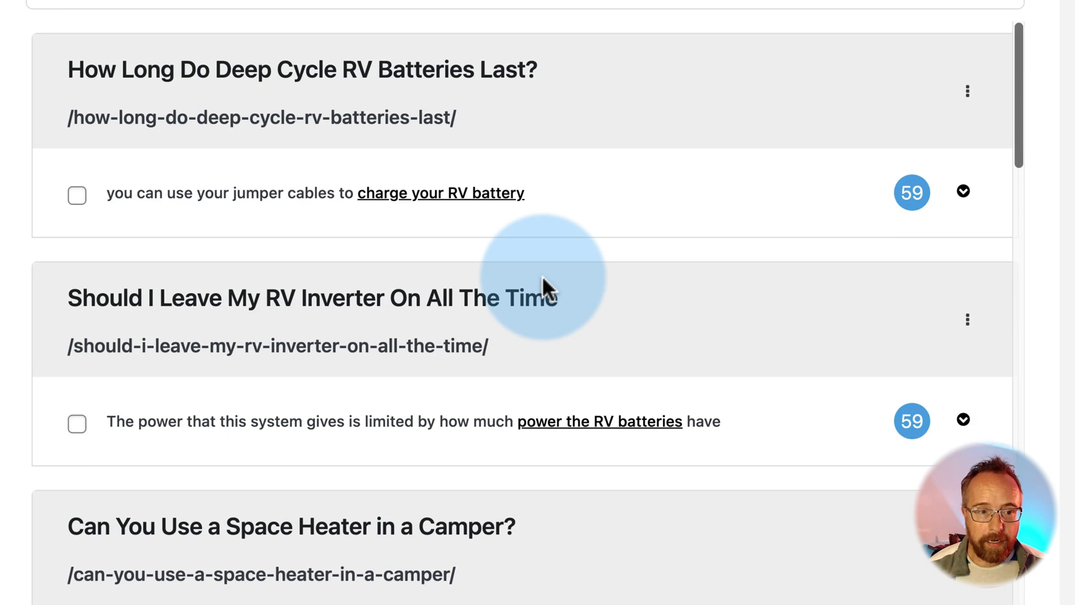
Show every link suggestion from the deep cycle batteries post.
click(967, 94)
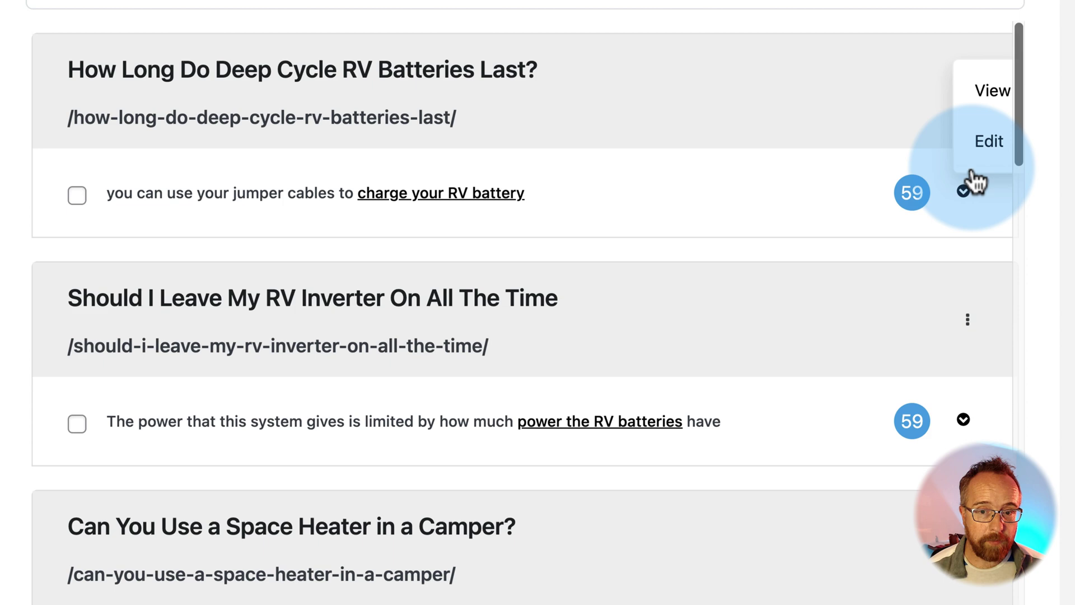
click(963, 192)
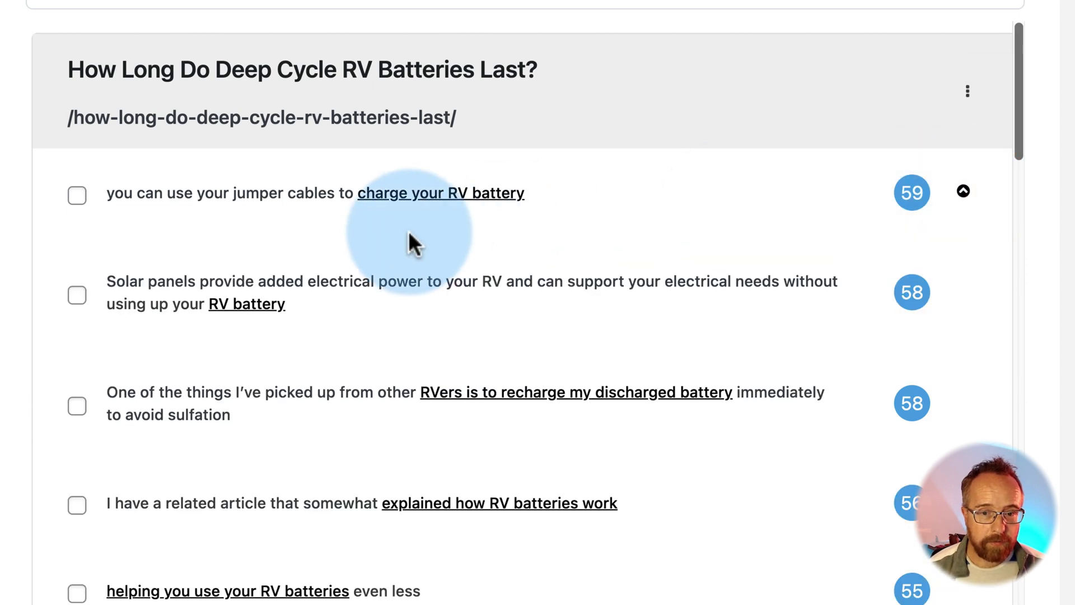
scroll(408, 231, down, 1)
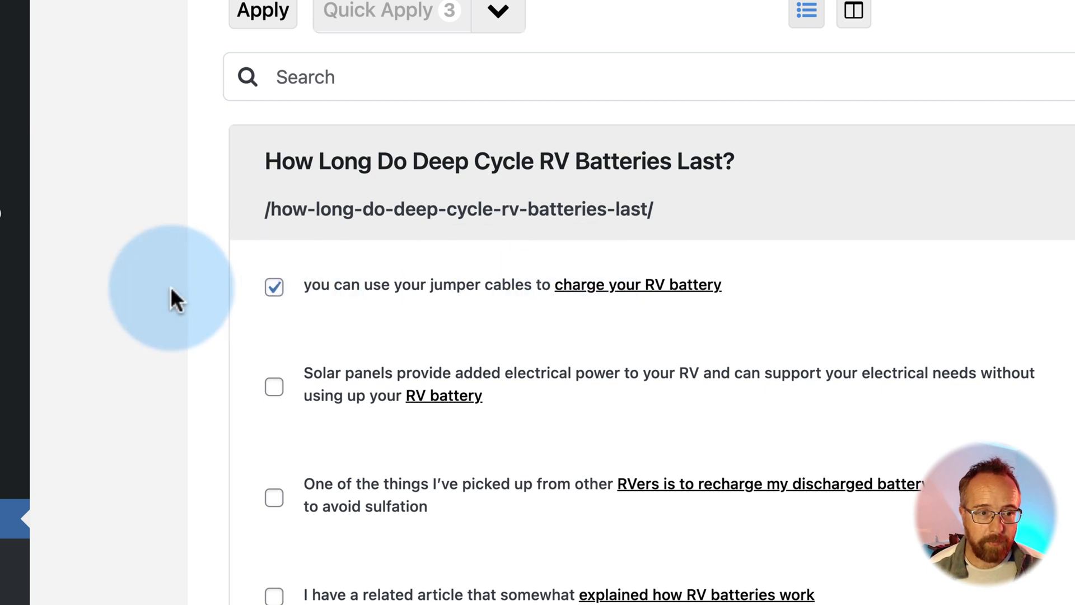
scroll(171, 286, down, 7)
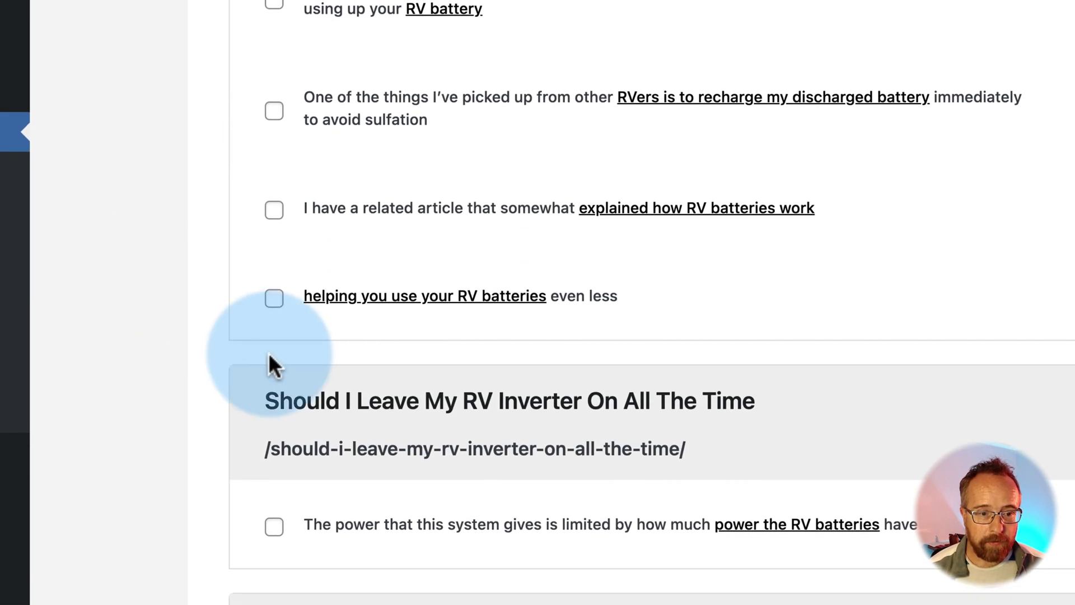
scroll(269, 365, down, 5)
Apply the power the RV batteries, operate on RV batteries and generator-post suggestions, reaching 4 inbound links.
click(274, 290)
scroll(280, 305, up, 1)
scroll(297, 360, down, 6)
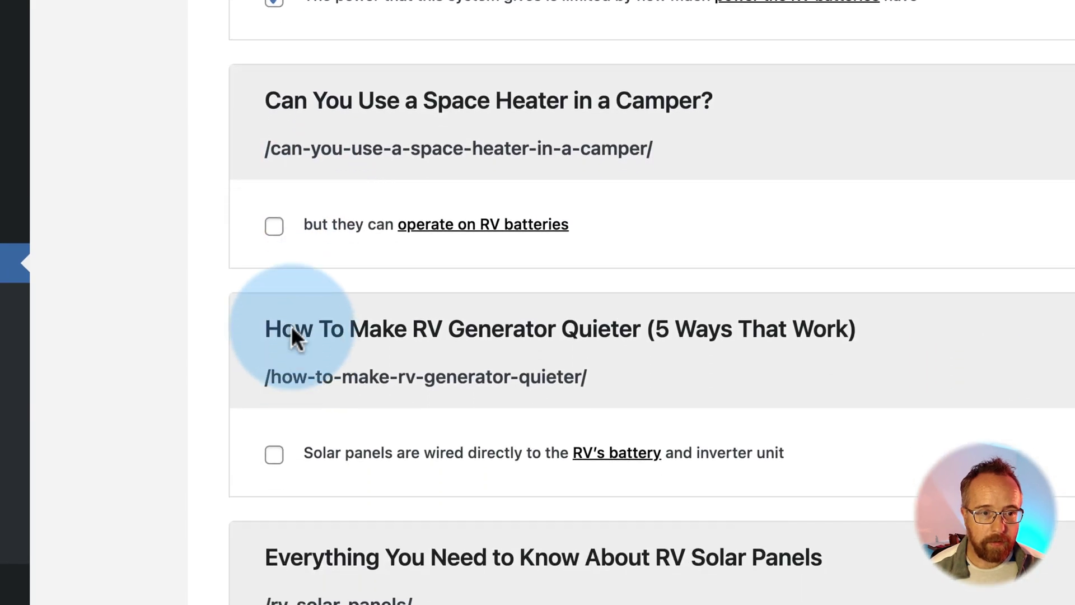
click(274, 226)
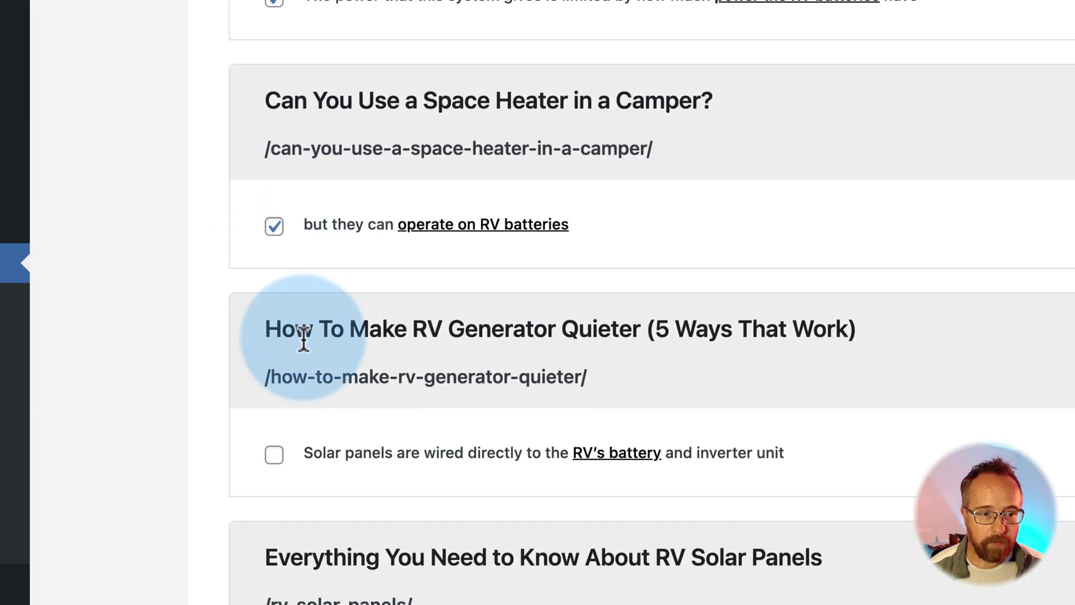
click(274, 454)
scroll(274, 469, down, 1)
scroll(272, 470, down, 7)
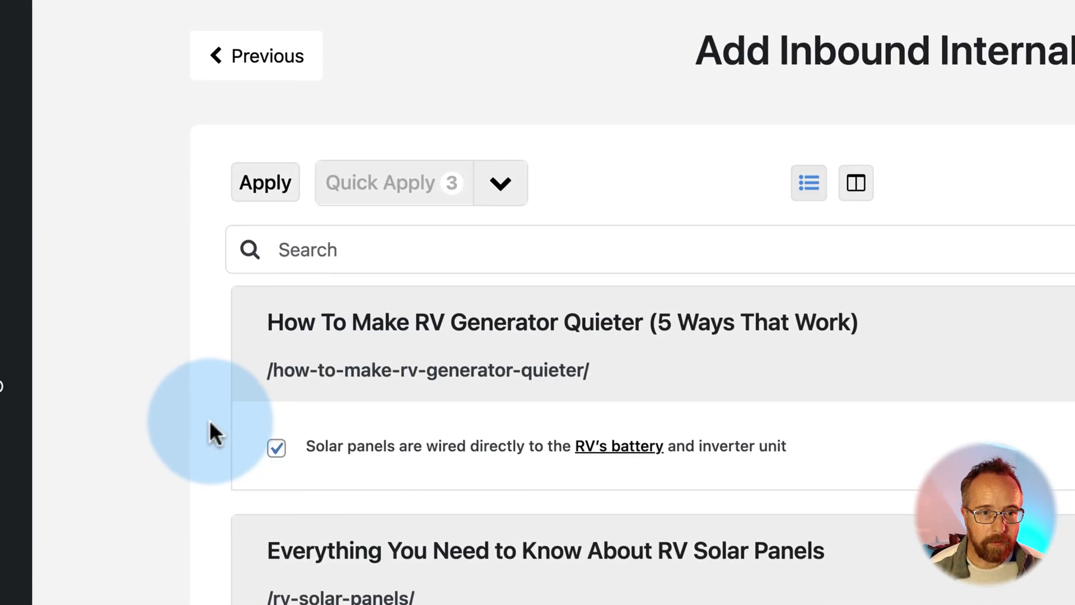
click(261, 190)
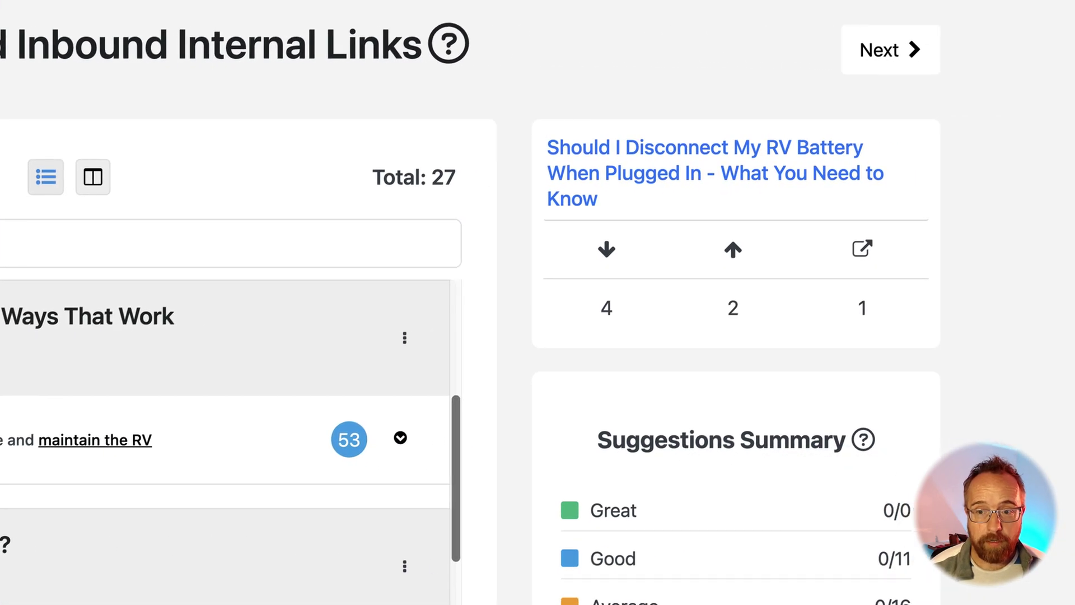
drag(638, 312, 582, 317)
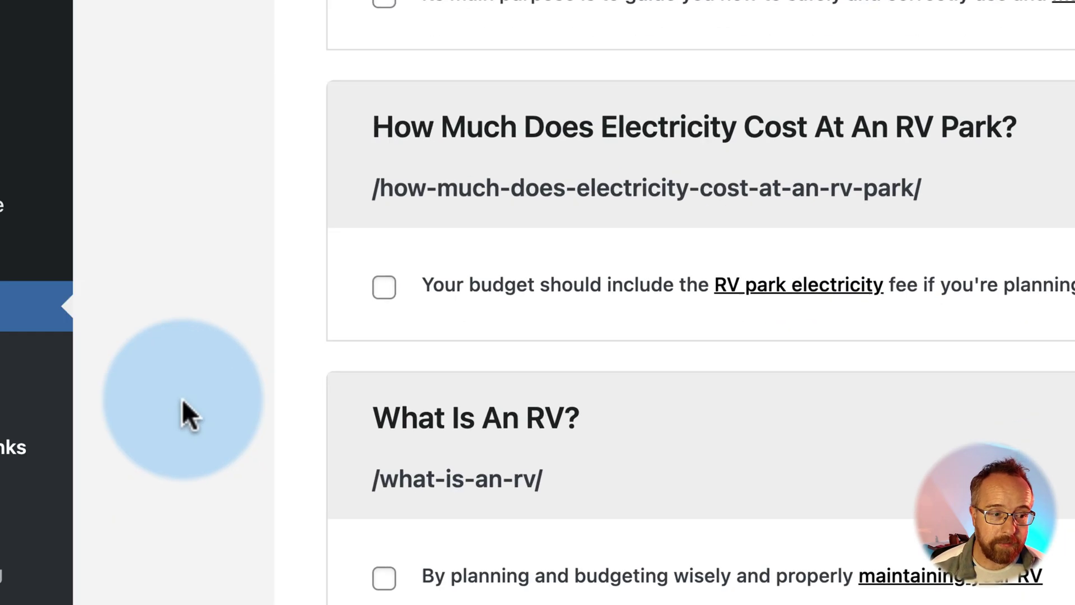
Start a new auto-link rule on the Auto-Linking page with the keyword rv battery.
click(109, 333)
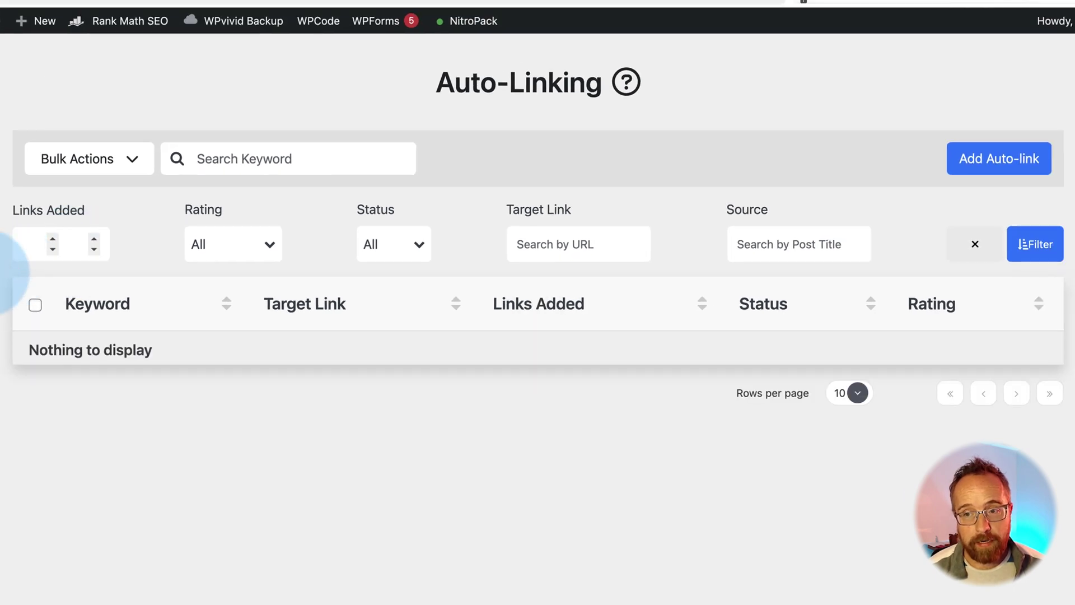
click(1006, 160)
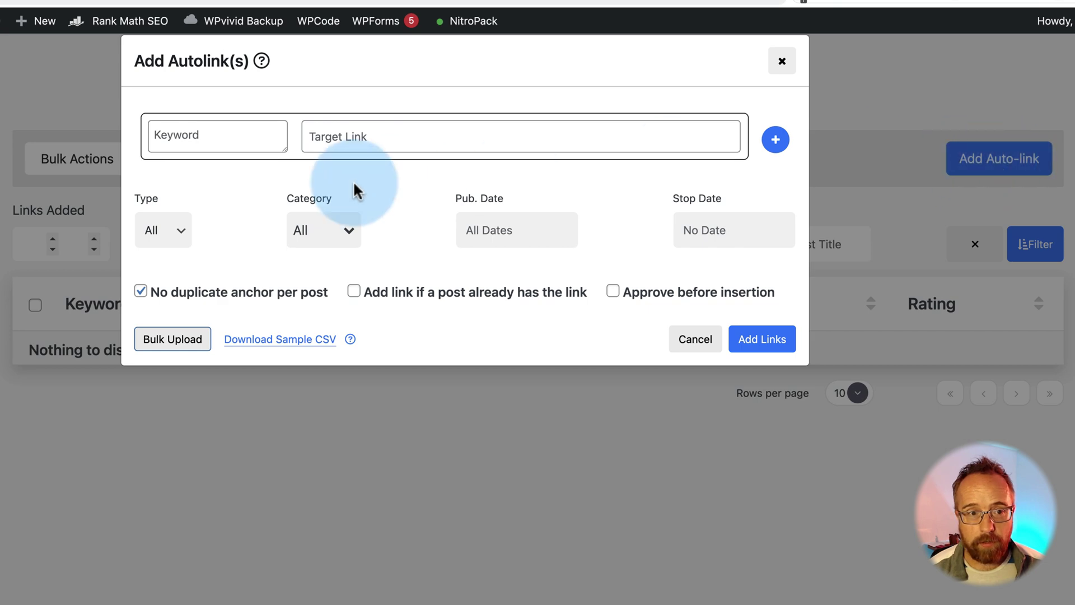
click(180, 144)
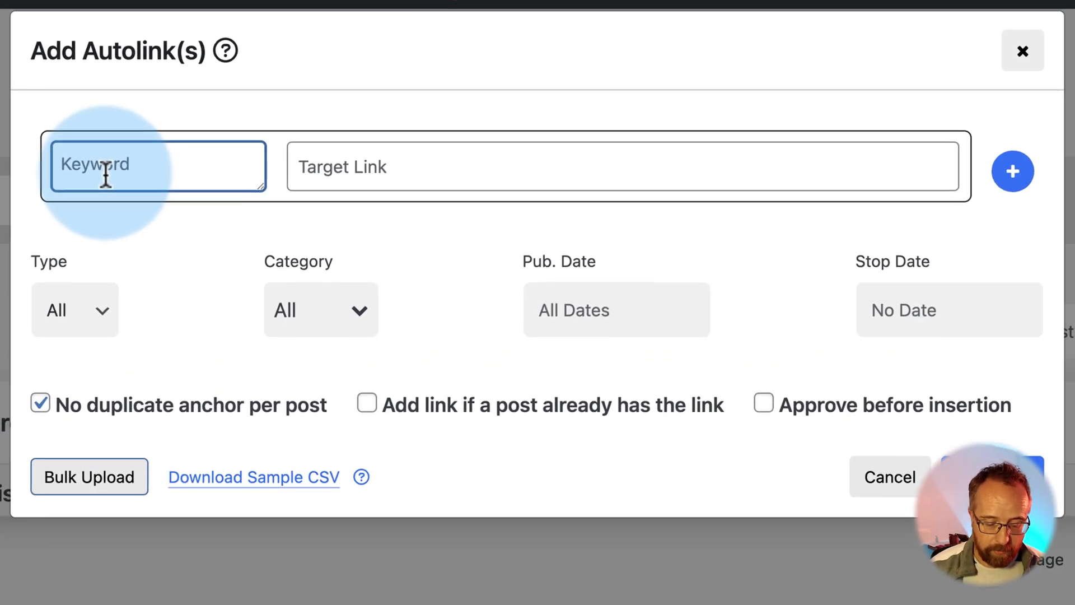
text(rjv)
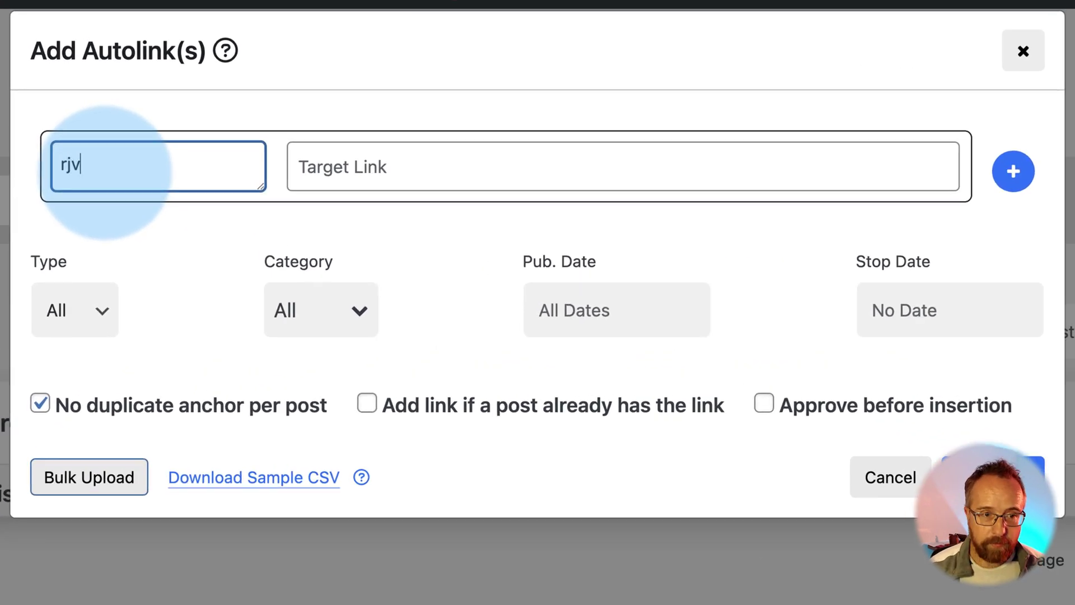
key(BackSpace)
key(BackSpace)
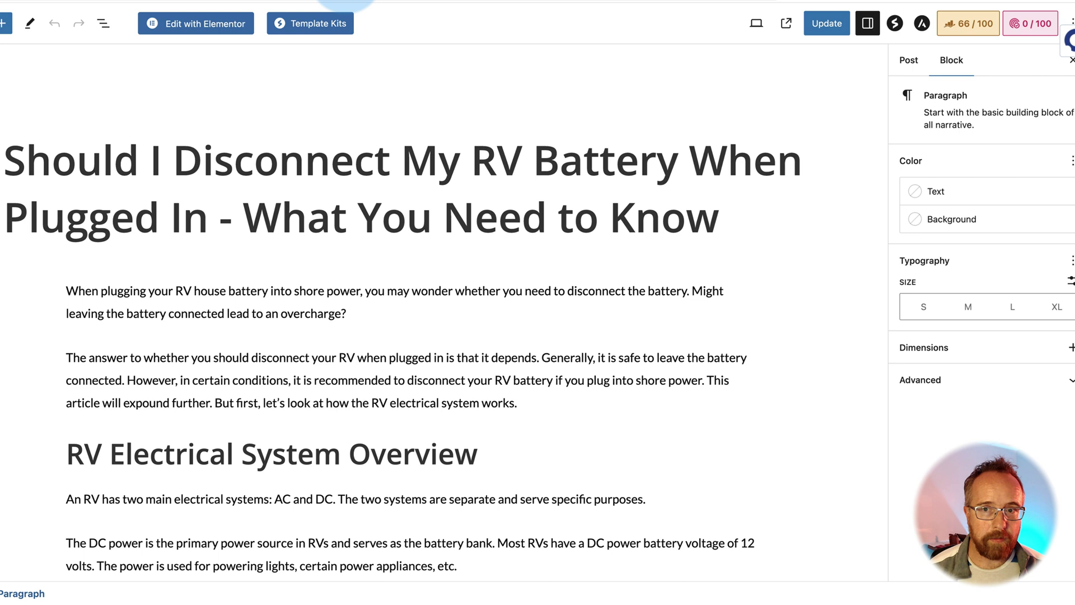
click(908, 60)
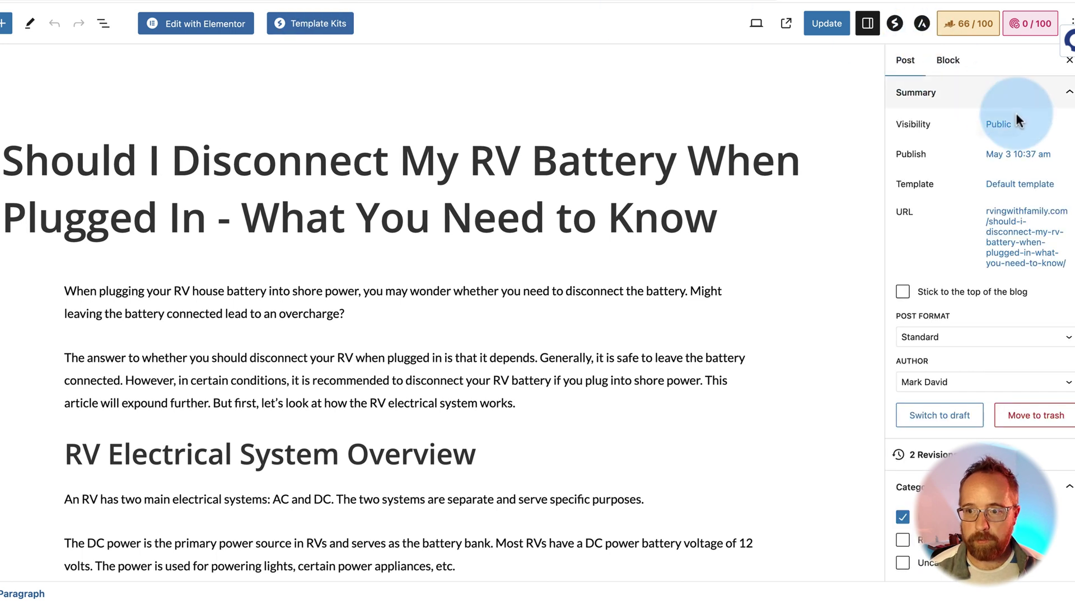
drag(975, 211, 263, 41)
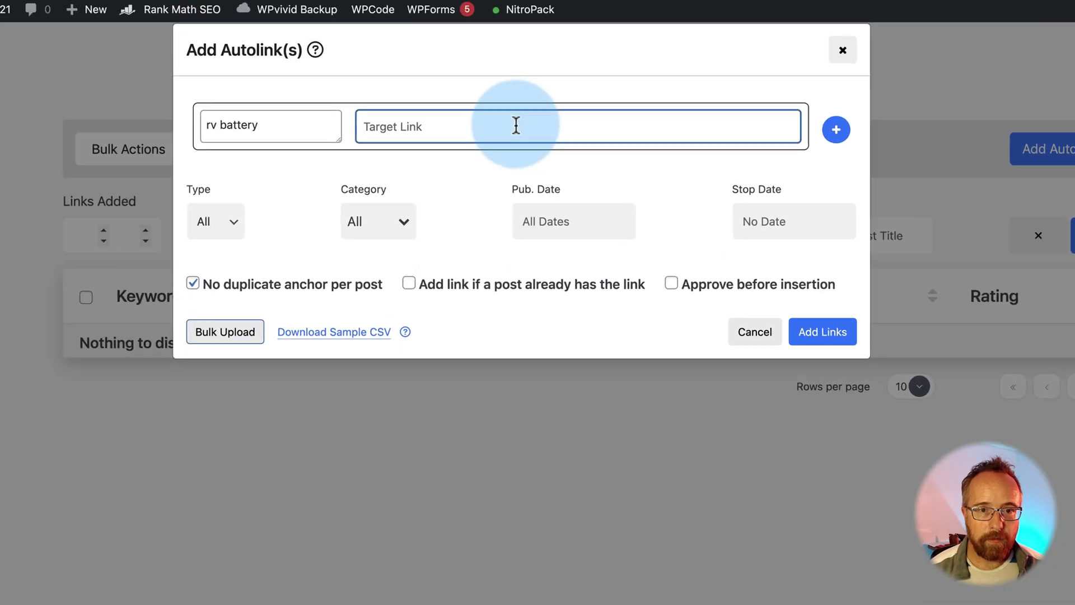
click(515, 125)
text(https://rvingwithfamily.com/should-i-disconnect-my-rv-battery-when-plugged-in-what-you-need-to-know/)
drag(391, 168, 278, 168)
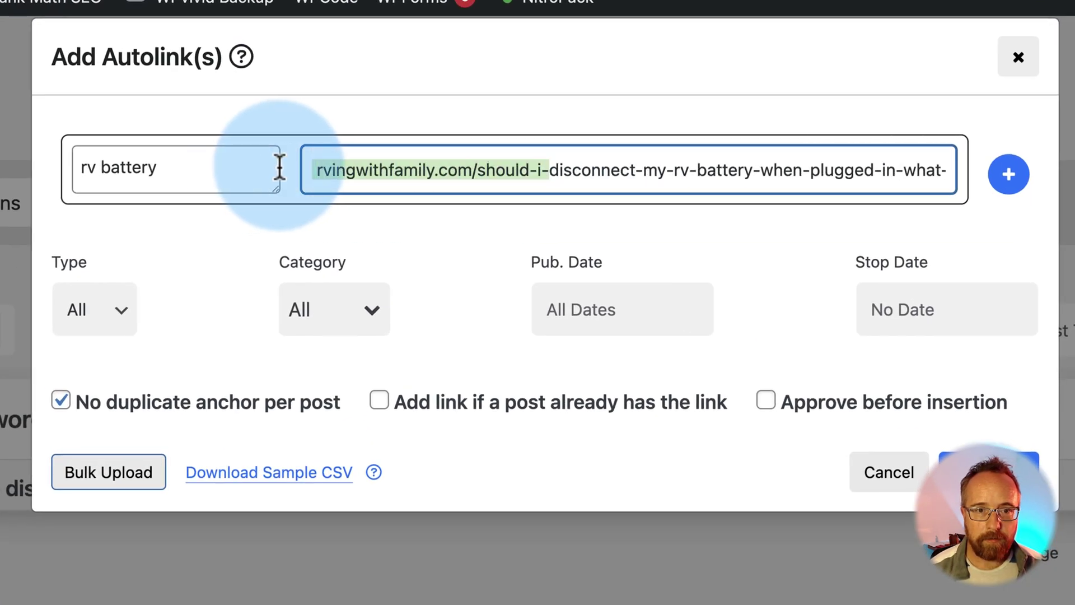
click(319, 169)
text(https://)
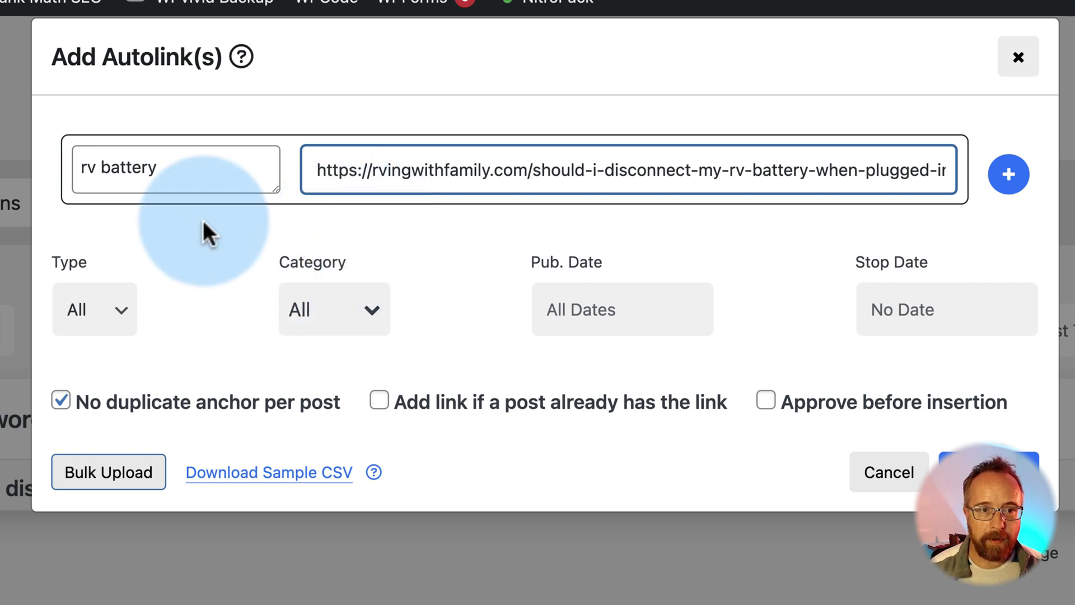
drag(186, 178, 61, 163)
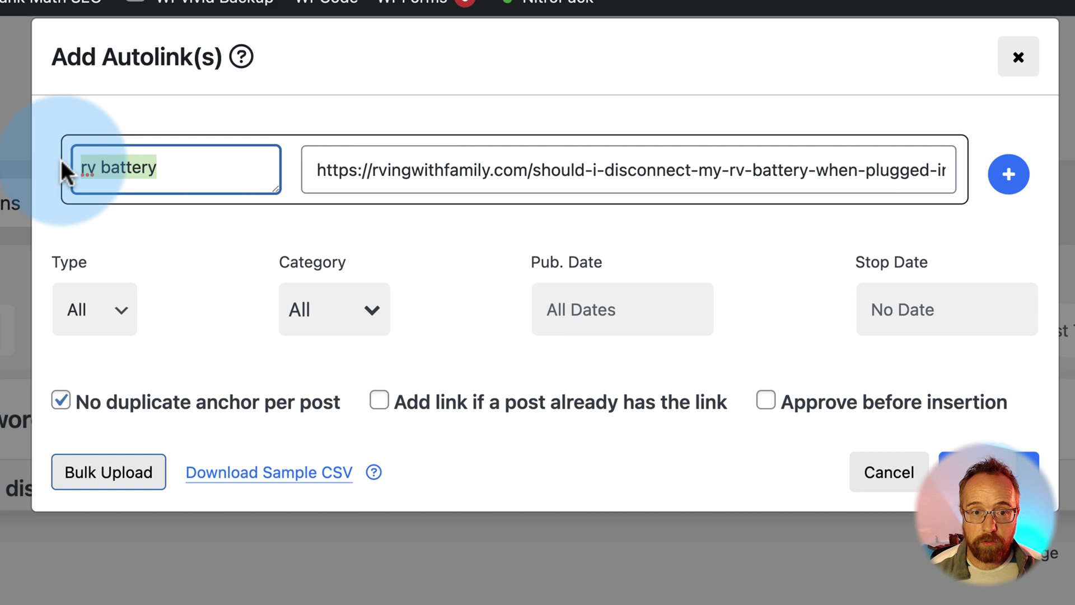
double_click(328, 171)
drag(454, 177, 973, 169)
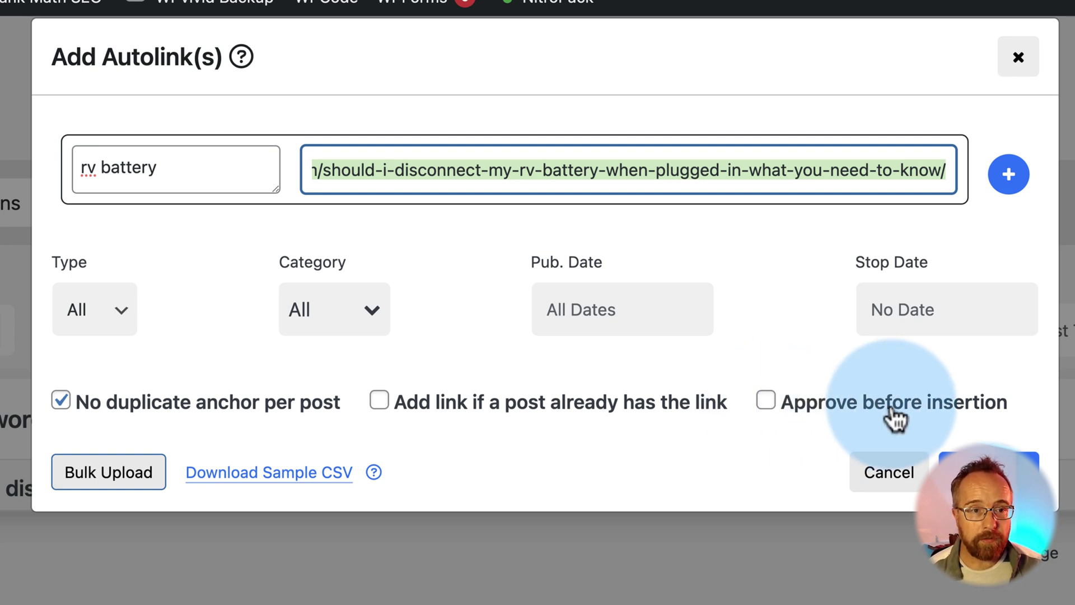
Review the content type, category (All) and stop date options, then cancel the autolink.
click(126, 315)
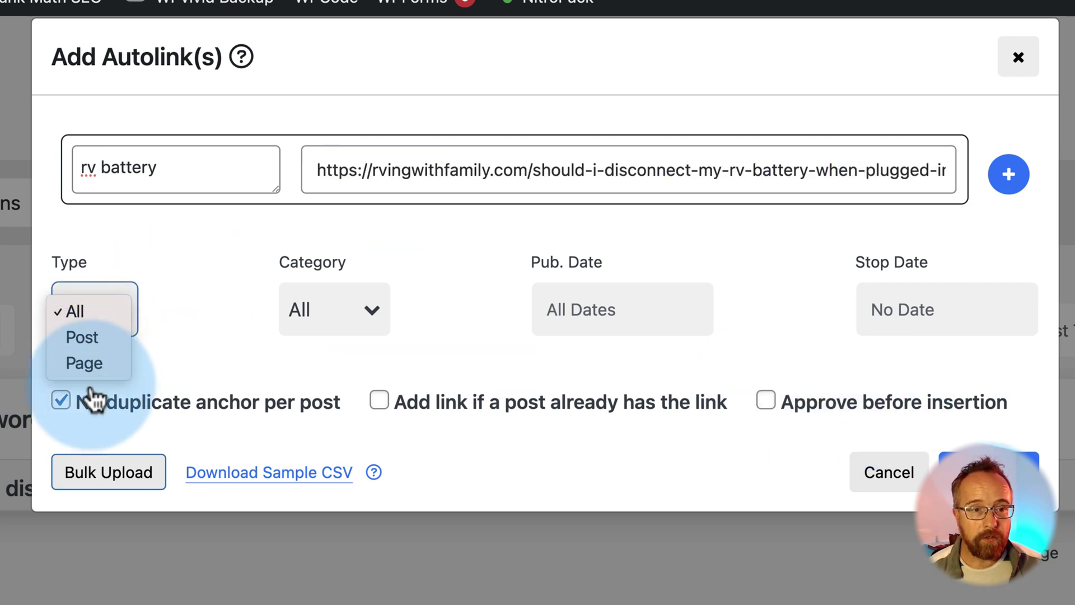
click(372, 331)
click(355, 329)
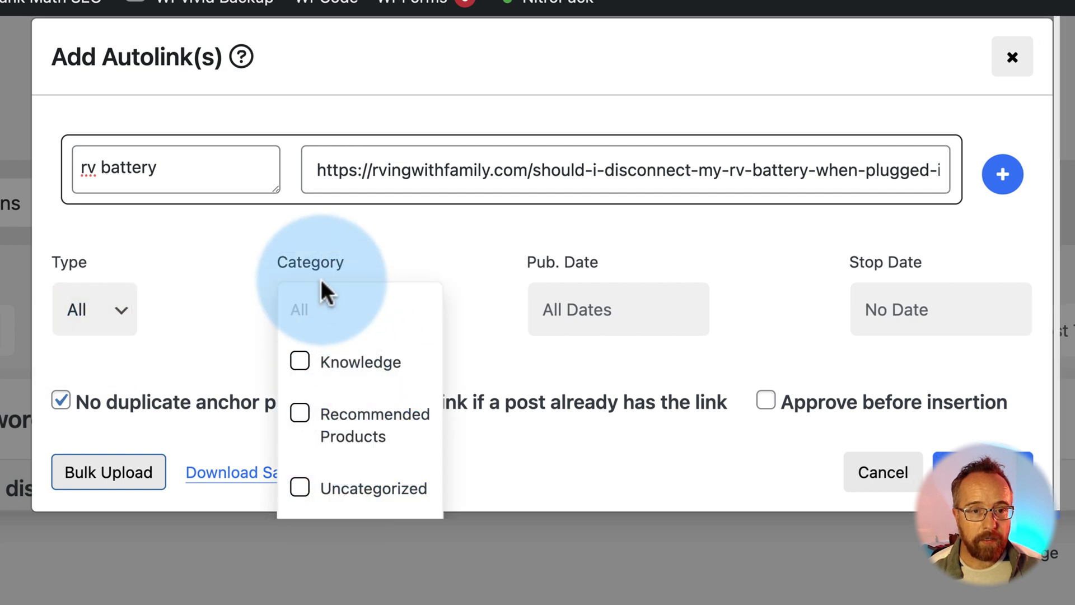
click(307, 307)
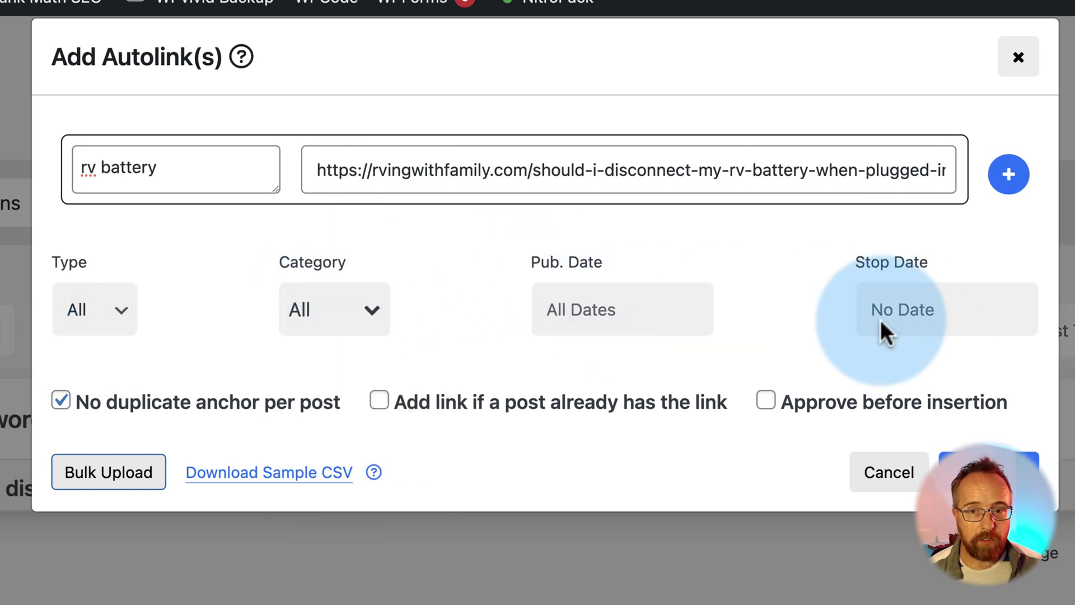
click(942, 314)
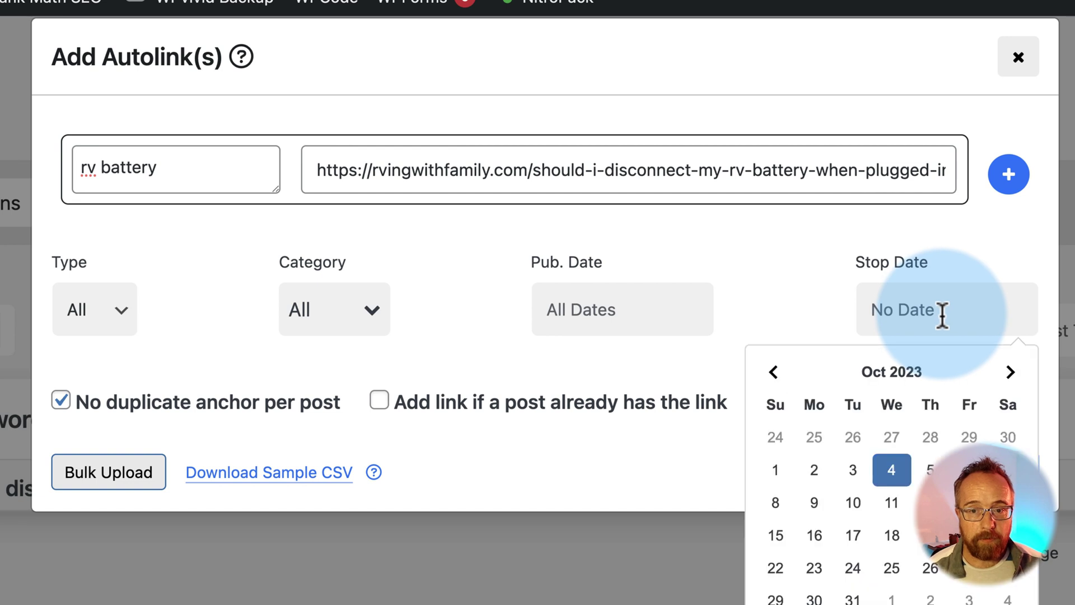
click(809, 247)
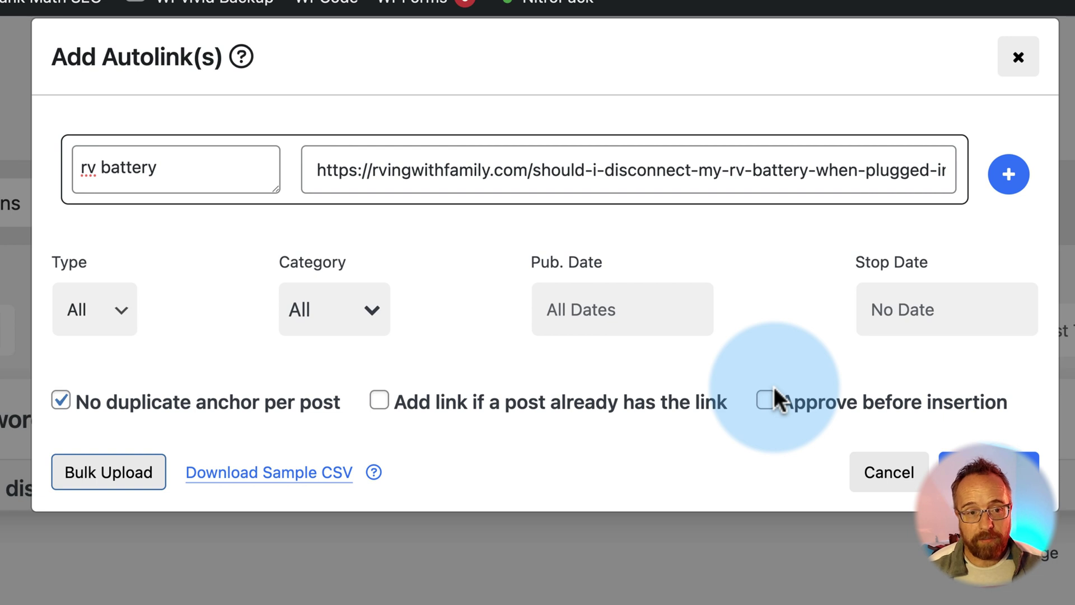
click(890, 473)
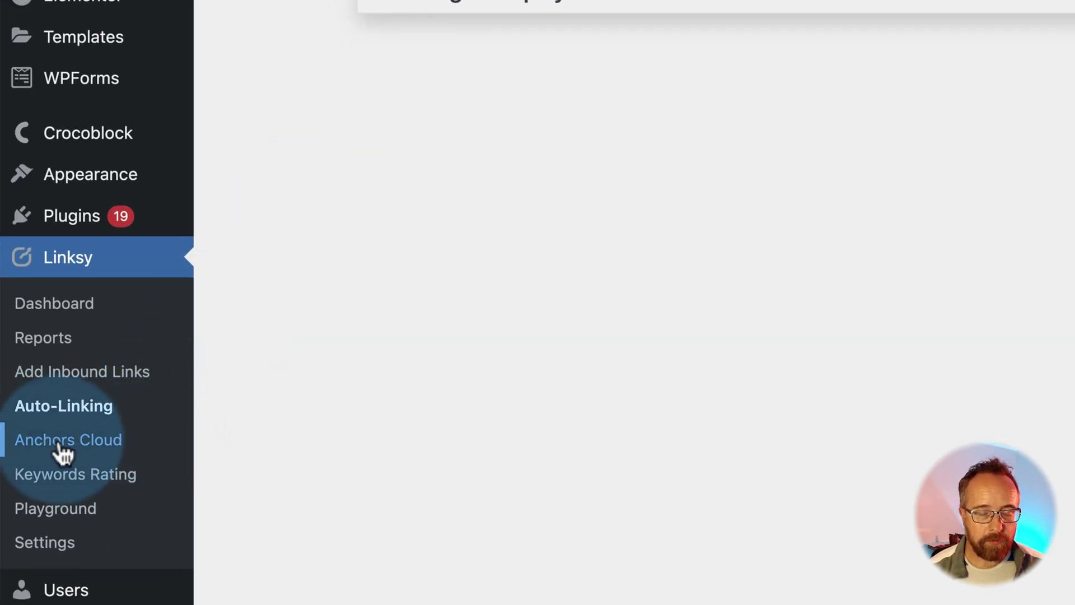
Expand the 'your next adventure' anchor's 10 RV Trips target, showing source 9 Must Have RVing Apps.
click(60, 445)
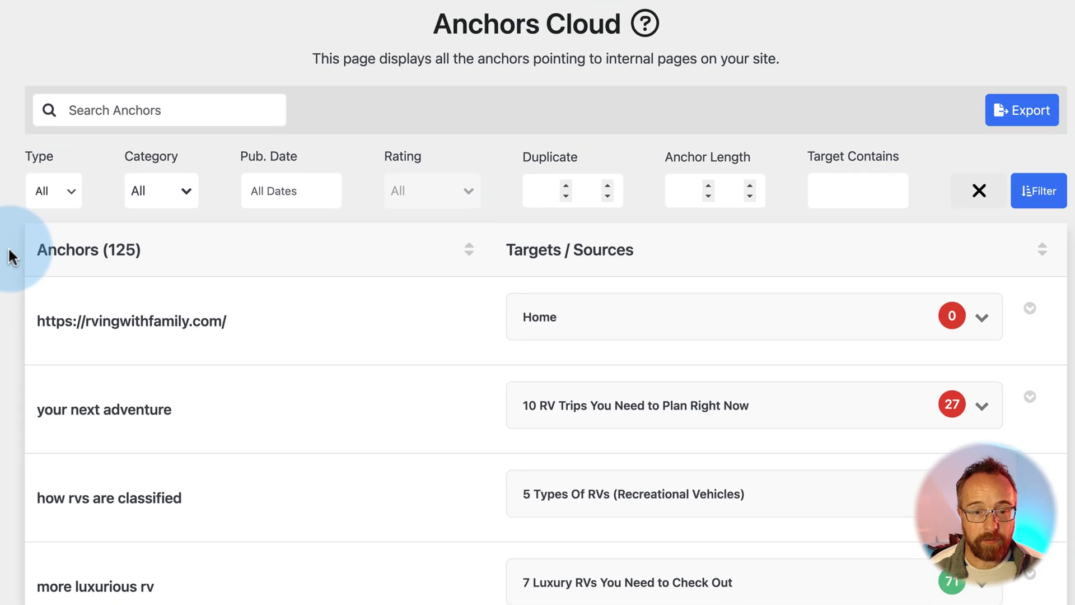
scroll(5, 263, down, 2)
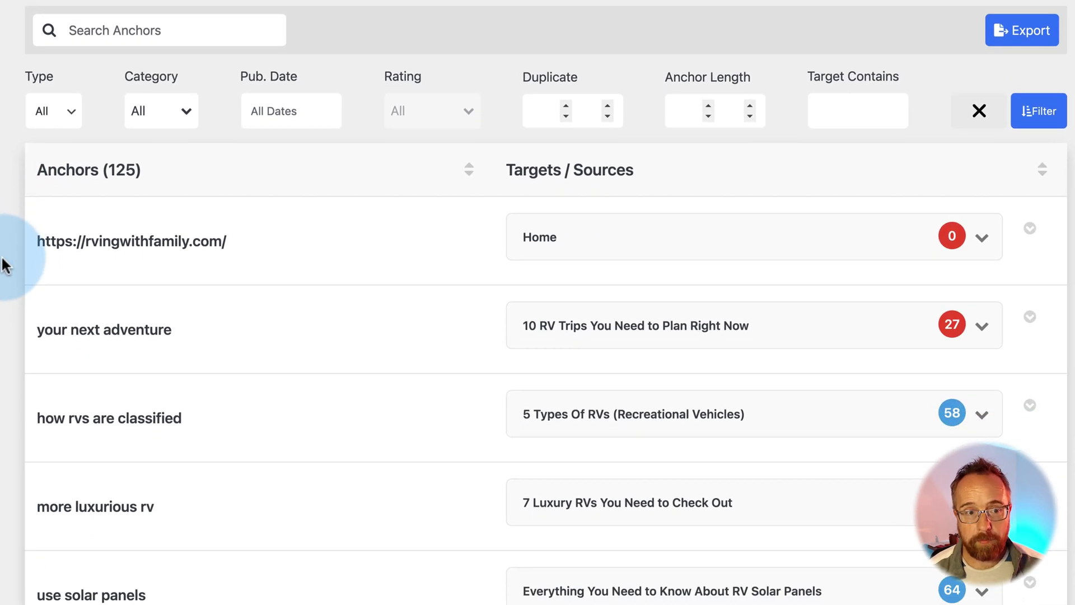
scroll(6, 263, down, 5)
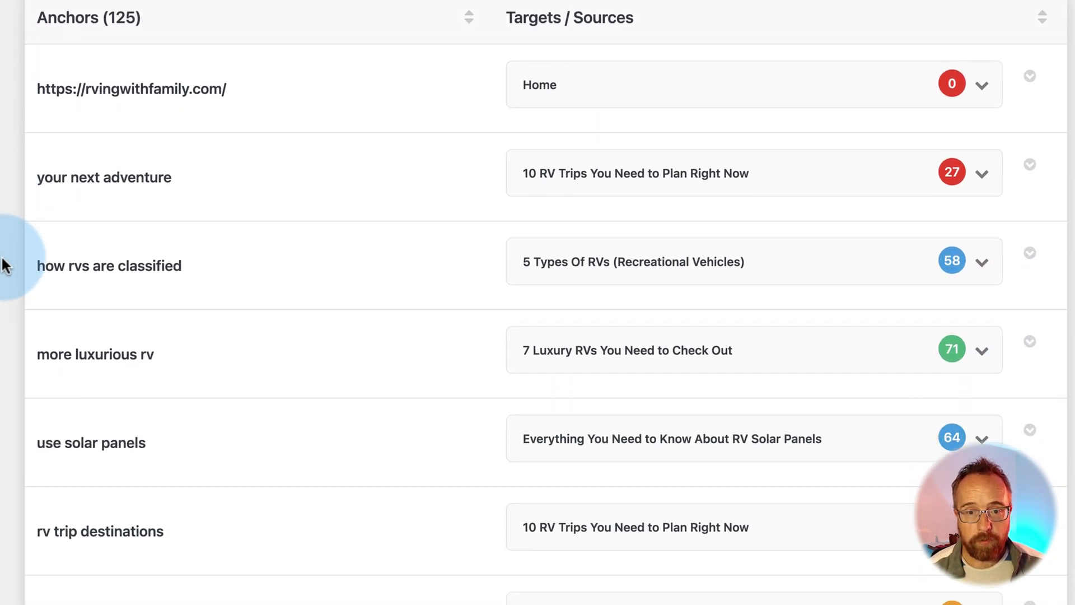
drag(187, 168, 34, 168)
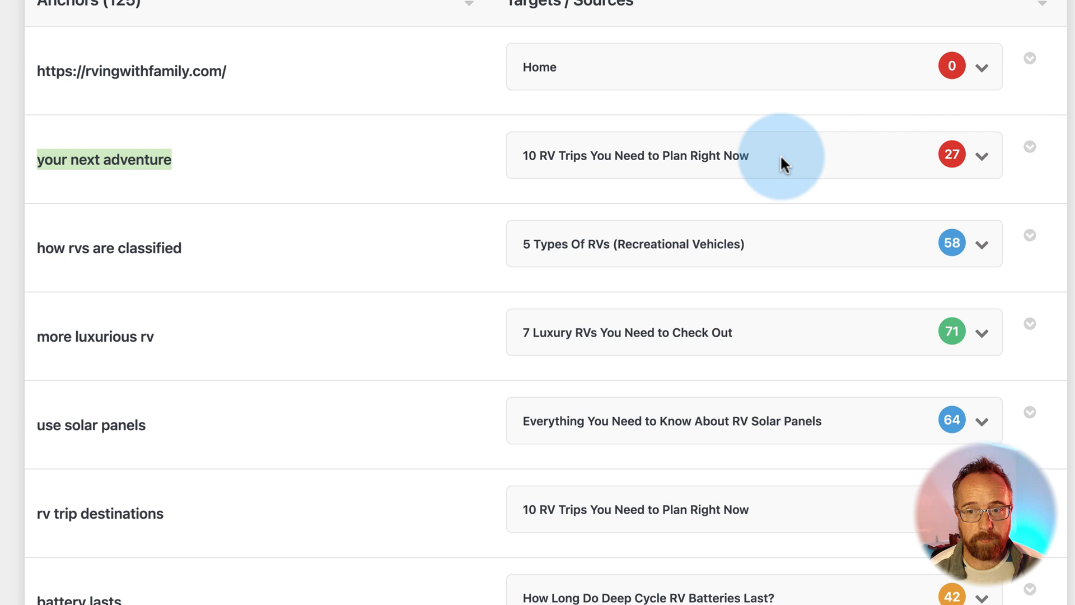
click(982, 162)
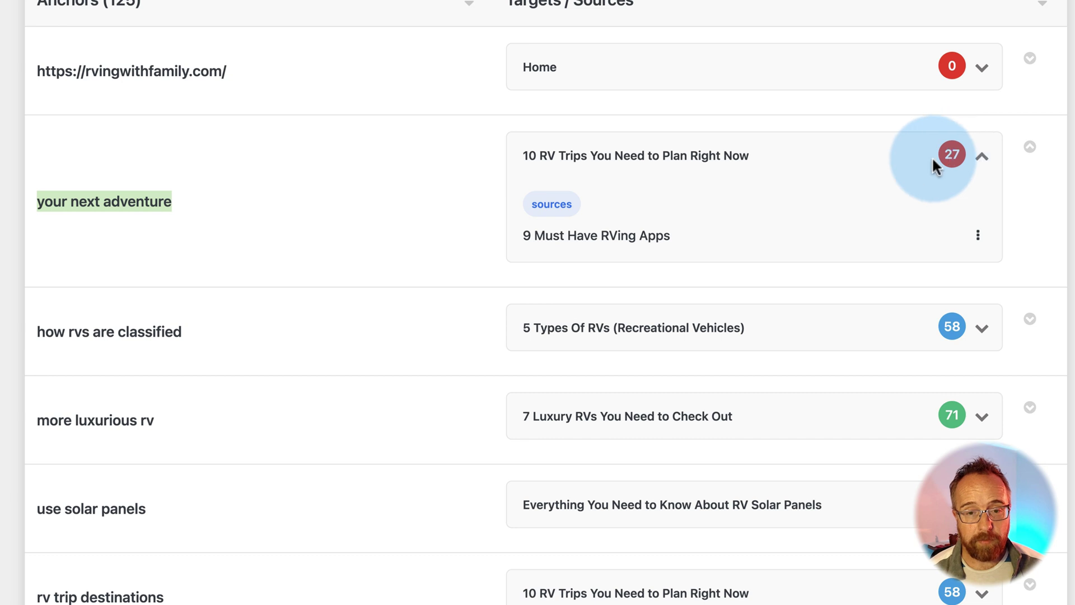
drag(521, 236, 690, 238)
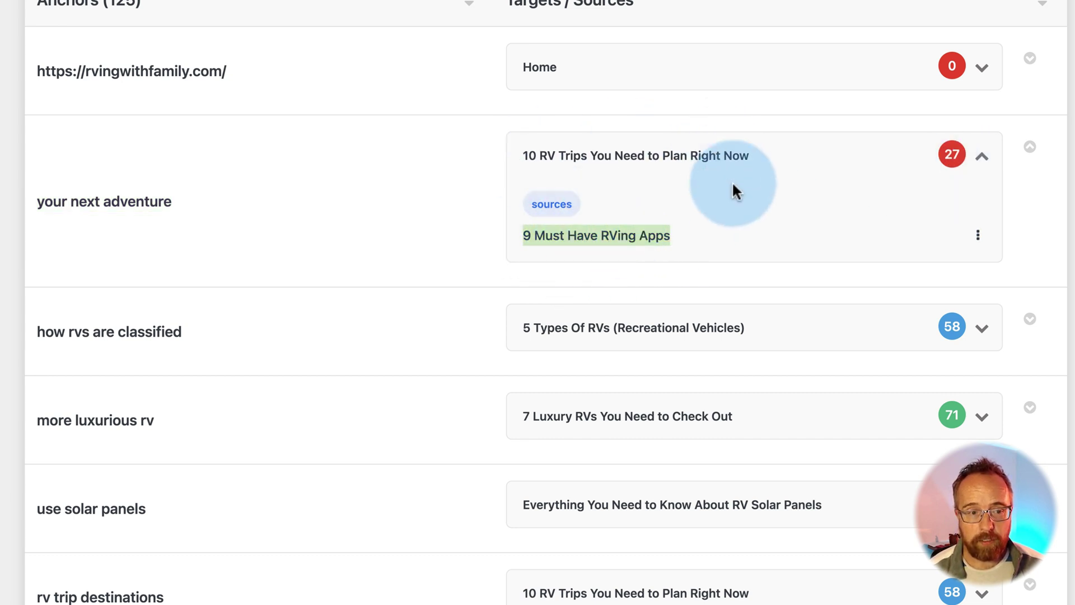
Expand the 5 Types Of RVs target to list the posts linking to it.
scroll(731, 181, down, 3)
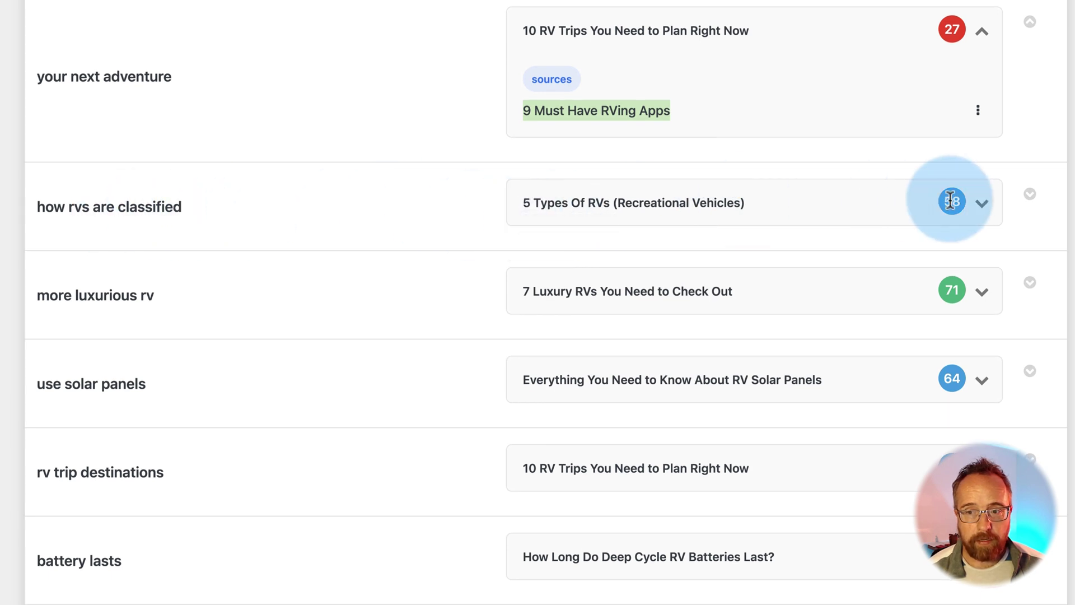
click(982, 206)
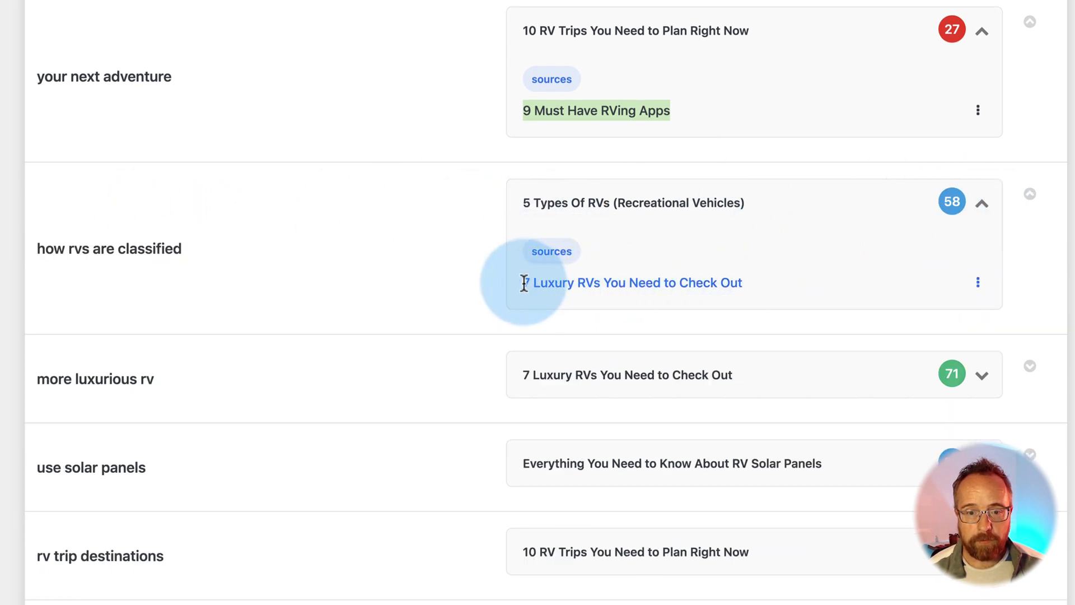
mouse_move(547, 204)
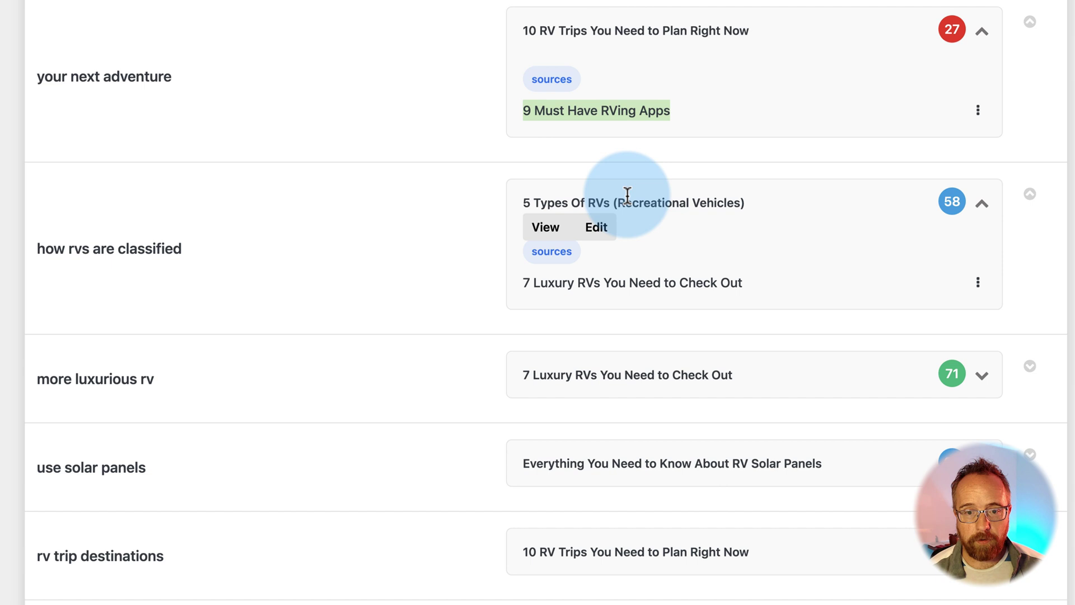
scroll(463, 247, down, 5)
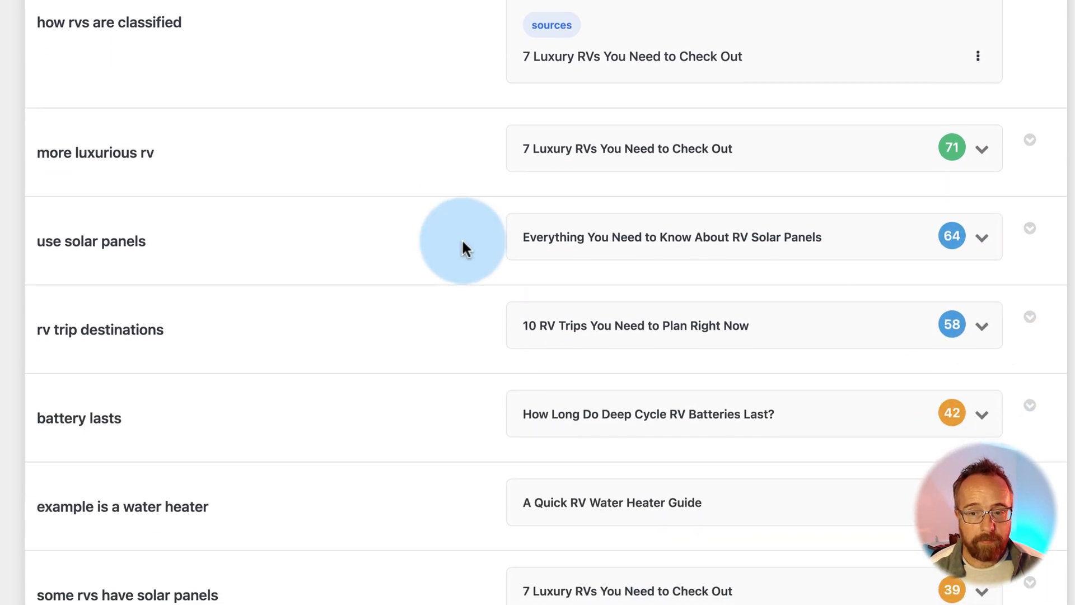
scroll(463, 244, down, 3)
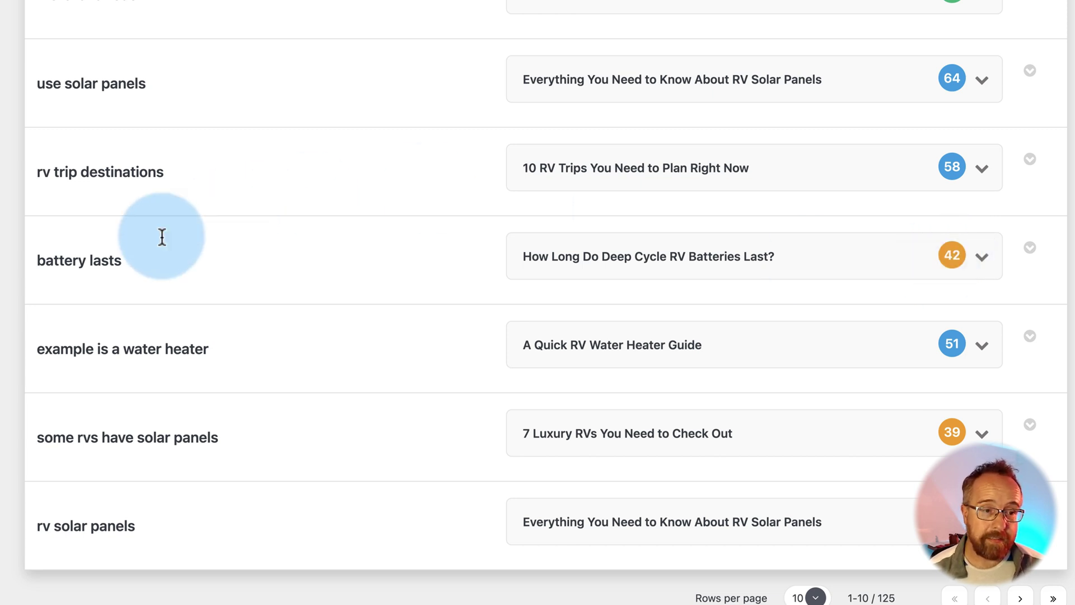
scroll(39, 288, up, 2)
scroll(44, 290, up, 1)
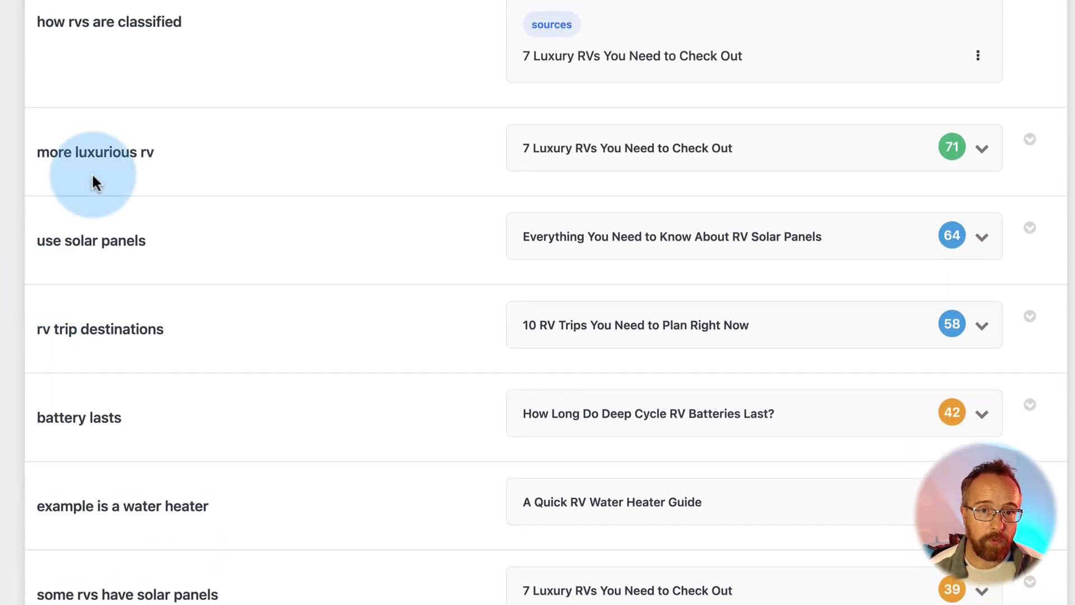
scroll(1, 250, up, 3)
scroll(2, 249, up, 3)
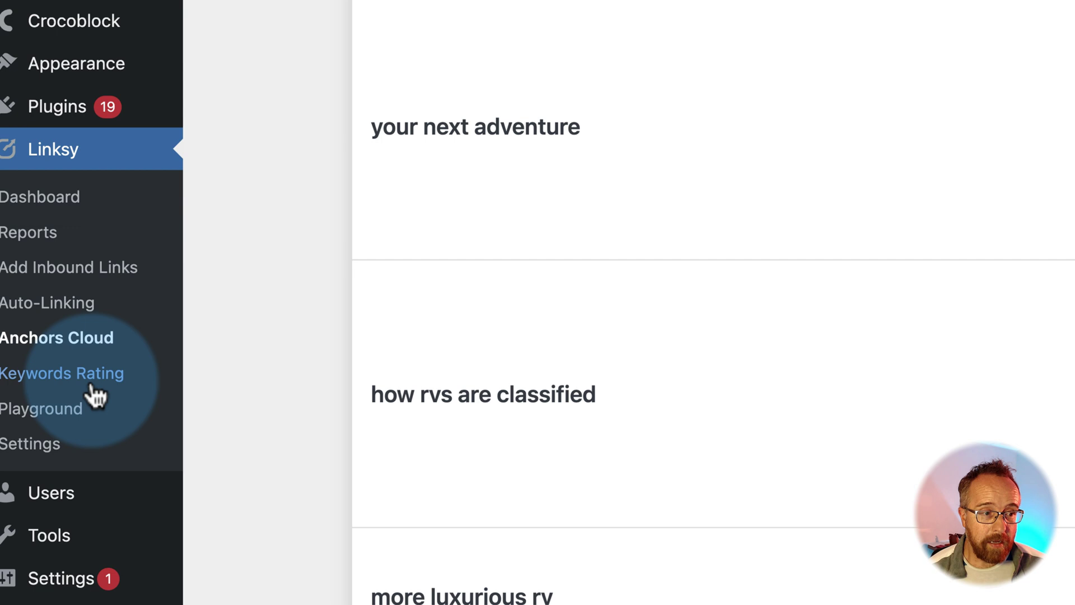
Open the Keywords Rating page and highlight the keyword rving apps.
click(96, 389)
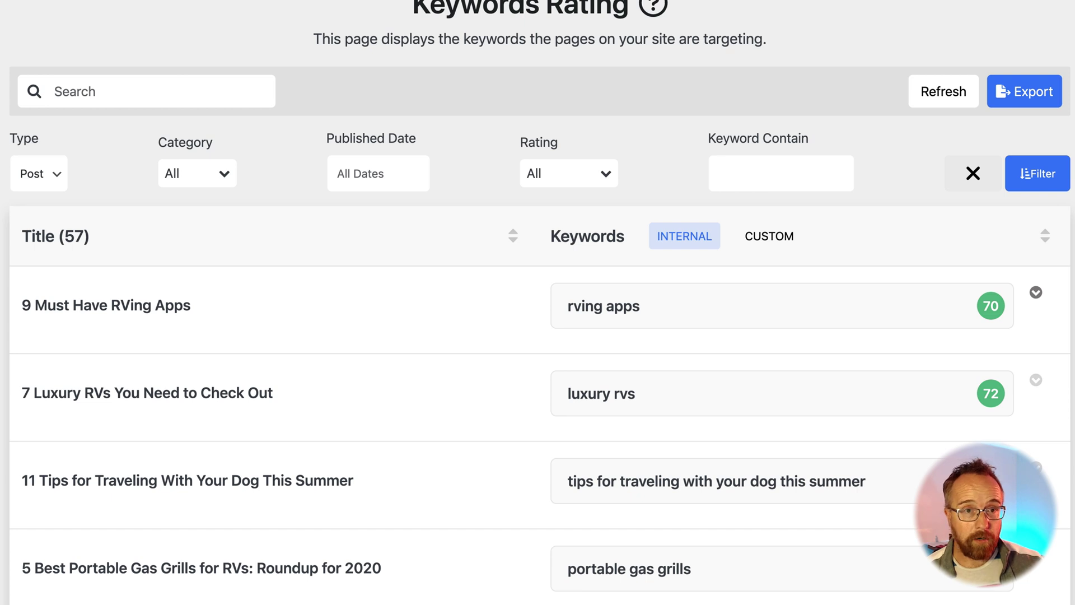
scroll(3, 345, down, 3)
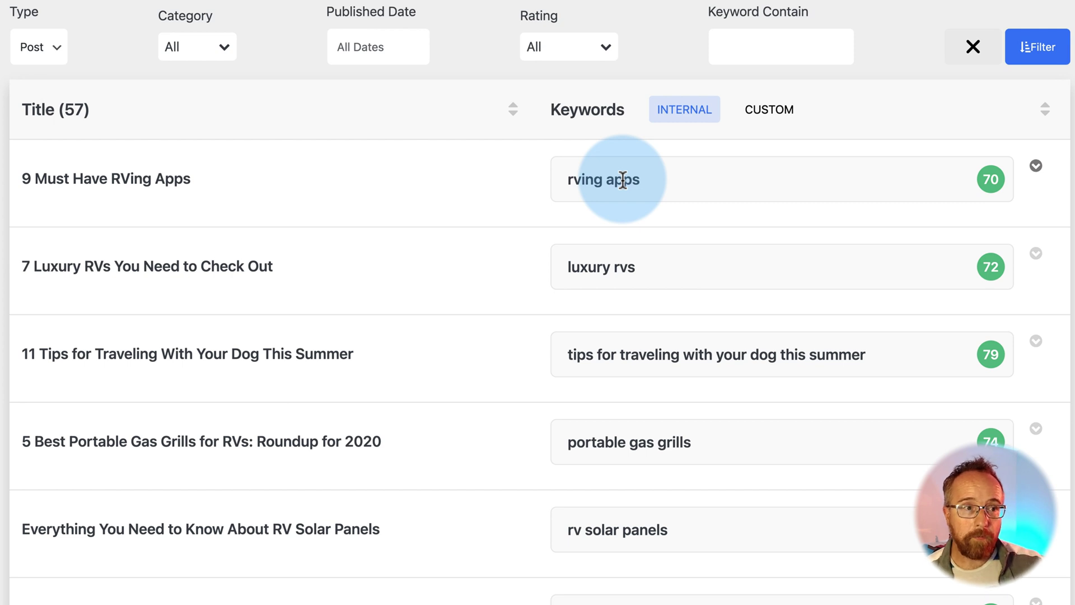
mouse_move(5, 109)
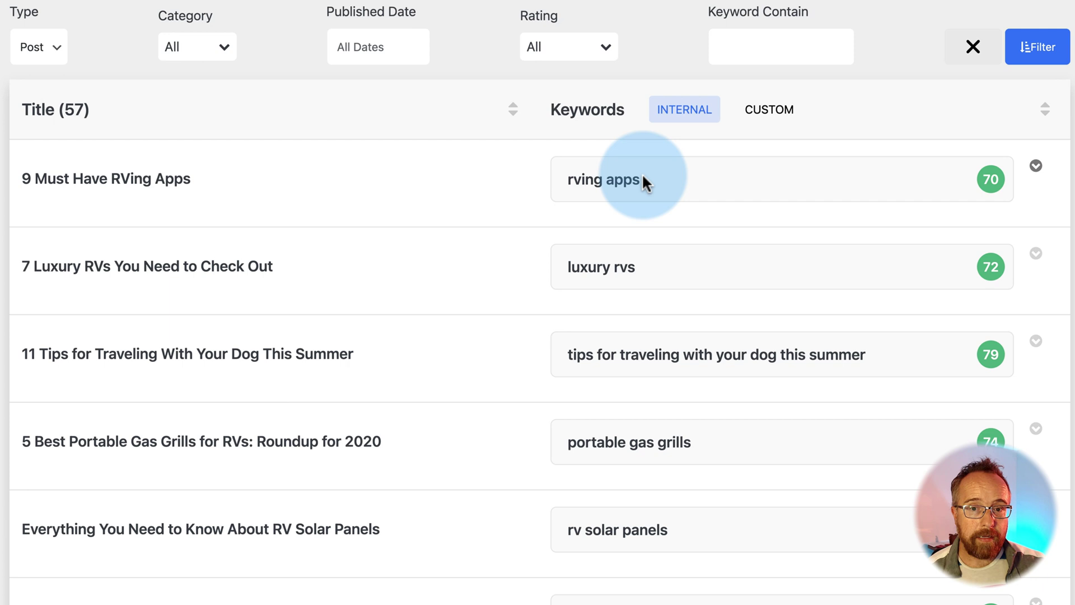
drag(643, 176, 549, 180)
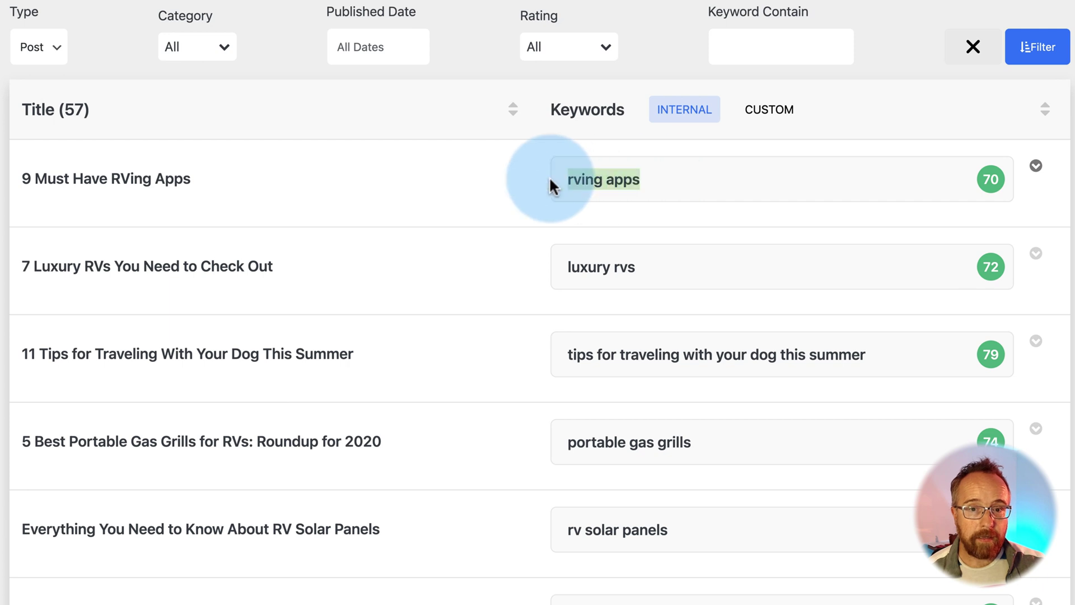
Expand all keywords for 9 Must Have RVing Apps, then switch to the CUSTOM keywords view.
click(1035, 167)
drag(673, 238, 568, 231)
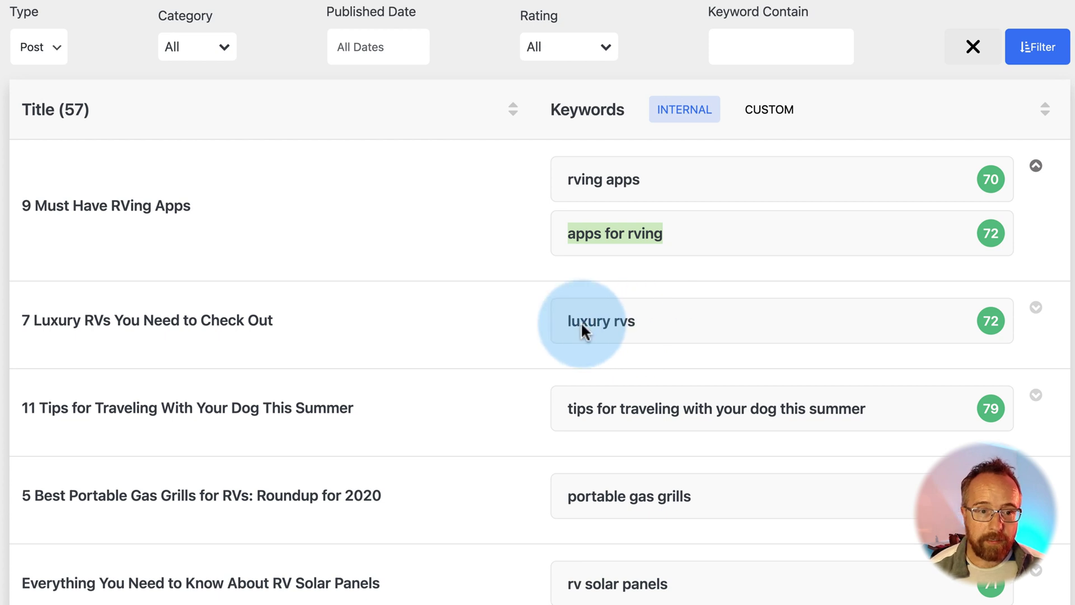
mouse_move(371, 324)
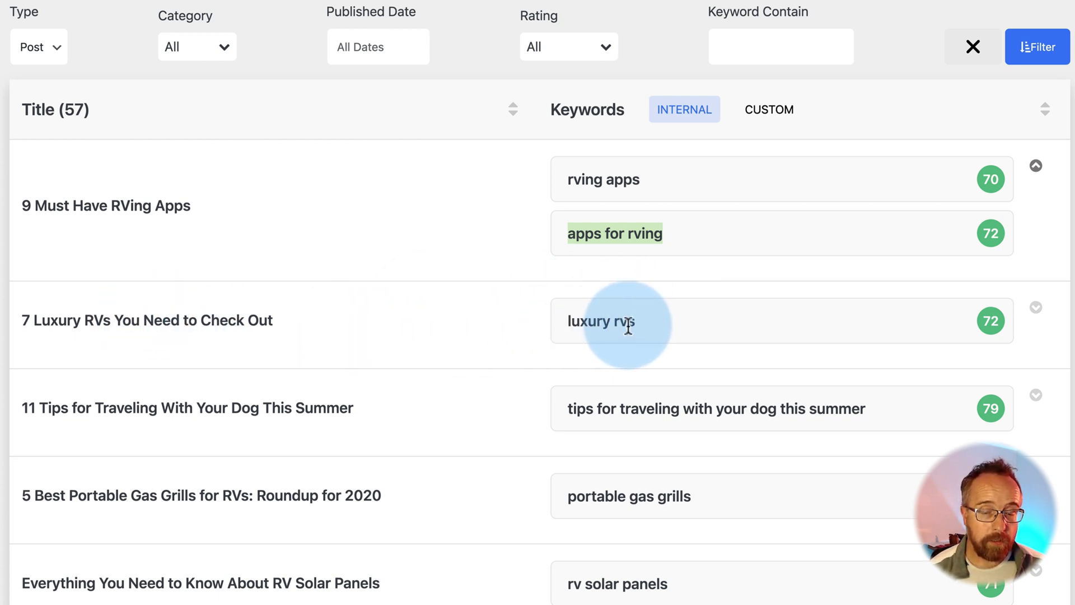
click(768, 110)
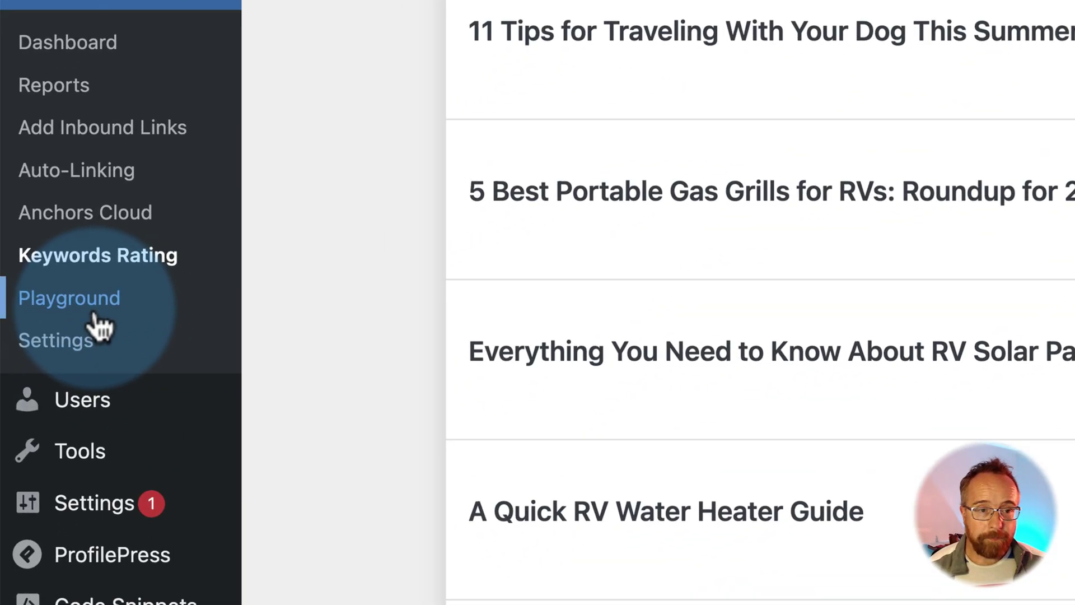
Run a Playground keyword search for 'rv battery' and inspect the top-ranked post titles.
click(95, 316)
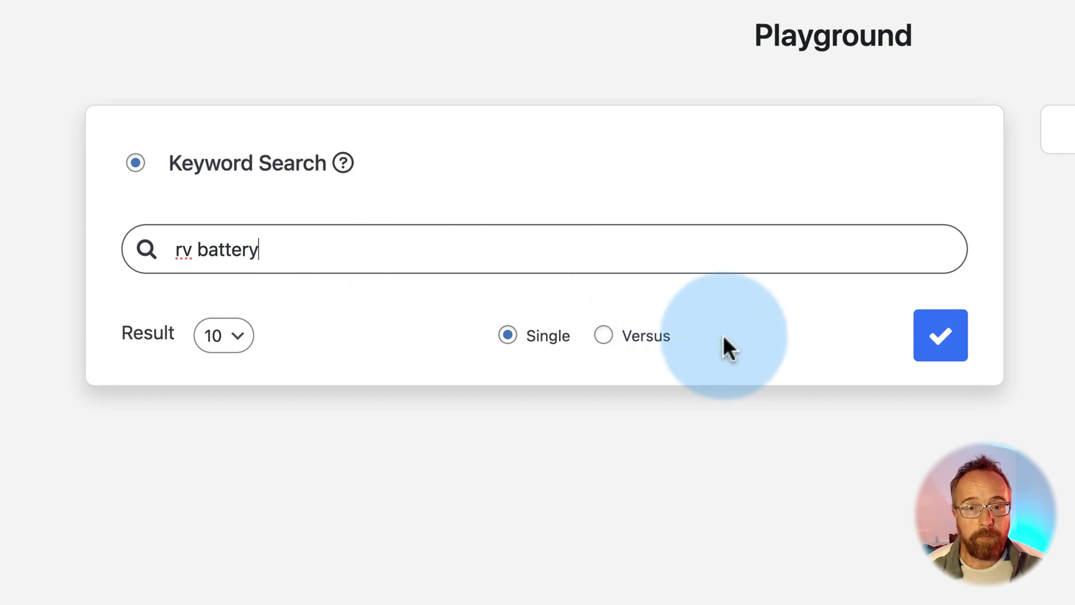
click(941, 351)
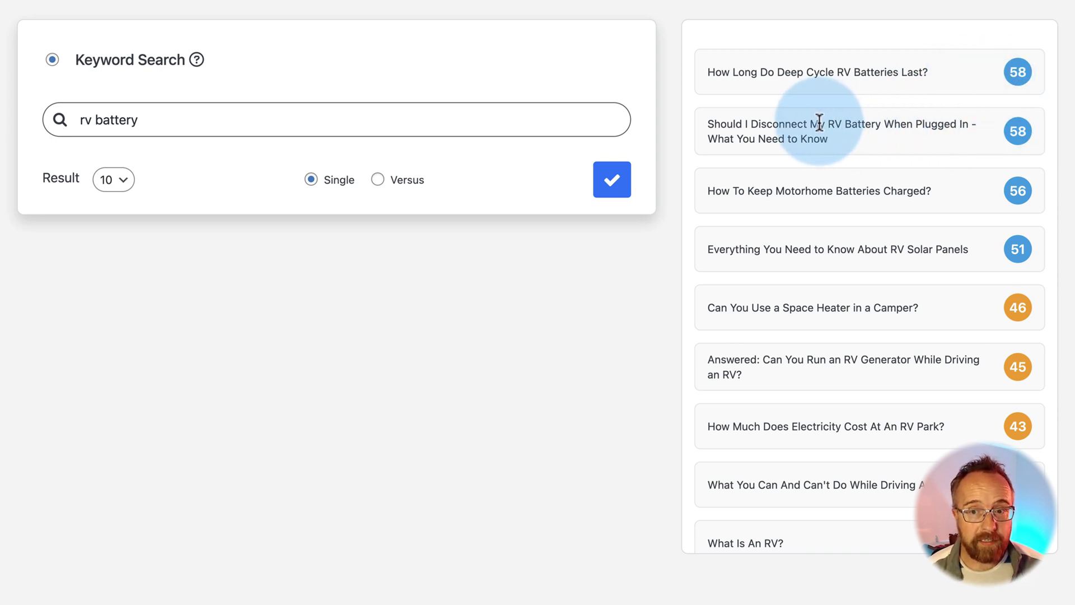
drag(827, 123, 873, 126)
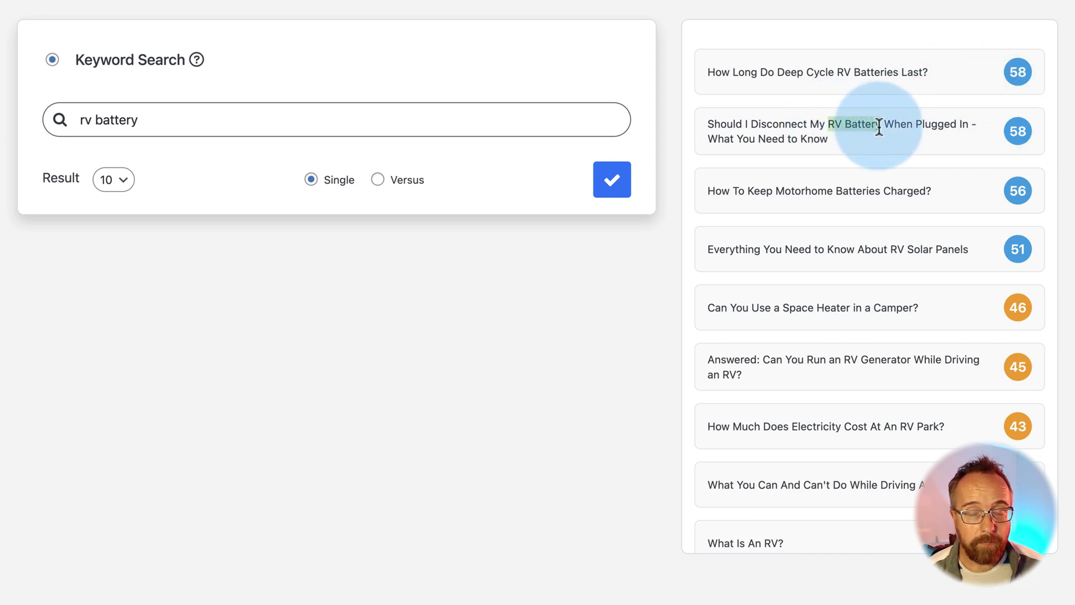
drag(838, 73, 899, 73)
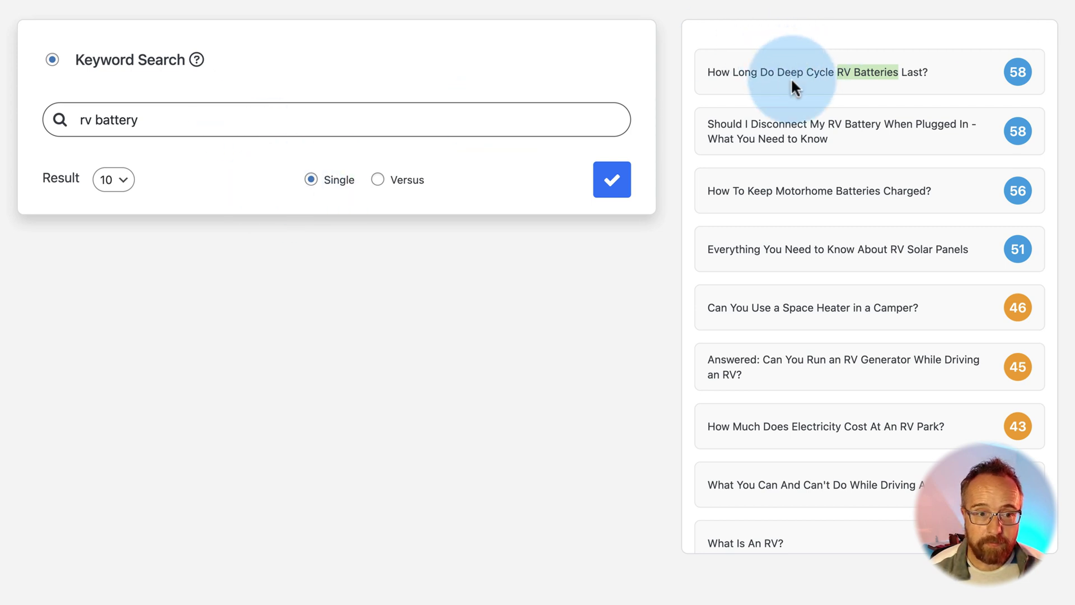
Switch the Playground to Versus mode and run a two-keyword comparison.
click(378, 180)
click(725, 121)
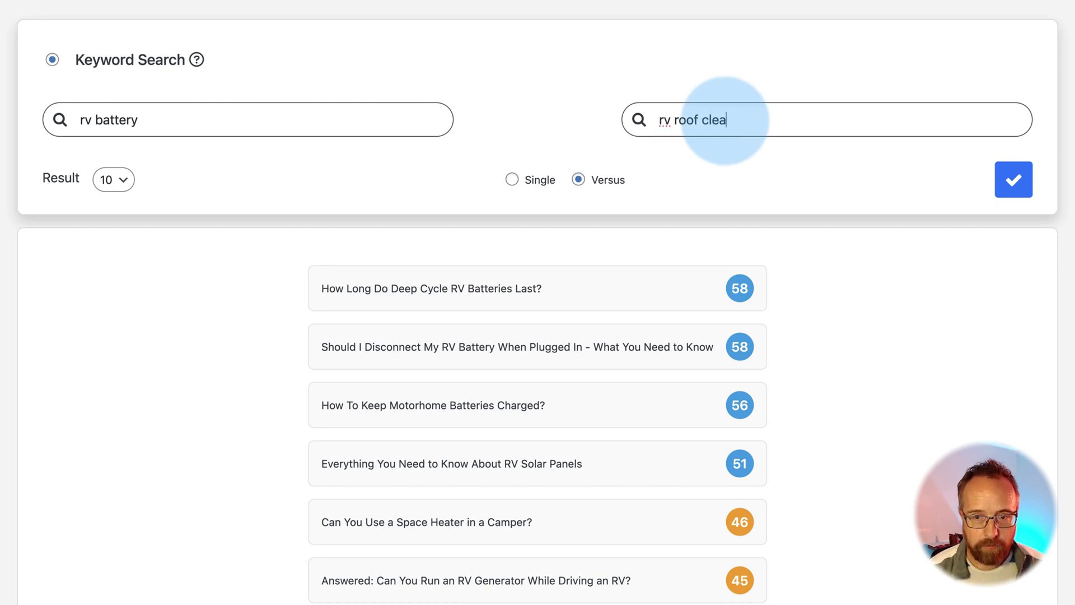
click(1013, 179)
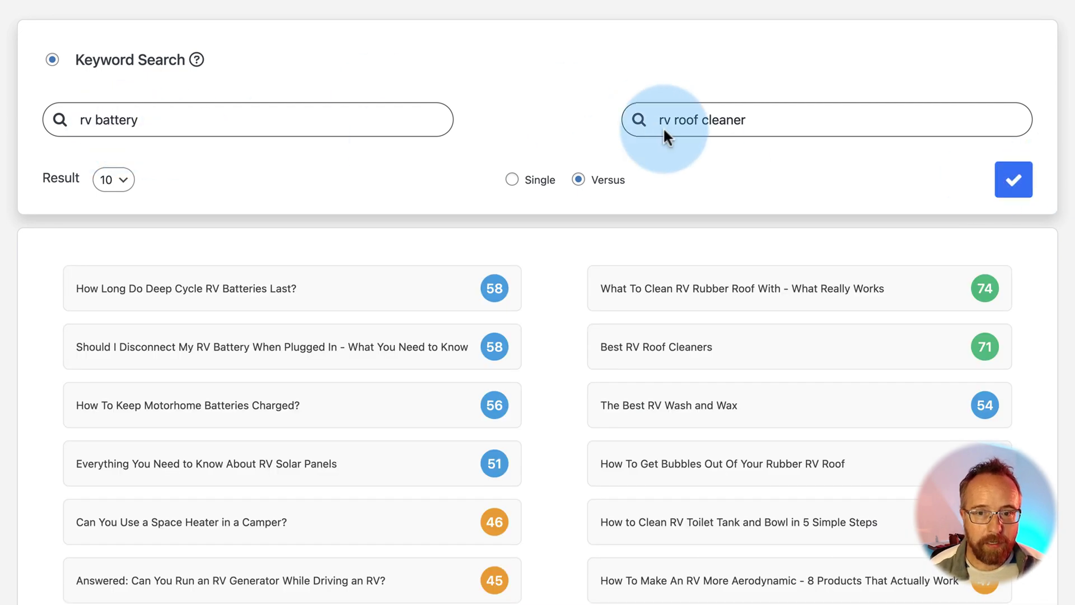
scroll(548, 134, down, 3)
scroll(551, 136, down, 3)
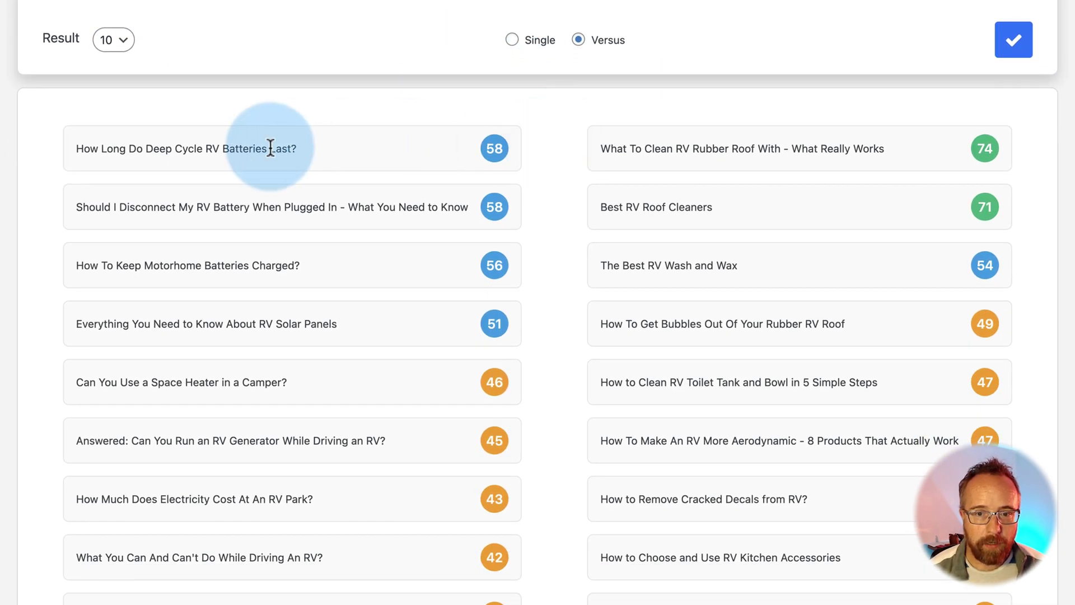
scroll(510, 190, up, 3)
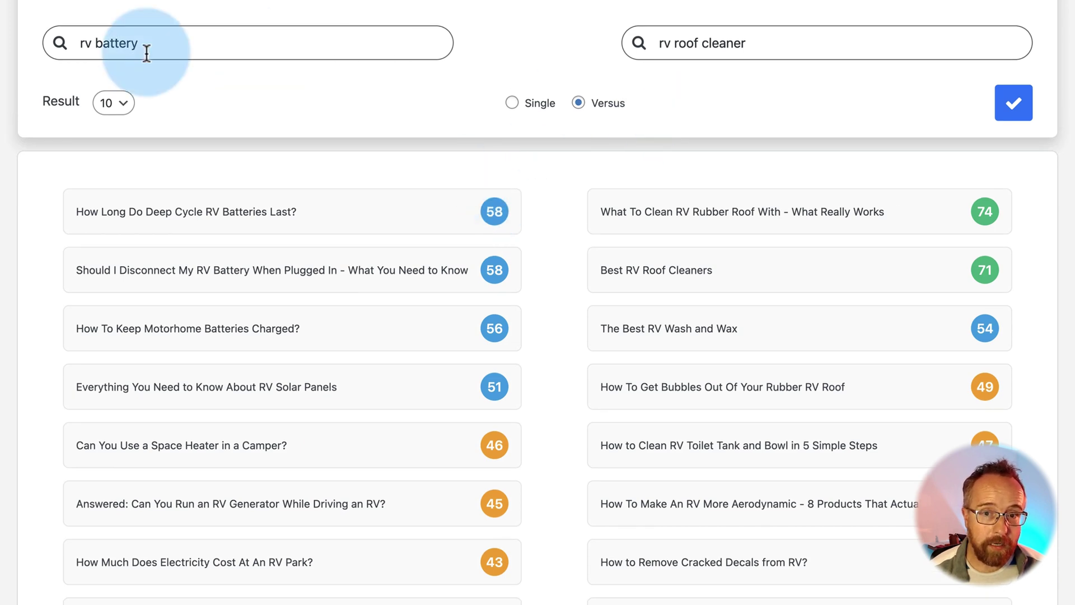
Replace 'roof cleaner' with 'batteries' and compare 'rv battery' against 'rv batteries' scores.
drag(675, 43, 741, 49)
text(bat)
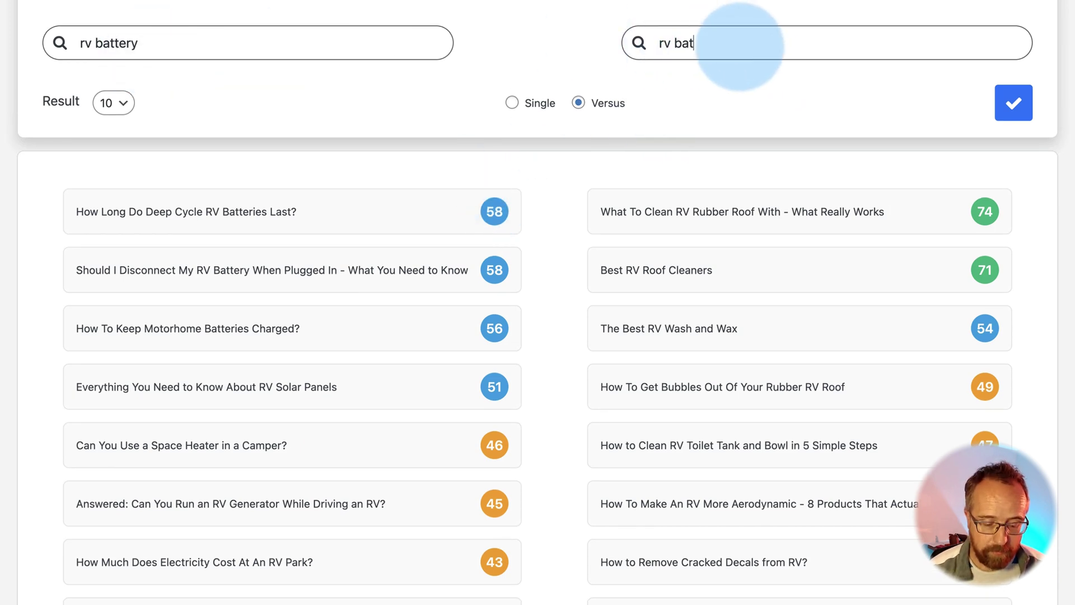
text(teries)
key(Return)
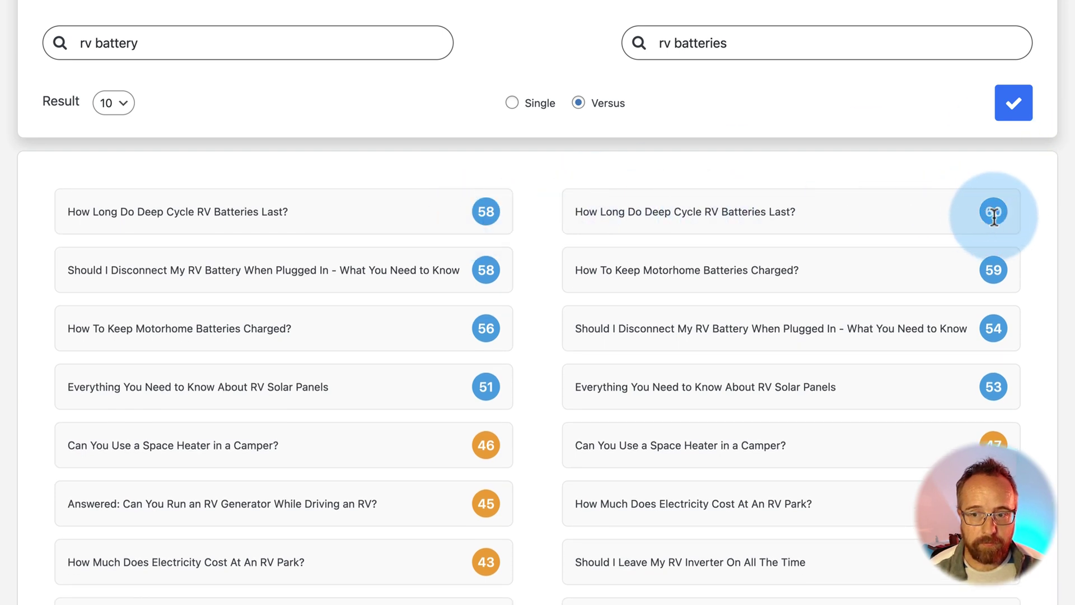
triple_click(220, 213)
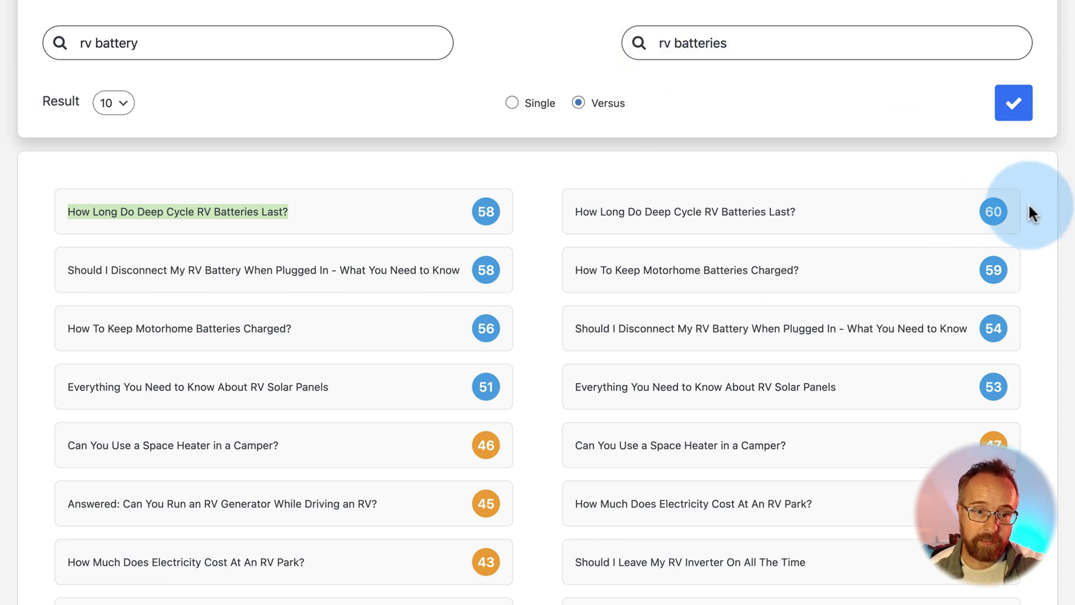
click(740, 213)
drag(740, 213, 713, 216)
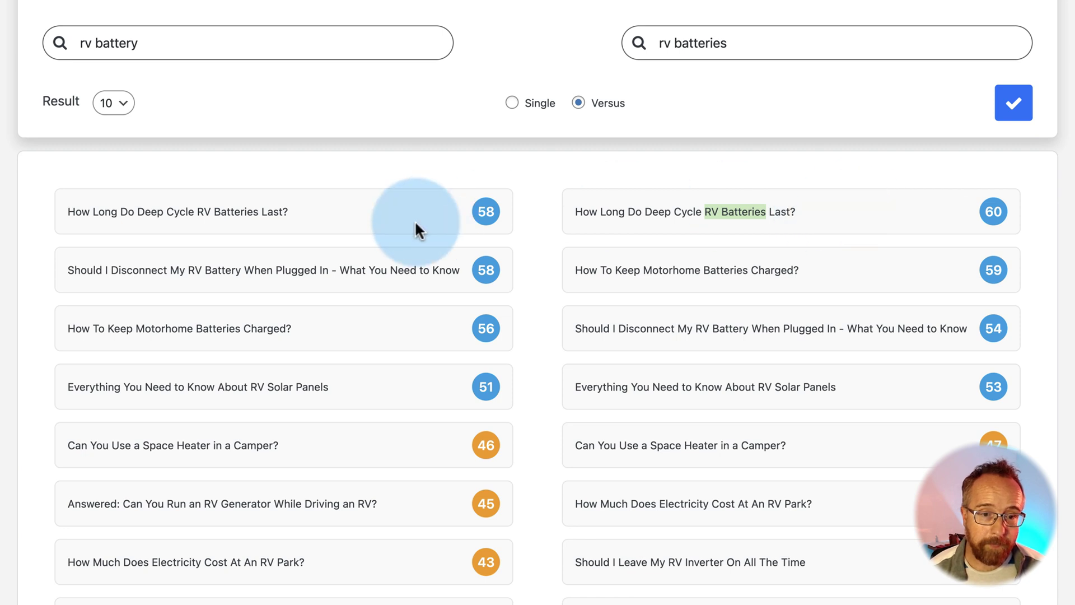
scroll(414, 230, down, 2)
scroll(3, 339, down, 2)
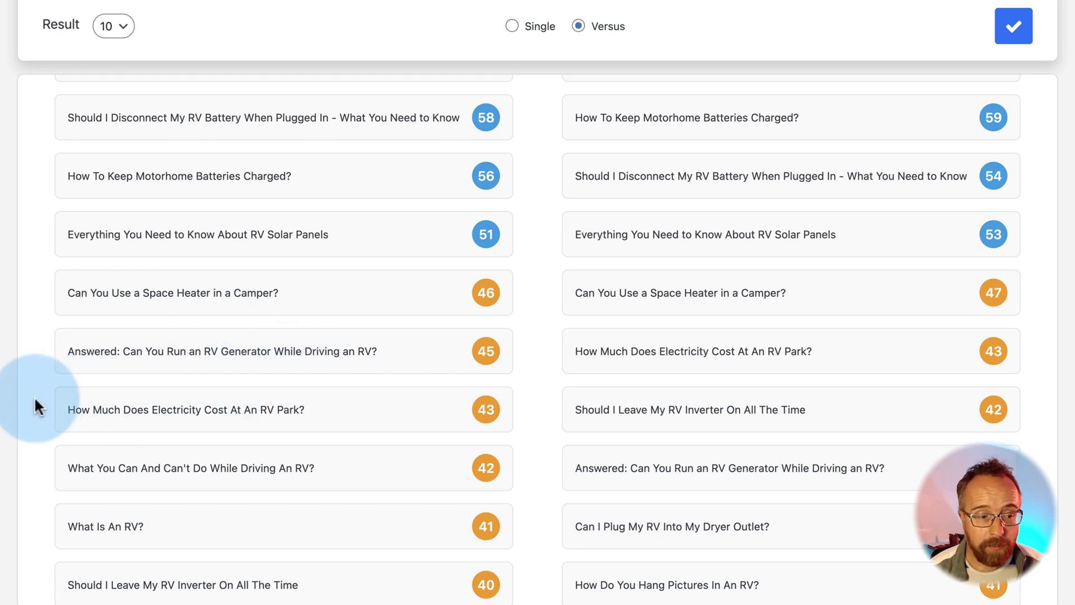
scroll(1, 463, up, 3)
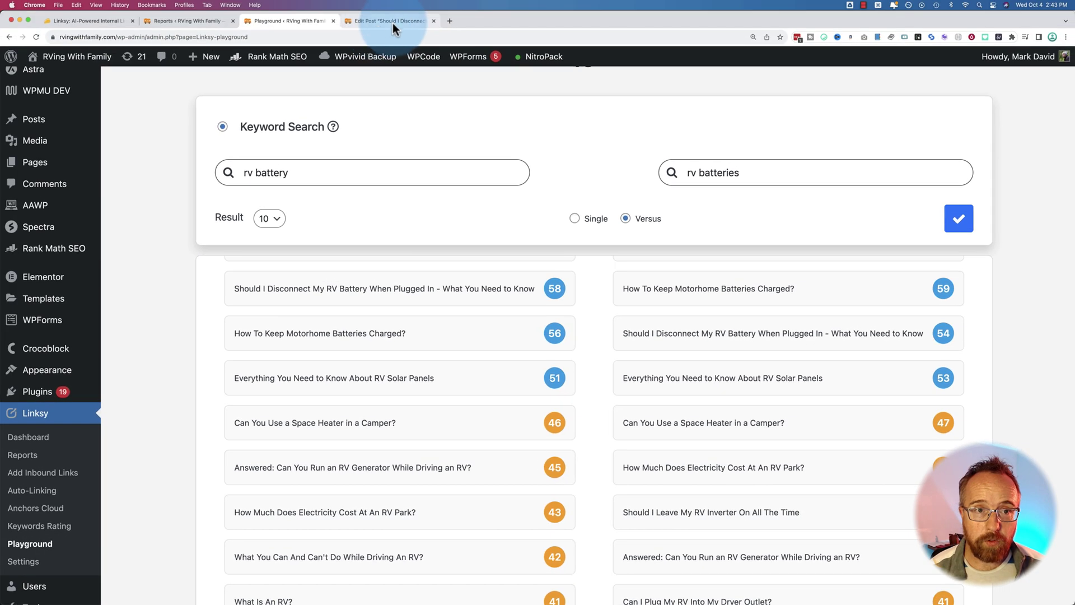
Return to editing the RV battery post and bring up the Linksy panel in the Post sidebar.
click(398, 21)
click(588, 314)
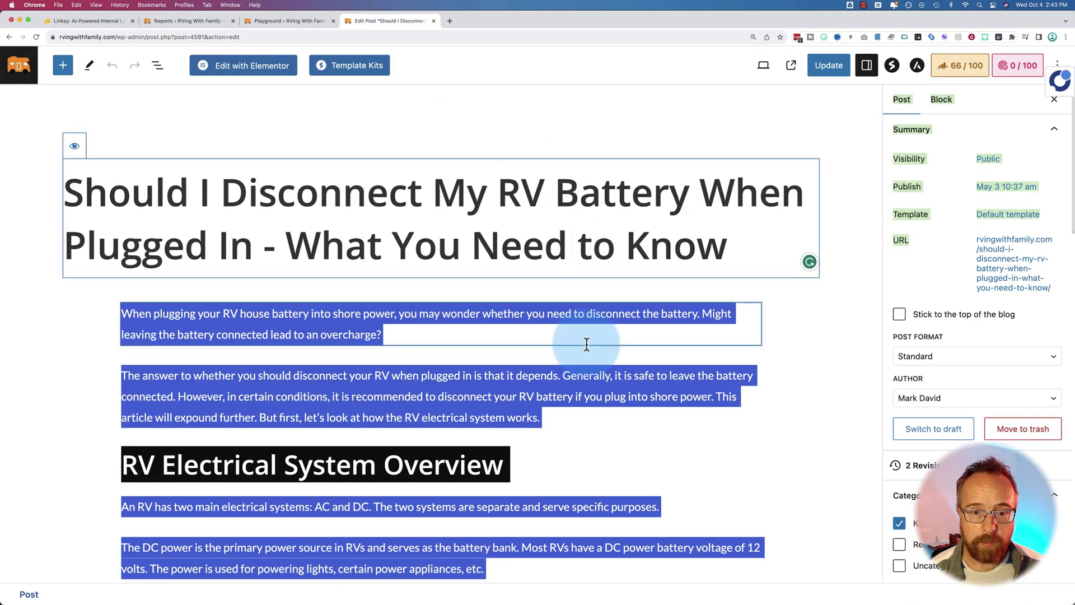
click(587, 374)
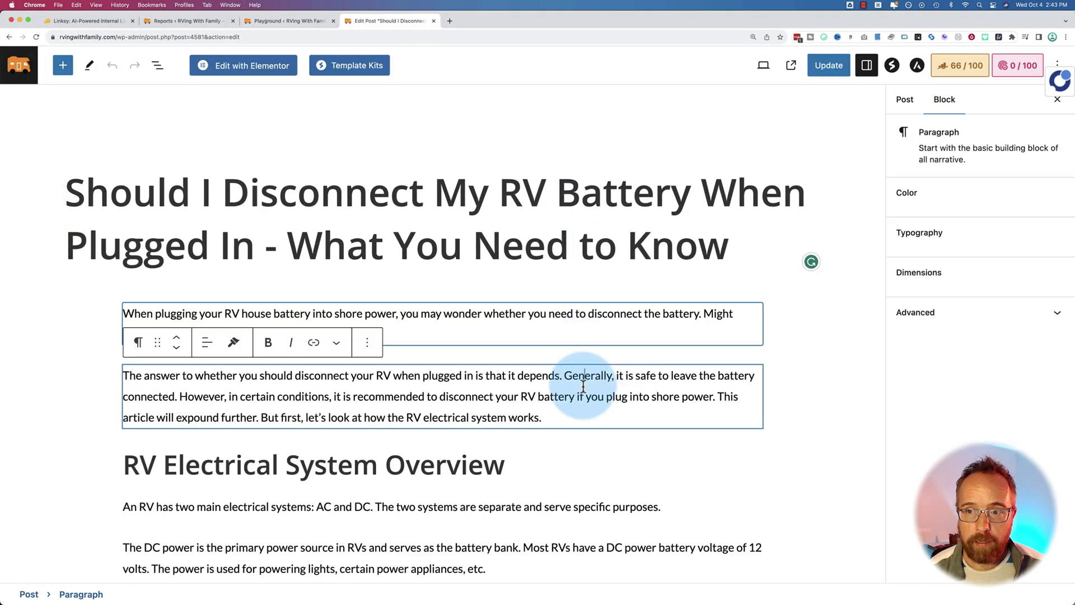
click(902, 101)
scroll(978, 325, down, 10)
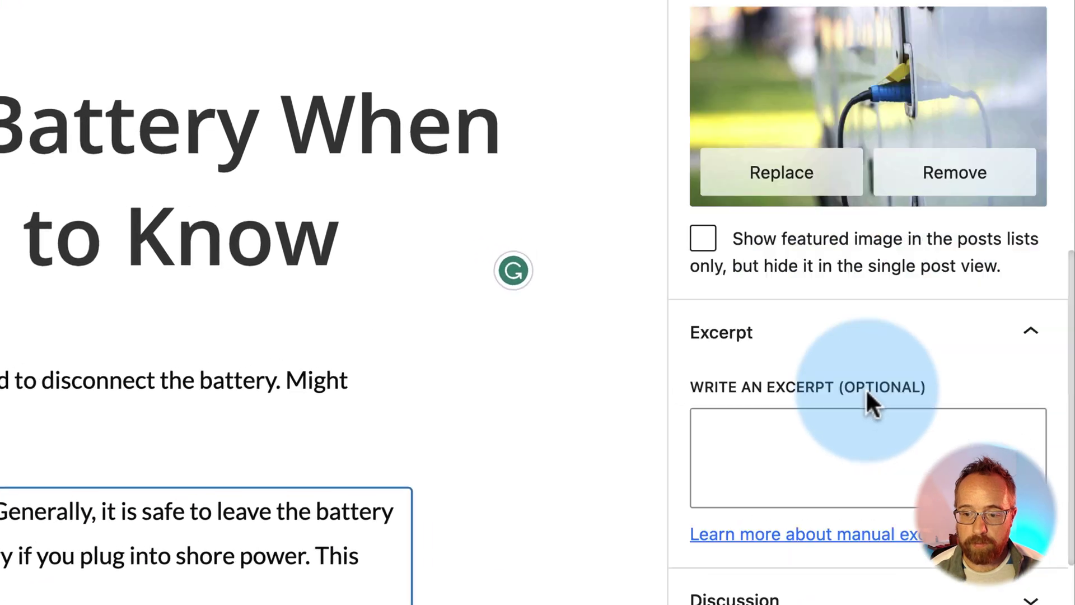
scroll(865, 393, down, 5)
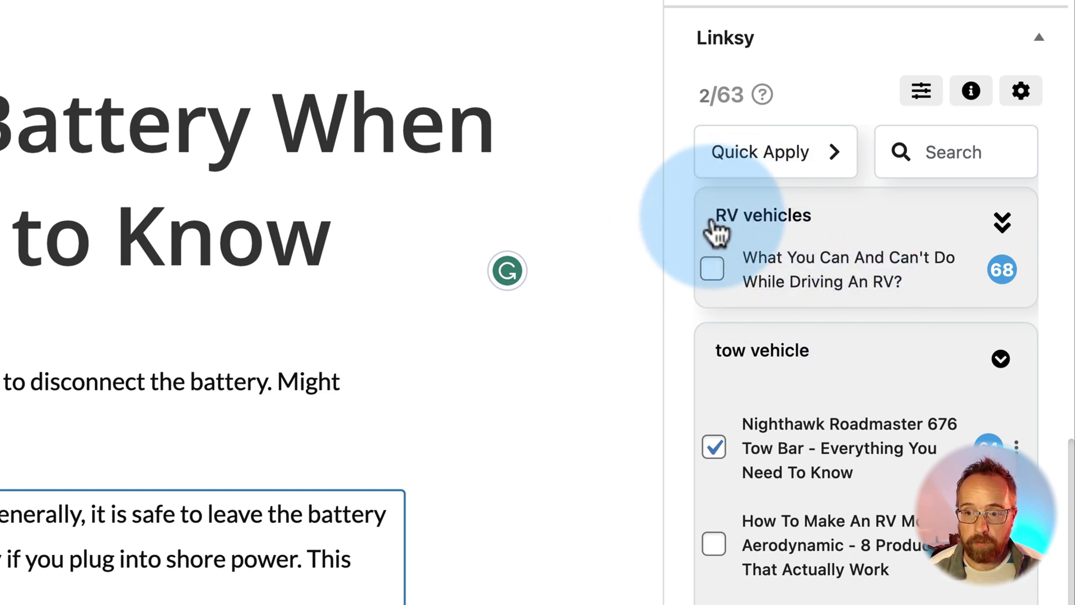
scroll(1008, 204, down, 2)
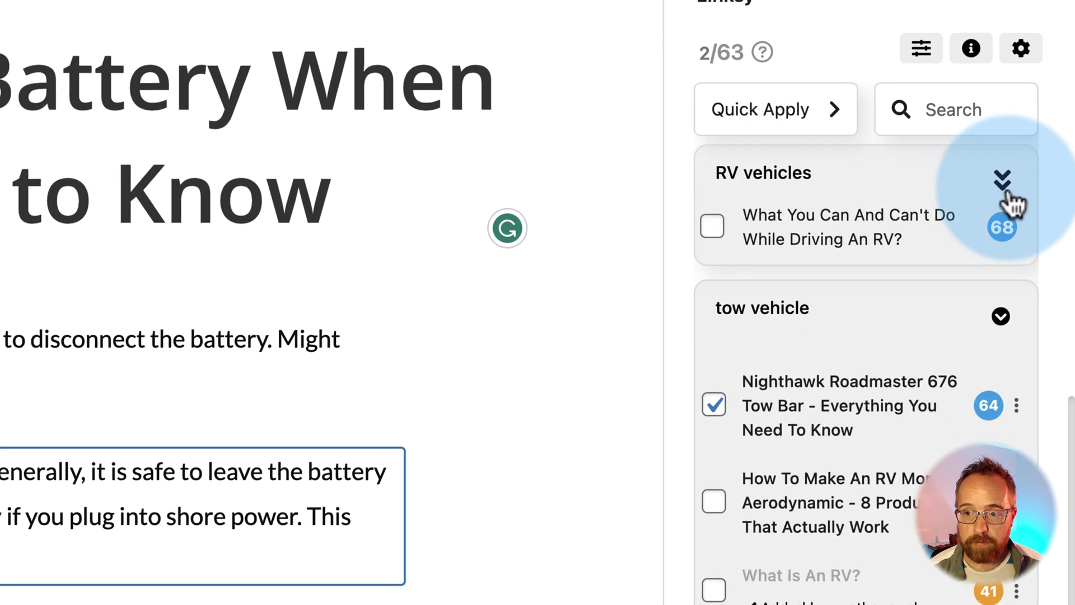
scroll(1008, 193, down, 3)
Point the 'RV vehicles' keyword to 'What You Can And Can't Do While Driving An RV?'.
click(1003, 182)
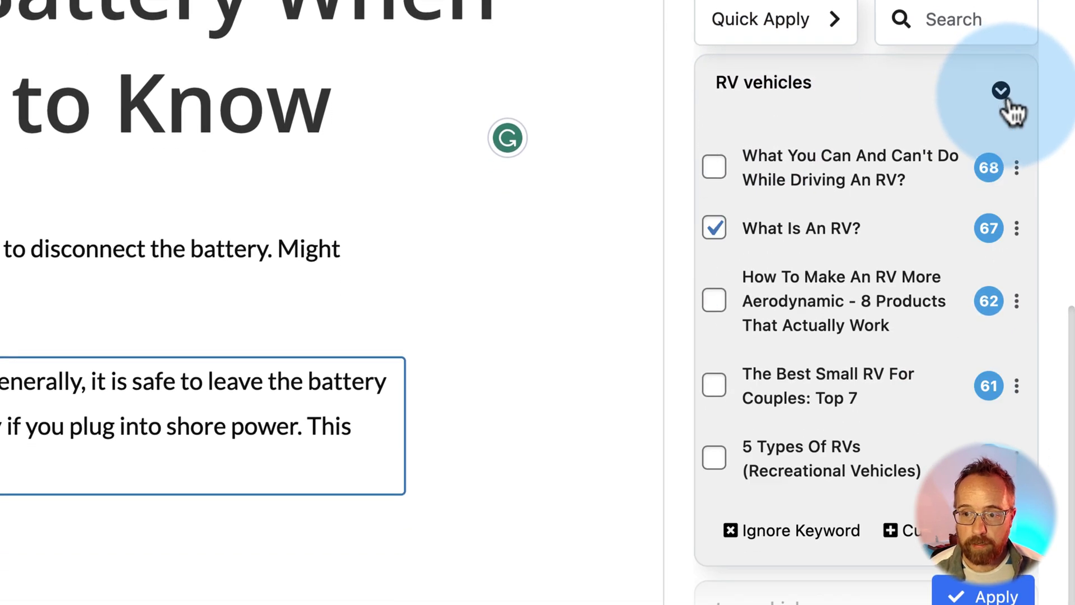
scroll(822, 125, down, 1)
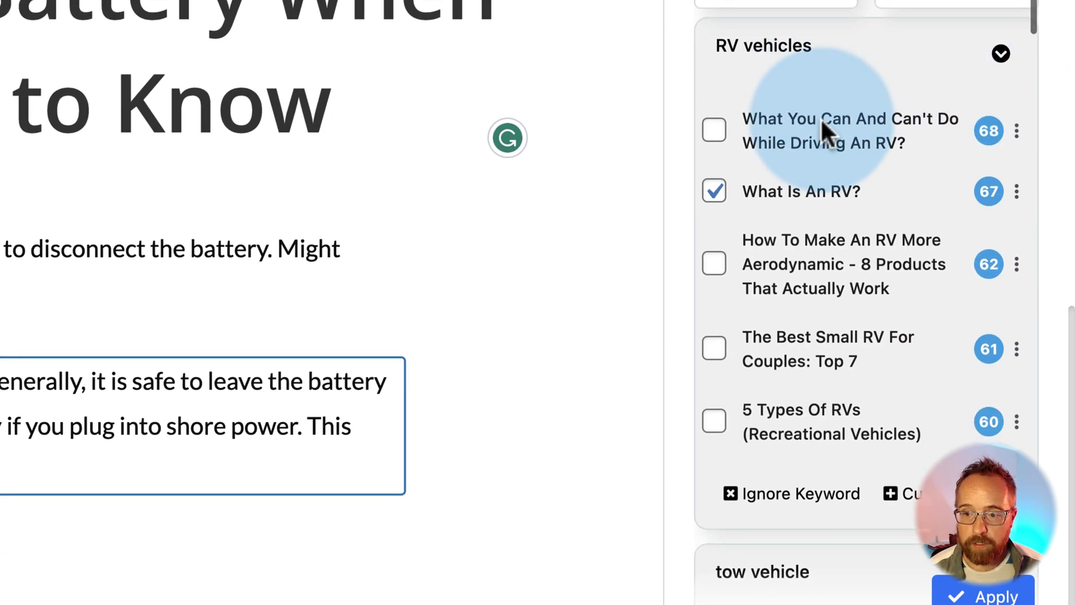
click(715, 190)
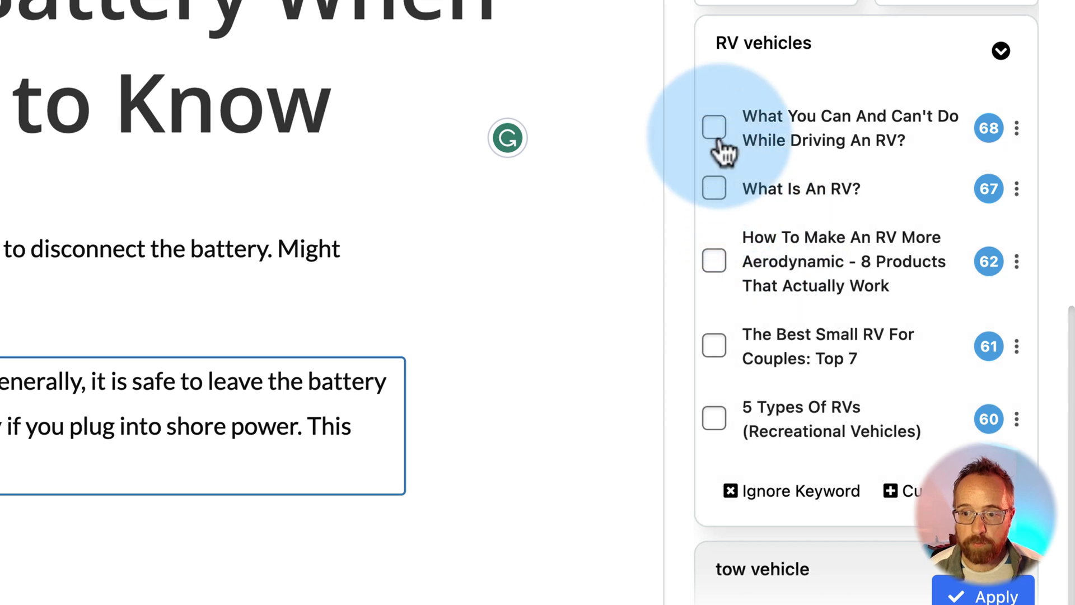
click(716, 137)
click(714, 259)
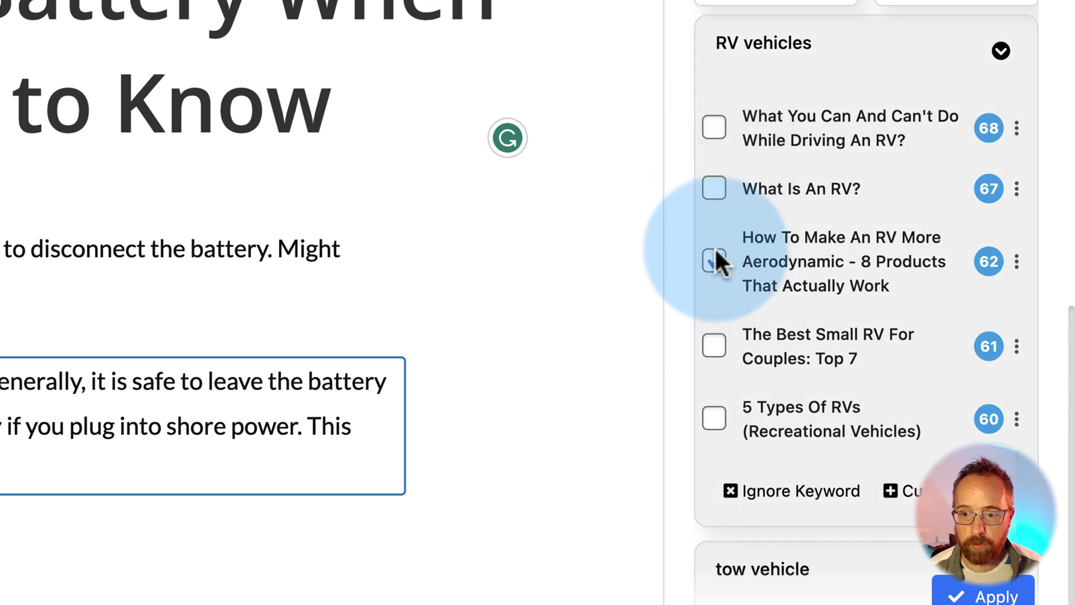
click(716, 134)
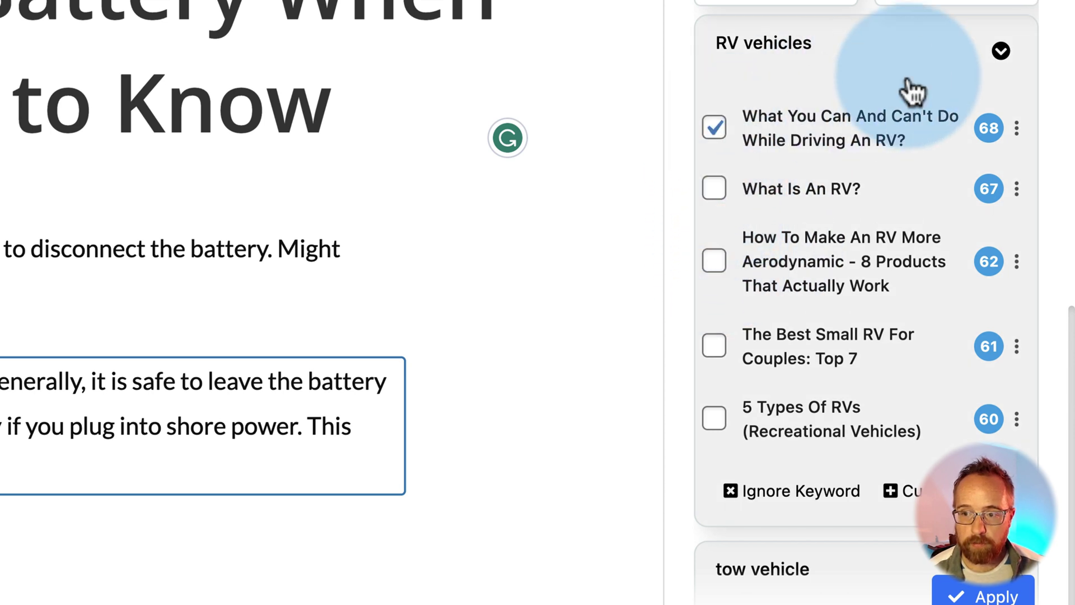
Show the 'RV vehicles' source sentence and select that phrase in the 'Some RV vehicles are designed' passage.
click(1000, 51)
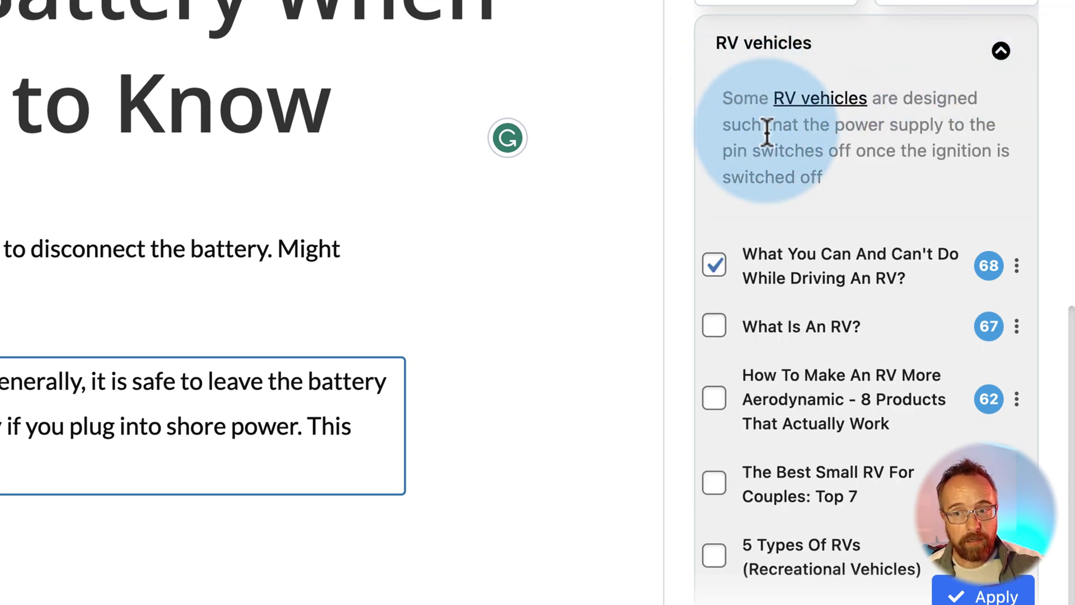
scroll(6, 336, down, 2)
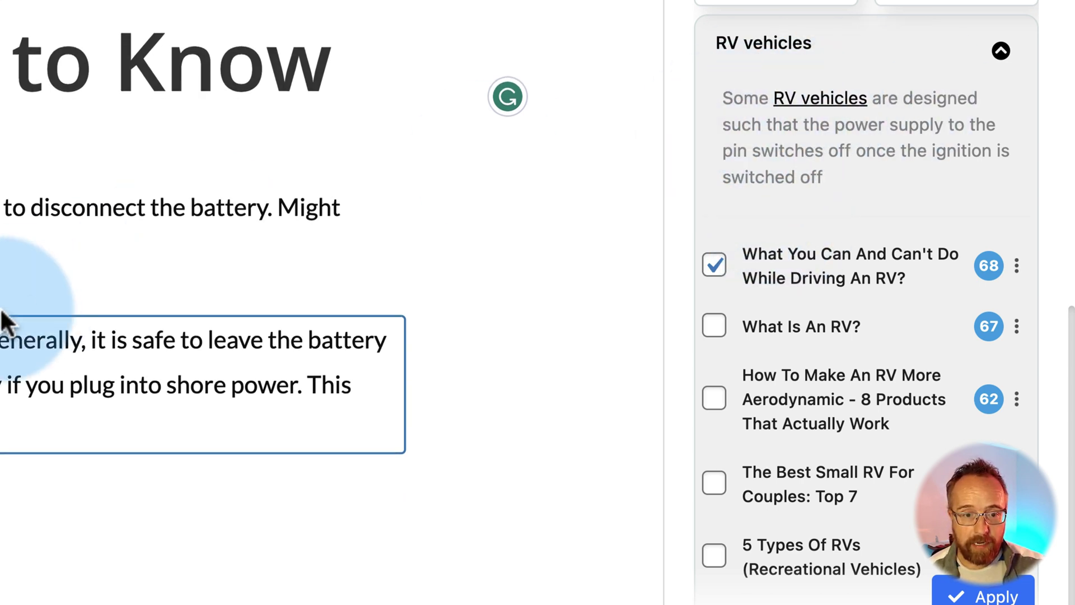
scroll(61, 385, down, 10)
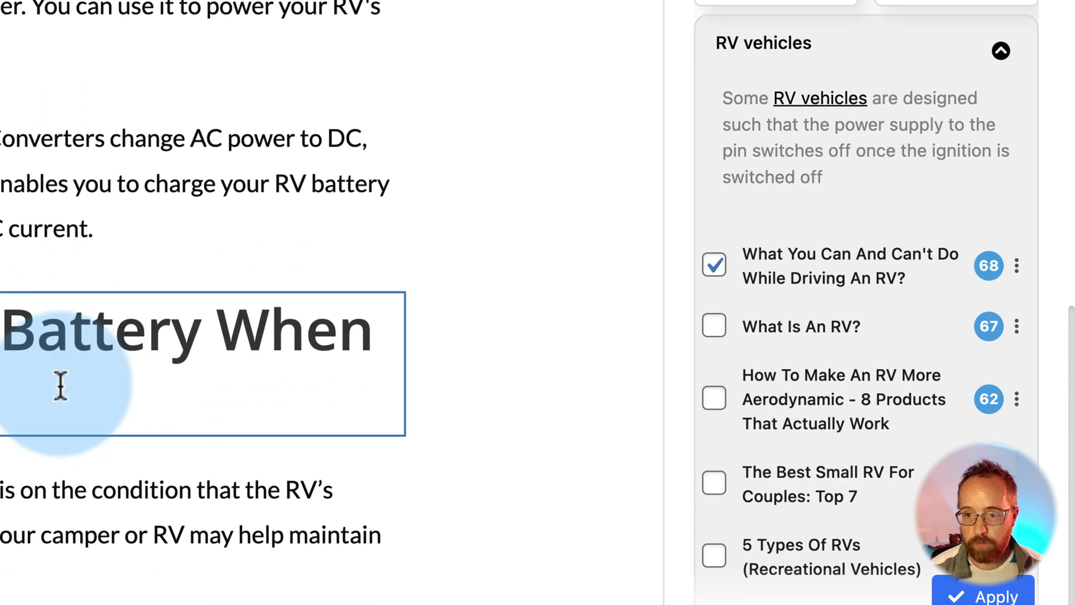
scroll(61, 385, down, 4)
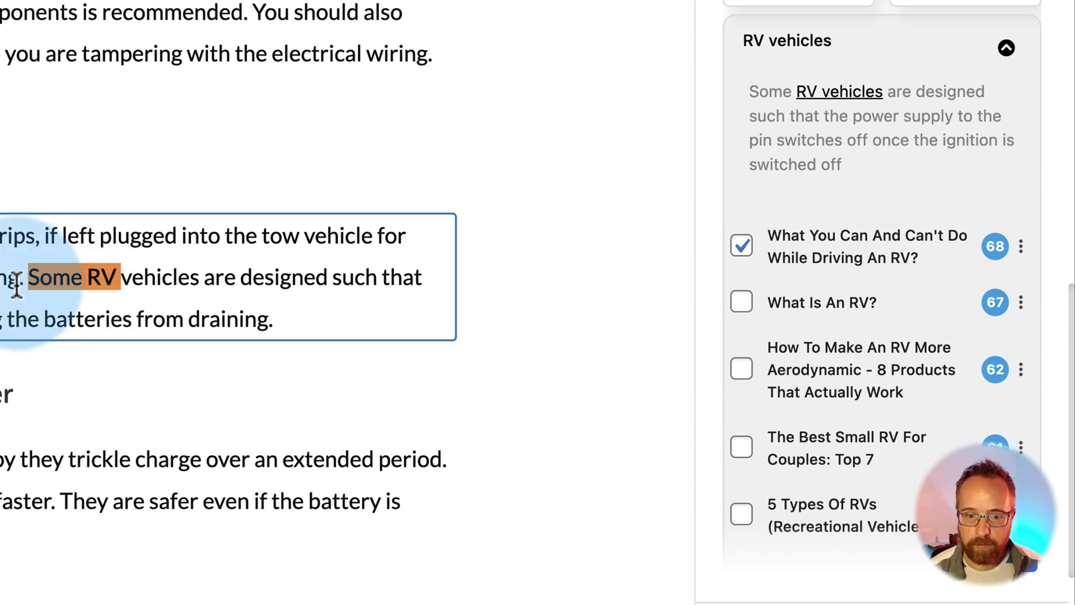
drag(89, 277, 198, 277)
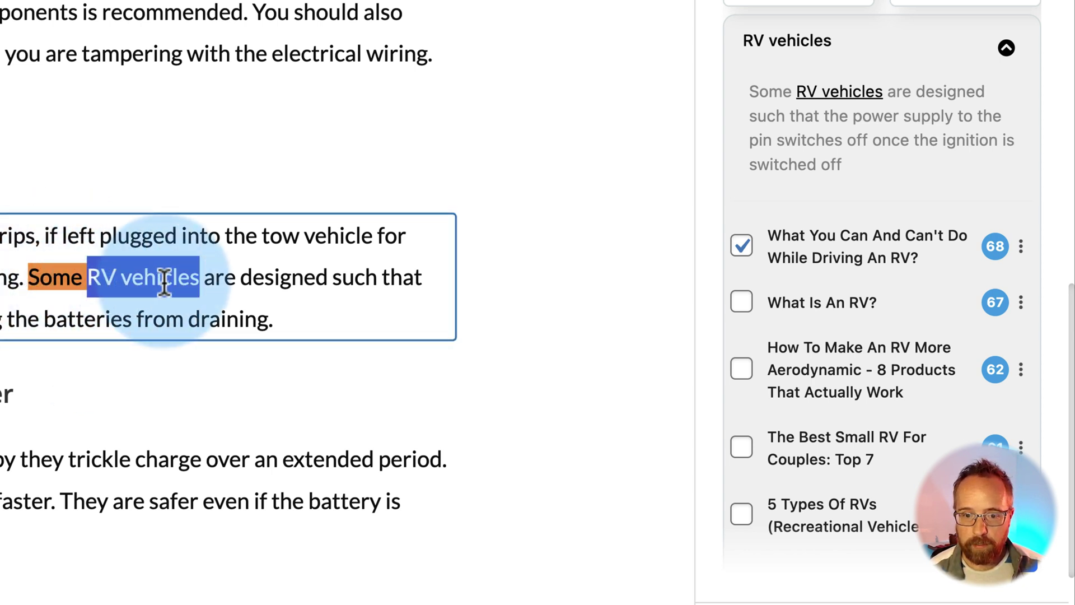
scroll(829, 259, down, 3)
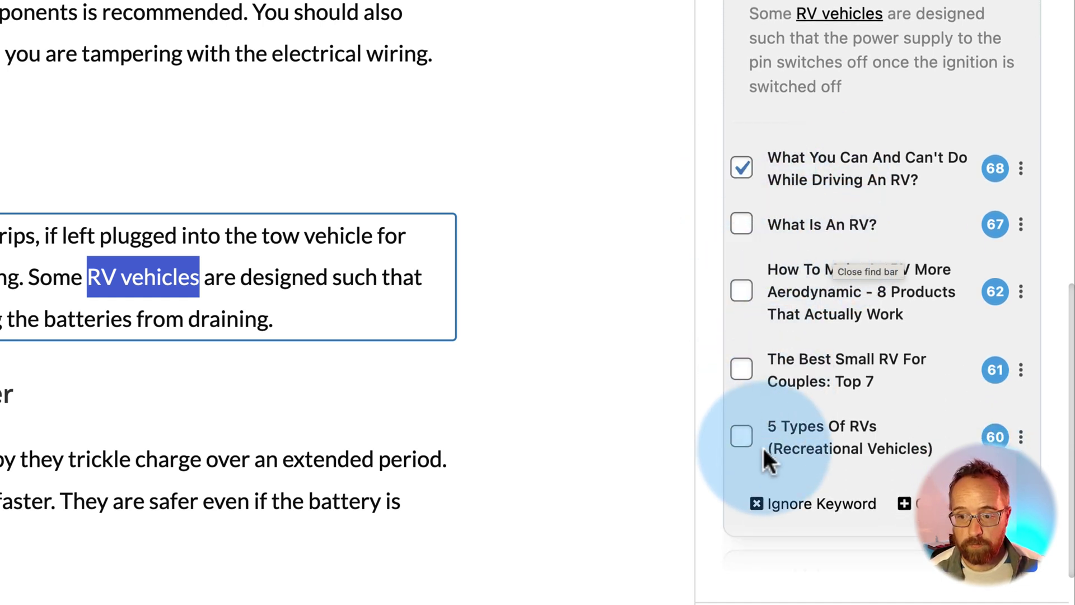
scroll(751, 243, down, 5)
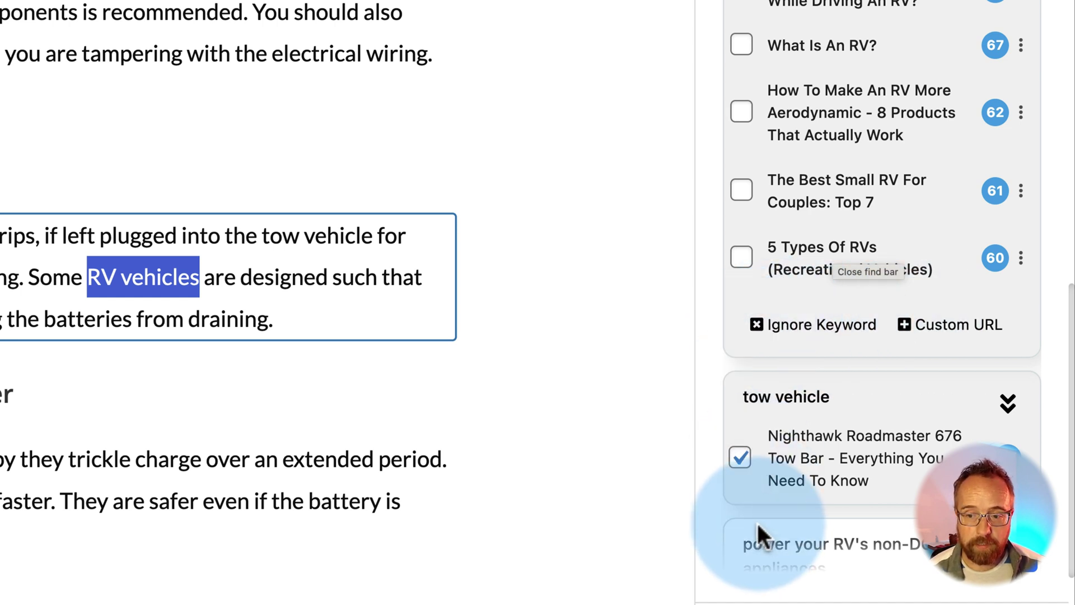
Scroll through the inbound-link suggestions for the RV toilet tank cleaning post.
scroll(727, 330, up, 8)
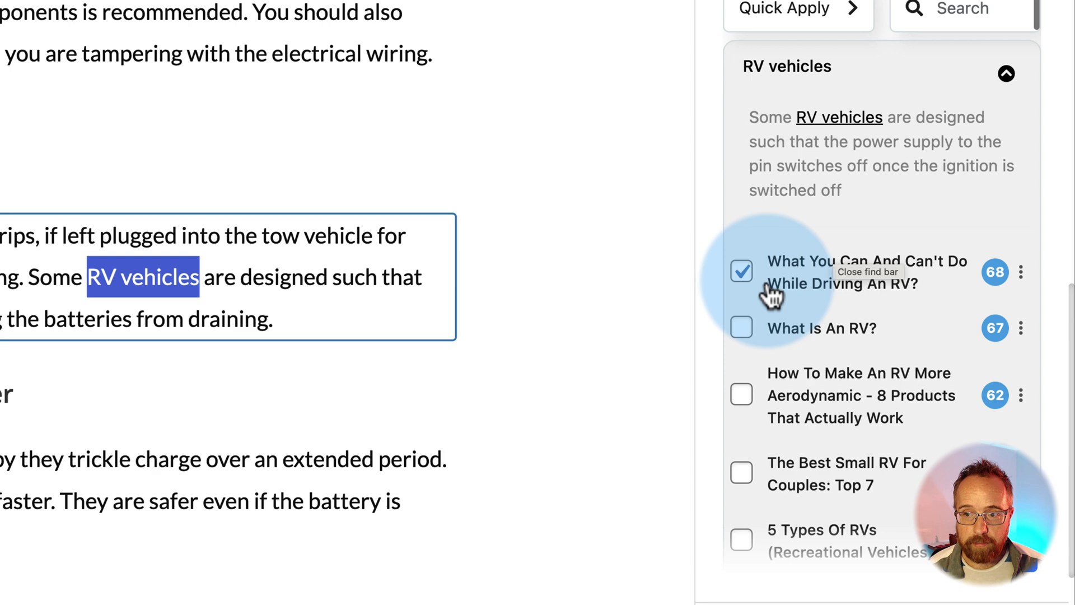
scroll(784, 182, down, 15)
scroll(784, 185, down, 10)
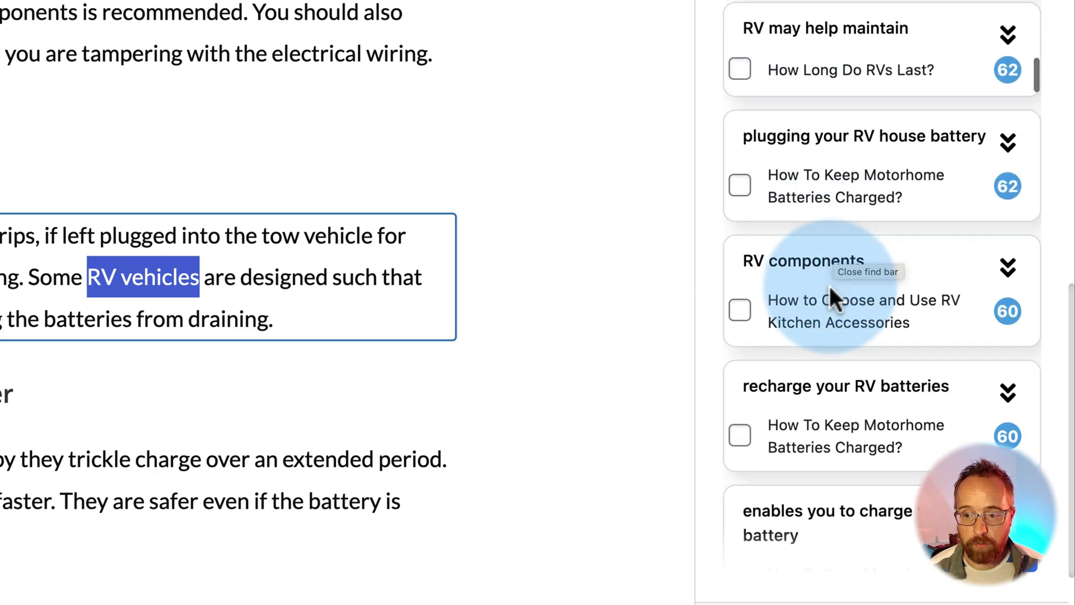
scroll(834, 303, down, 10)
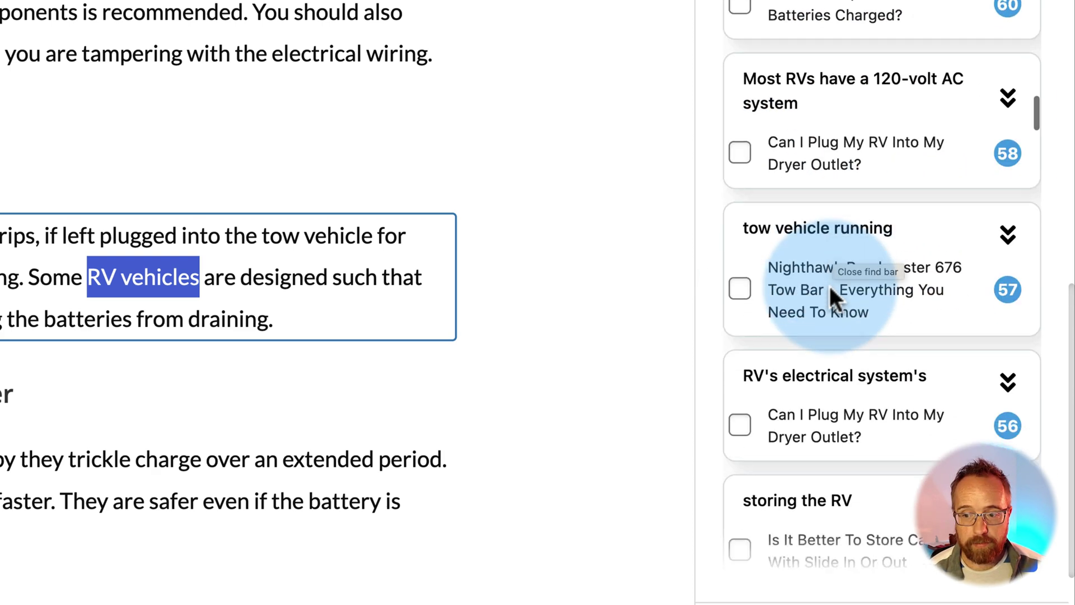
scroll(832, 291, down, 6)
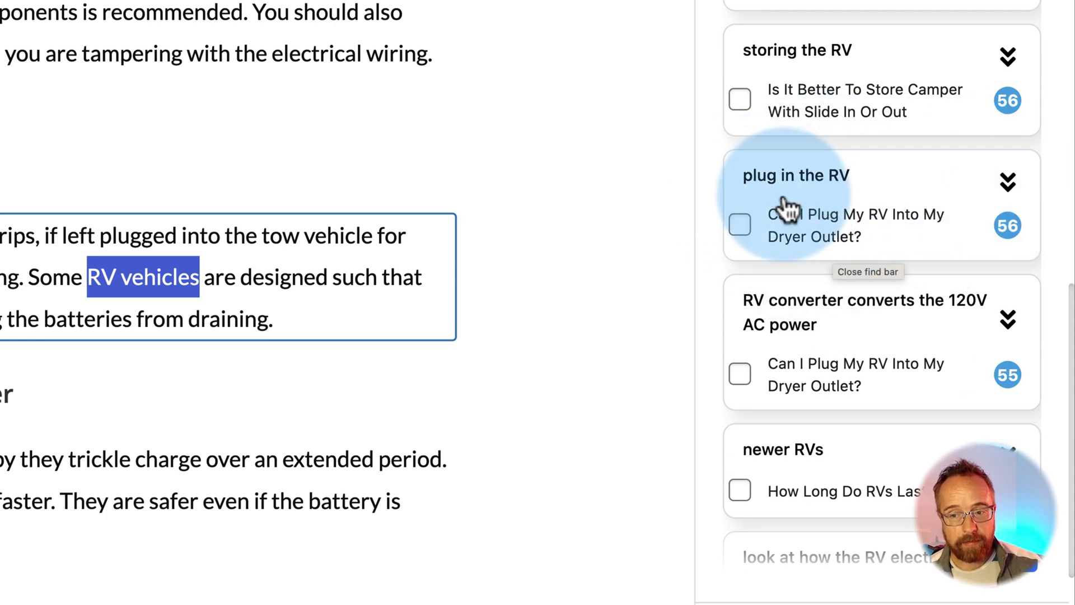
scroll(800, 224, down, 5)
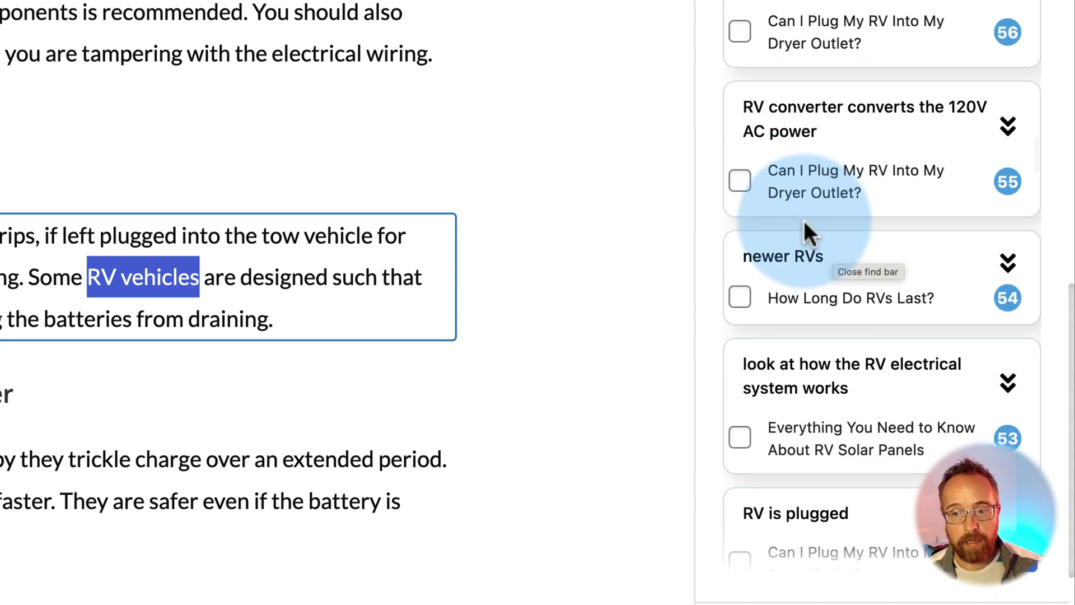
scroll(804, 223, down, 1)
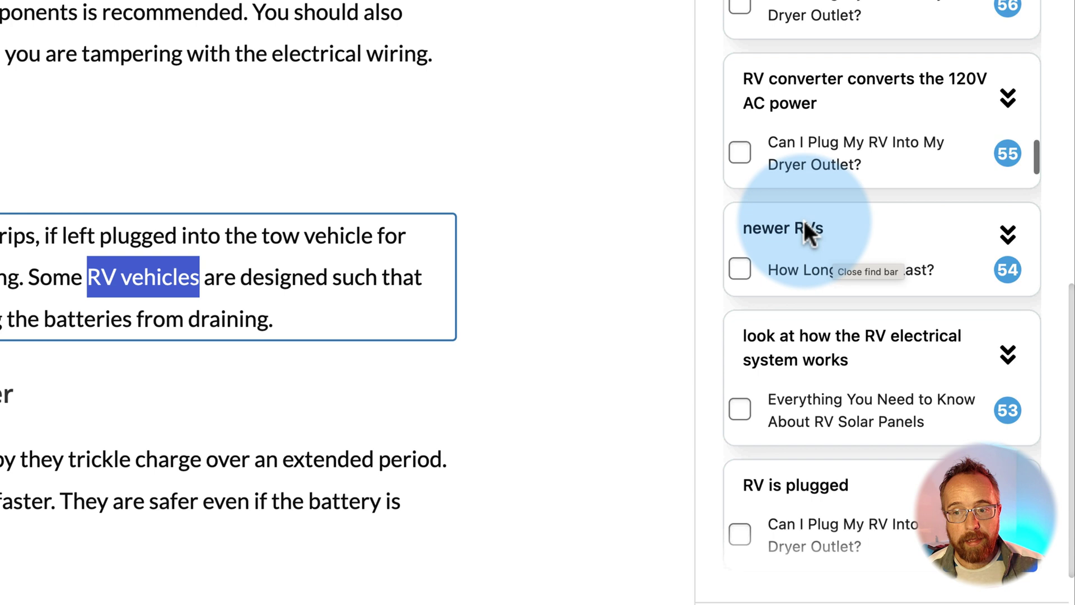
scroll(804, 225, down, 1)
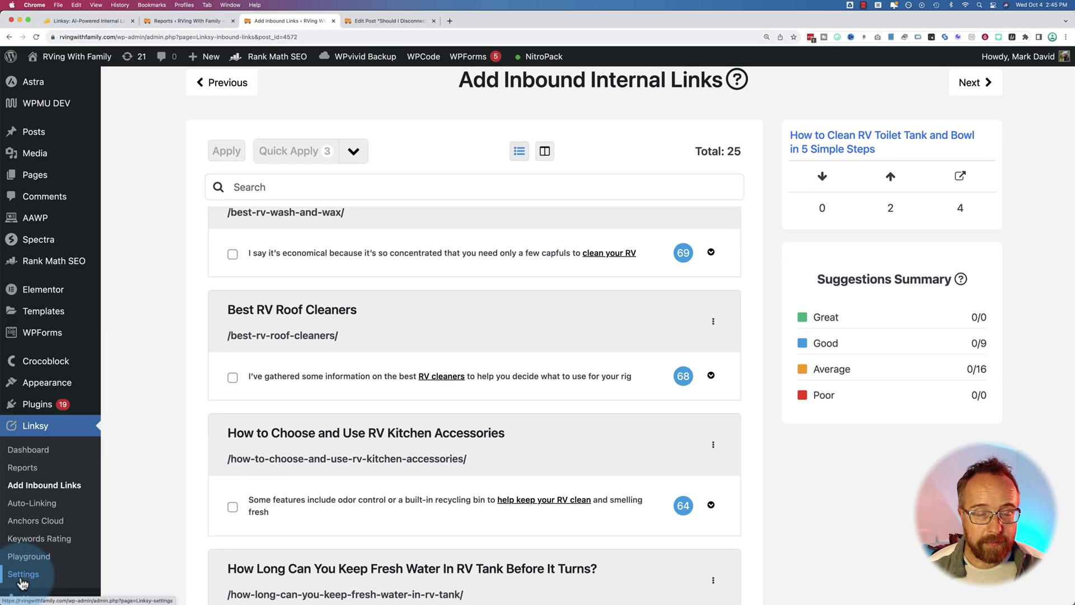
In Linksy Settings, narrow Post Types to Sync to 'post' only by unchecking 'page'.
click(22, 582)
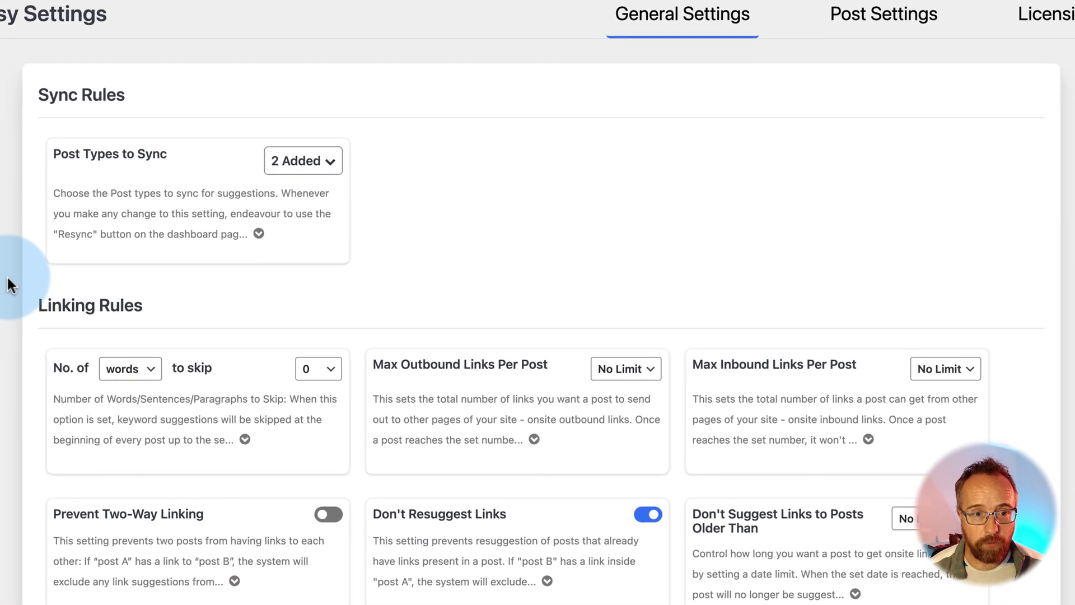
scroll(141, 212, down, 5)
scroll(16, 163, down, 2)
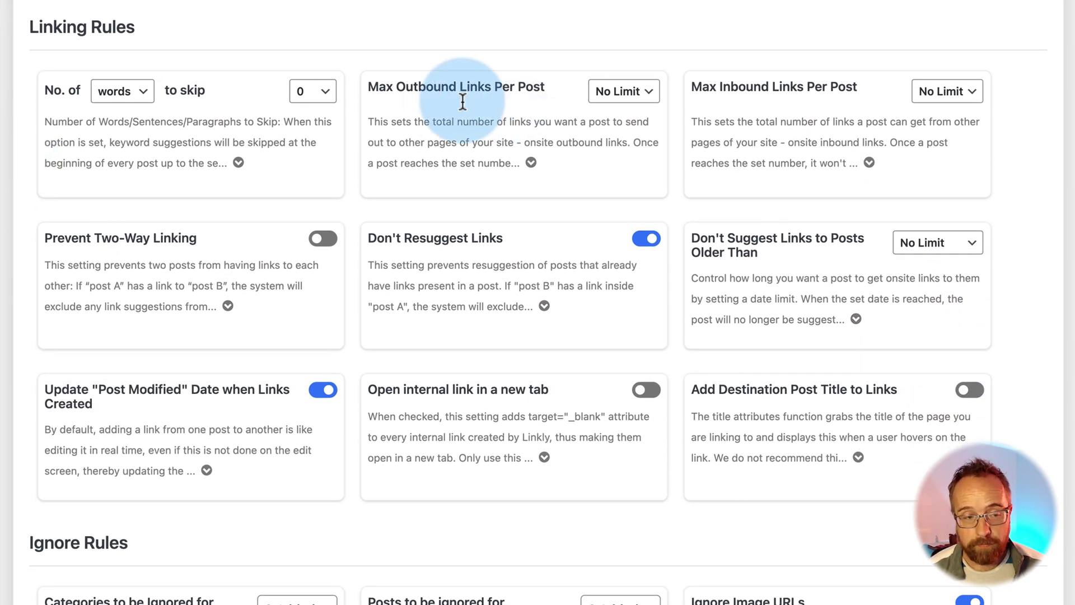
scroll(18, 166, up, 2)
scroll(18, 166, up, 1)
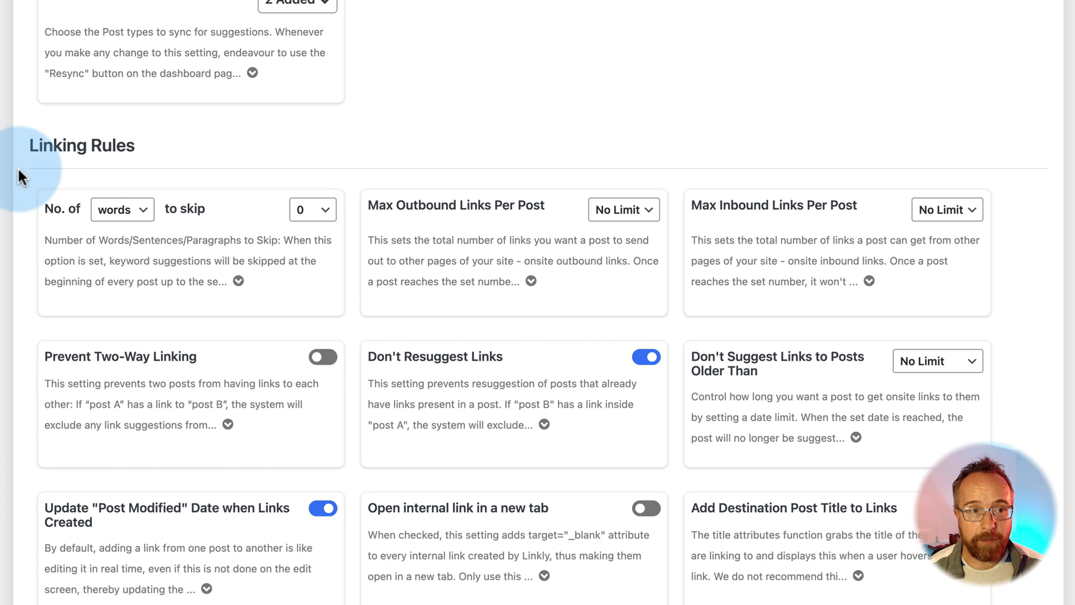
scroll(18, 166, up, 1)
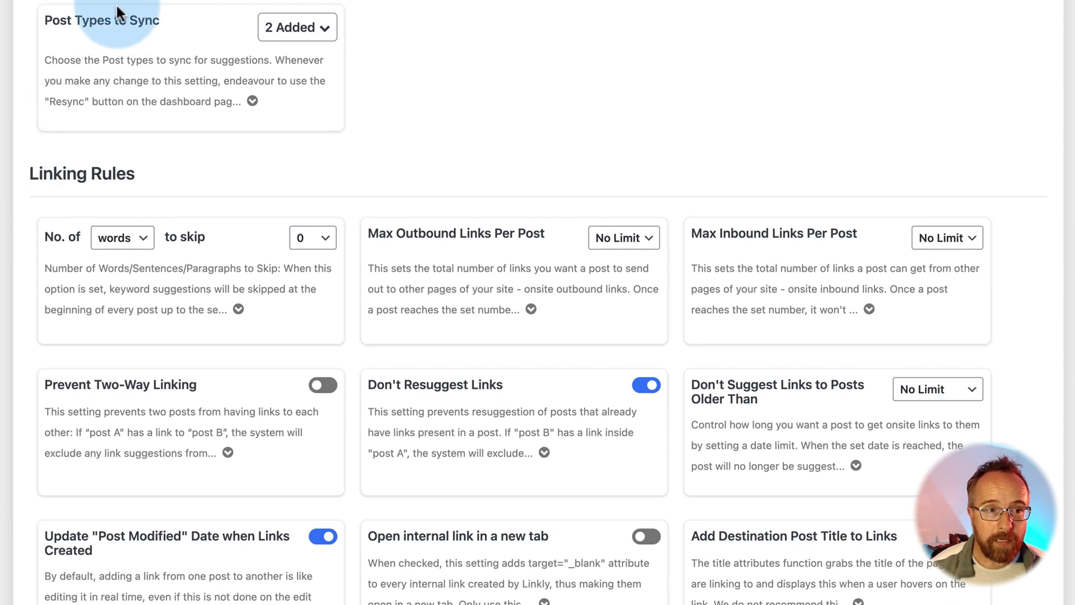
click(306, 31)
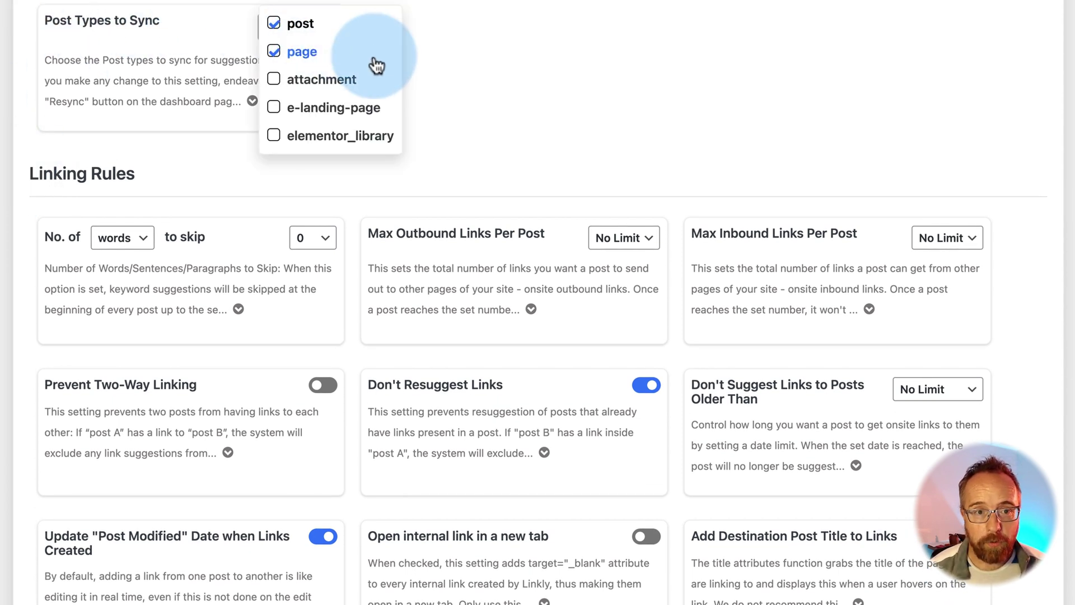
click(273, 54)
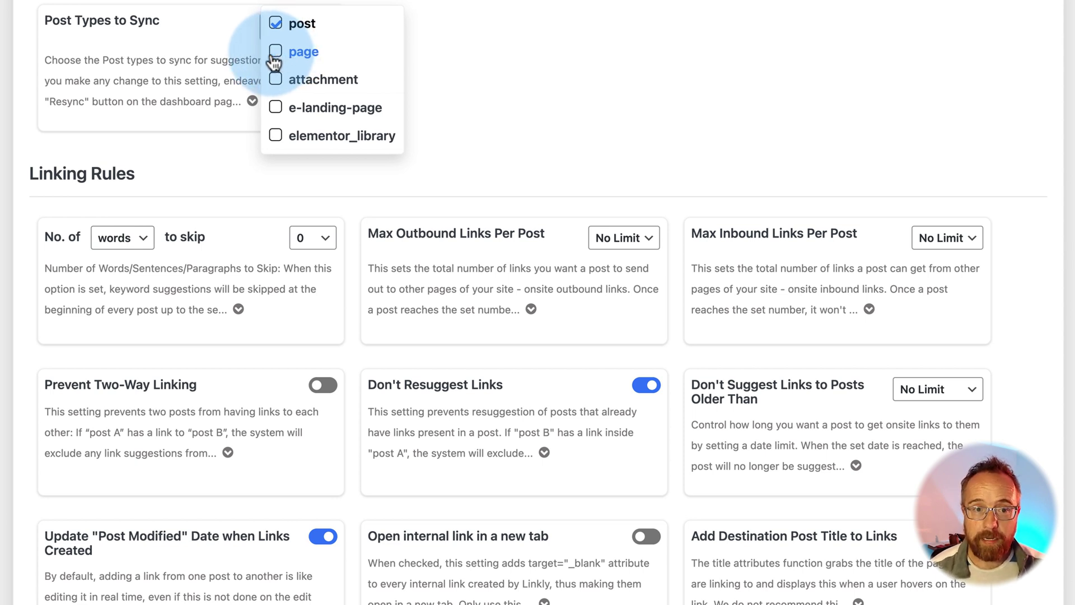
click(504, 44)
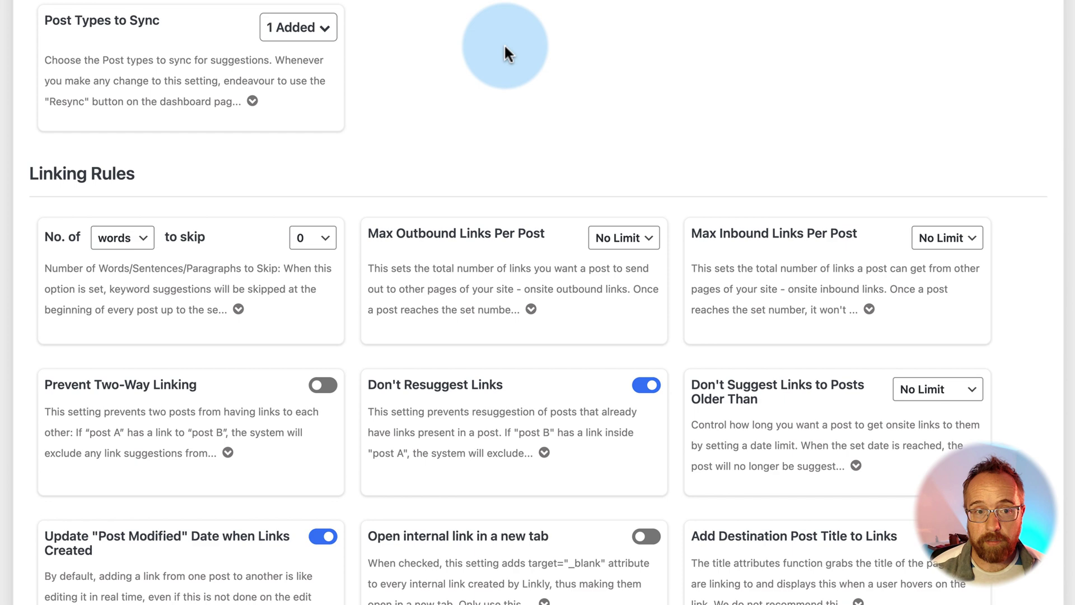
click(282, 27)
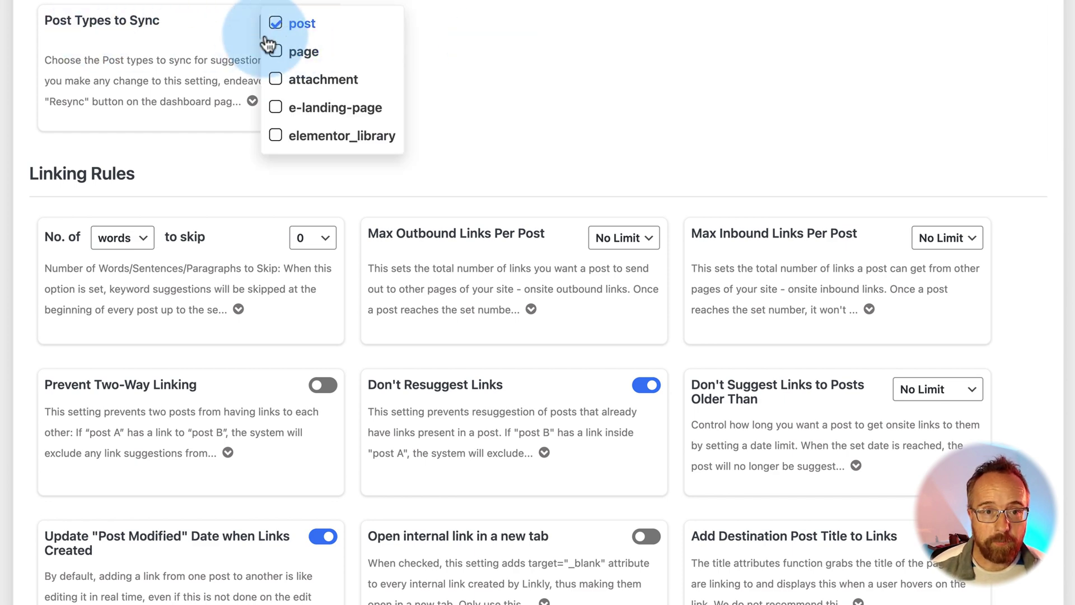
Set 'No. of words to skip' to 100.
scroll(467, 76, down, 3)
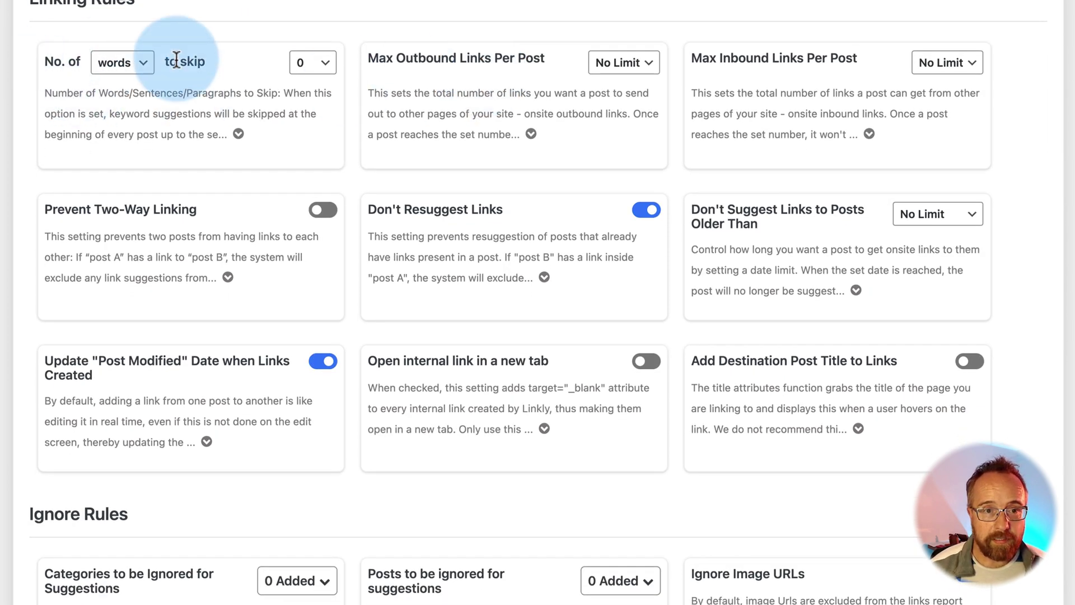
click(316, 63)
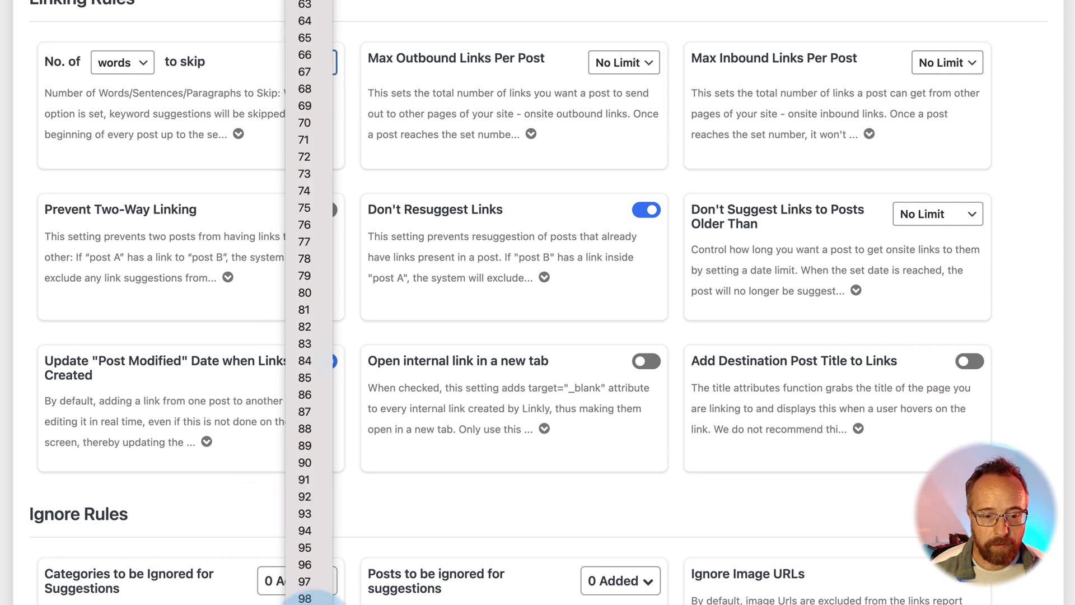
click(305, 597)
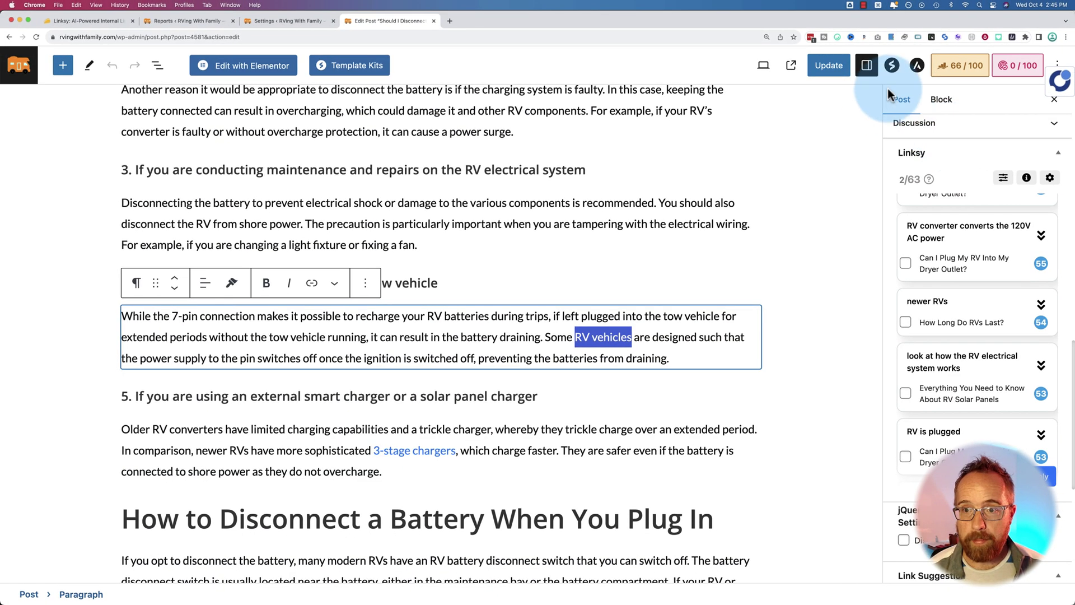
Open the live site's Knowledge category page in a new tab, then return to Linksy settings.
click(791, 65)
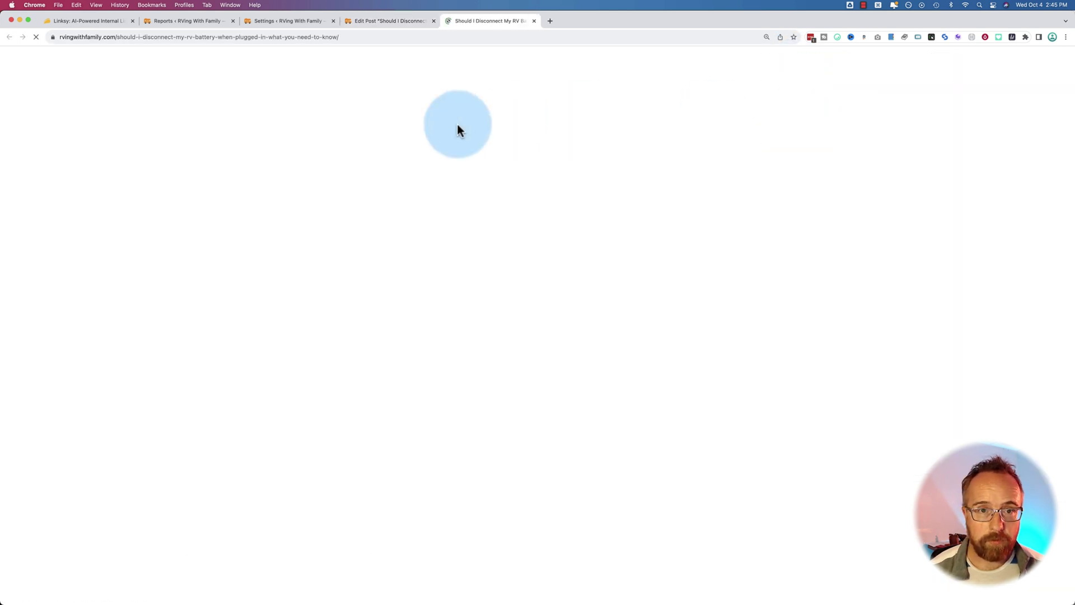
scroll(144, 295, down, 5)
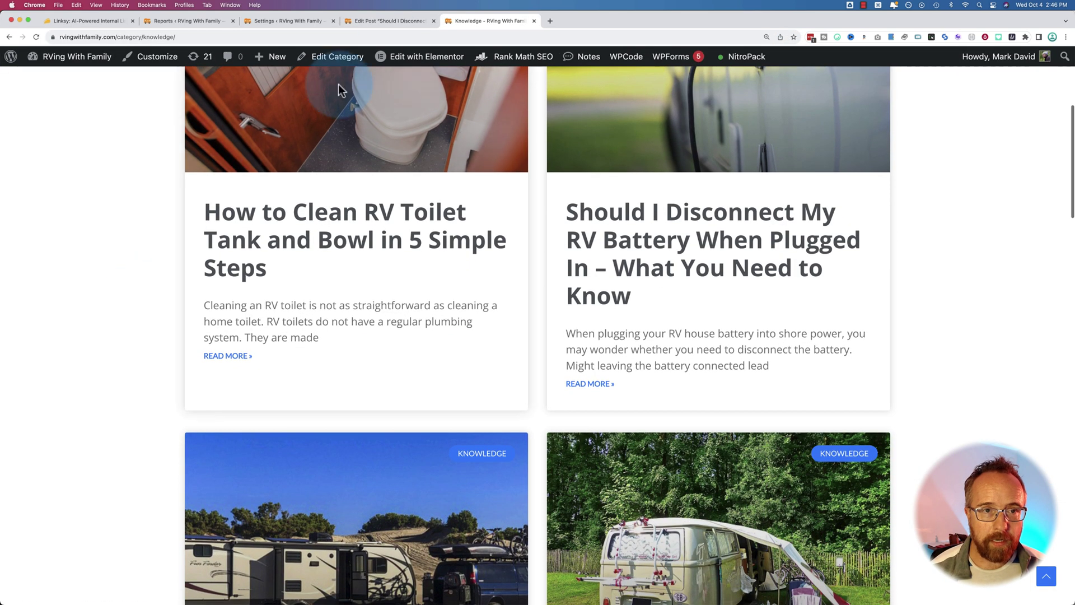
click(263, 20)
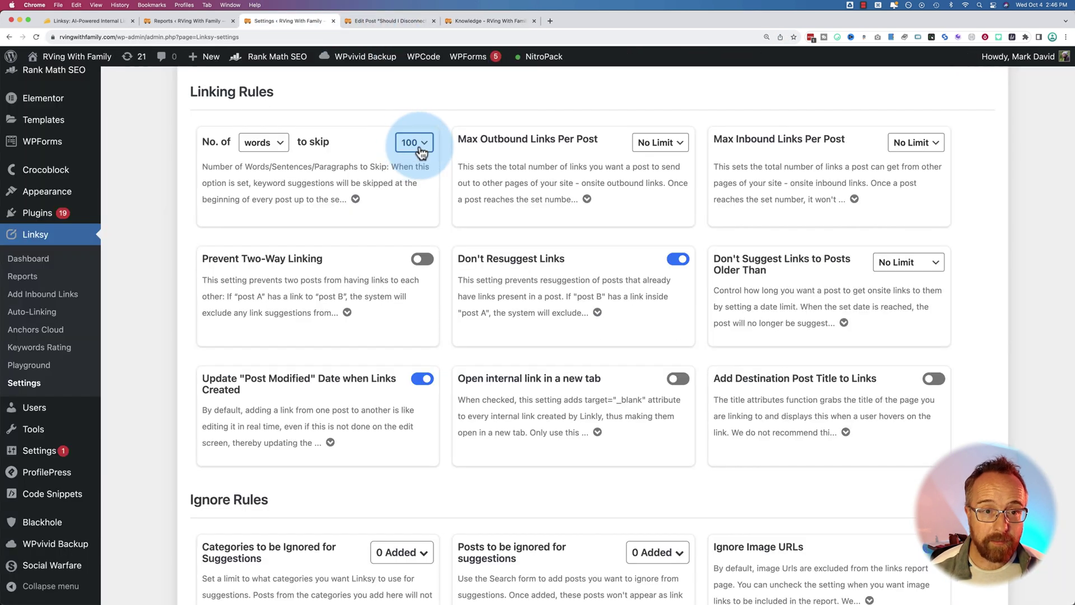
click(472, 21)
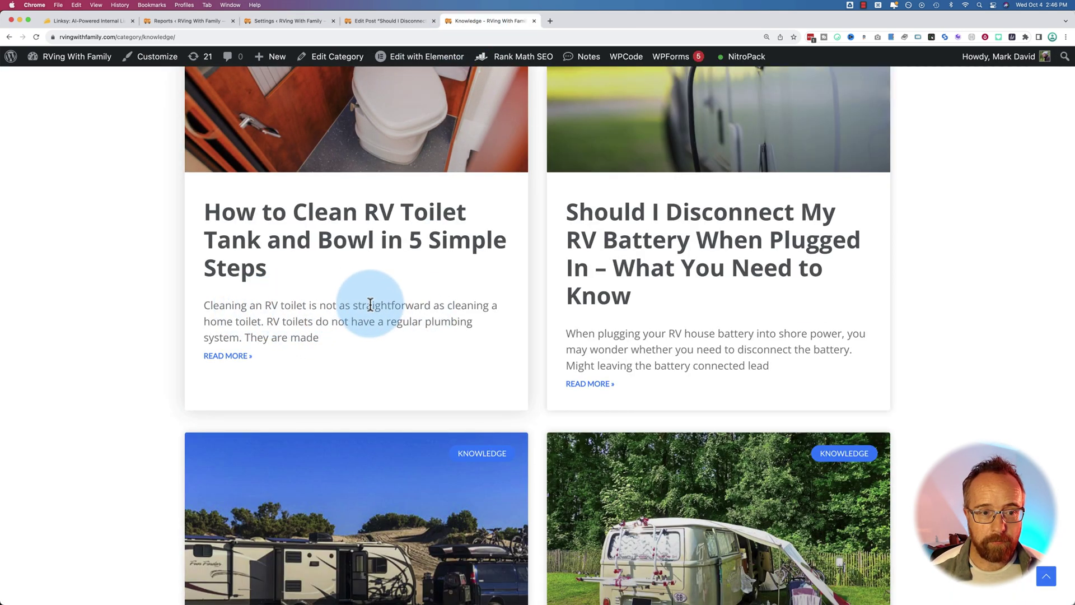
drag(266, 305, 306, 307)
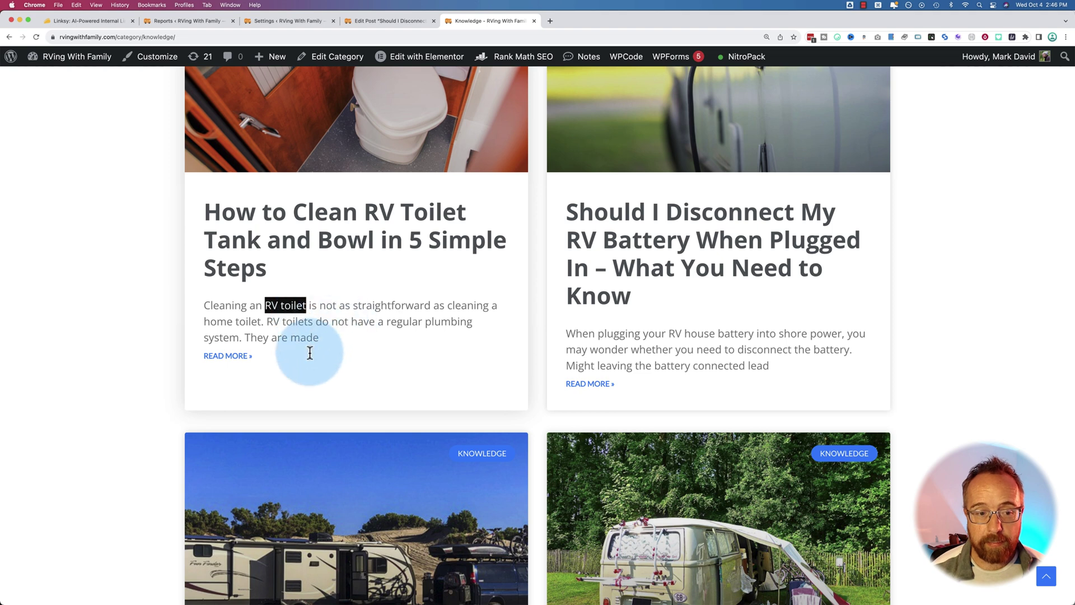
key(super+3)
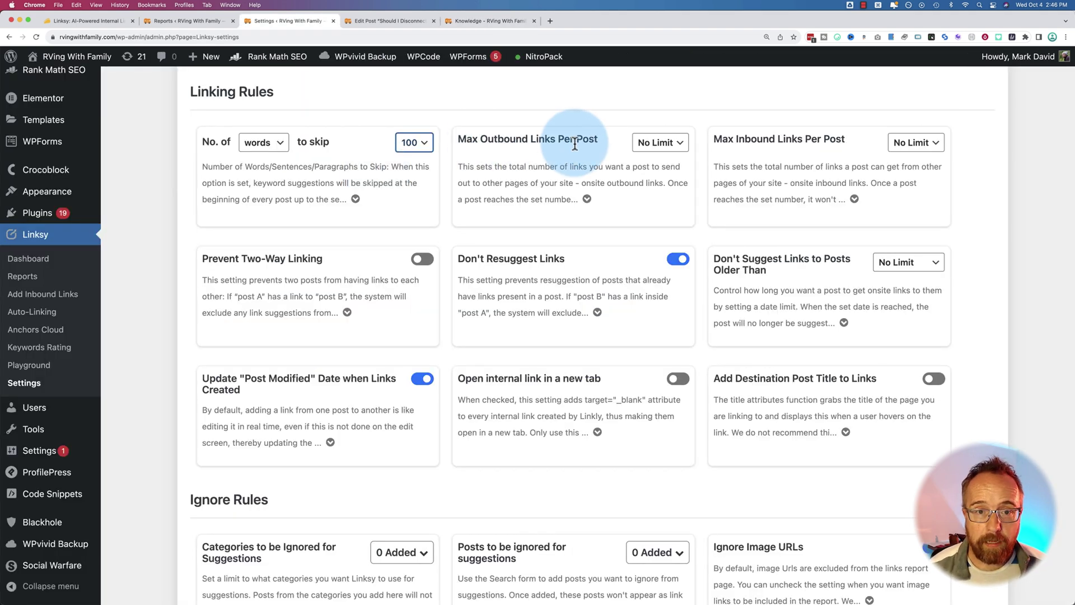
Cap Max Outbound Links Per Post at 15 and keep Max Inbound Links Per Post at No Limit.
click(653, 145)
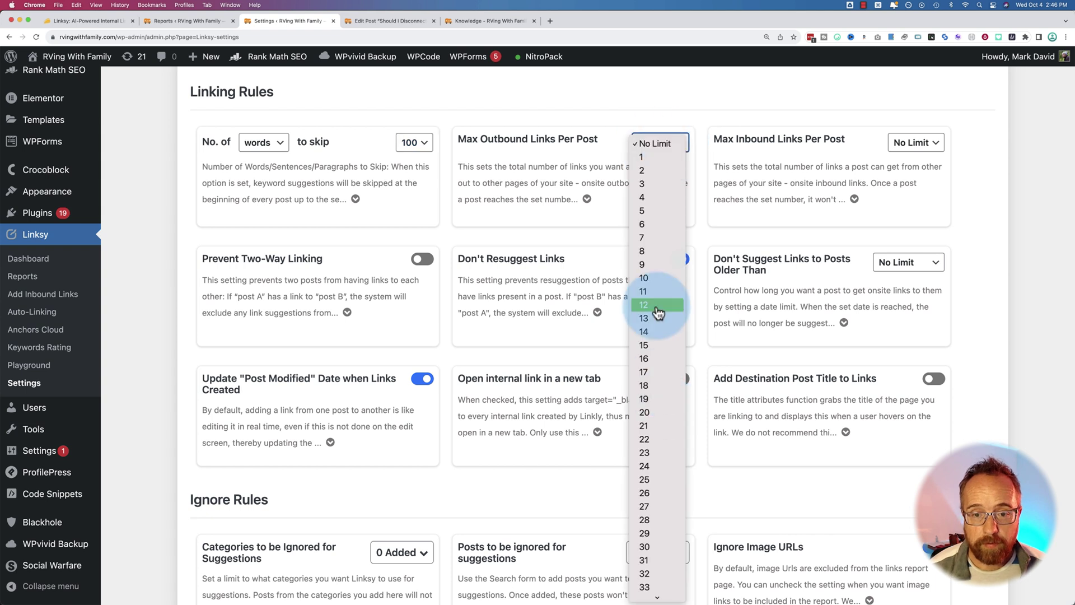
click(643, 278)
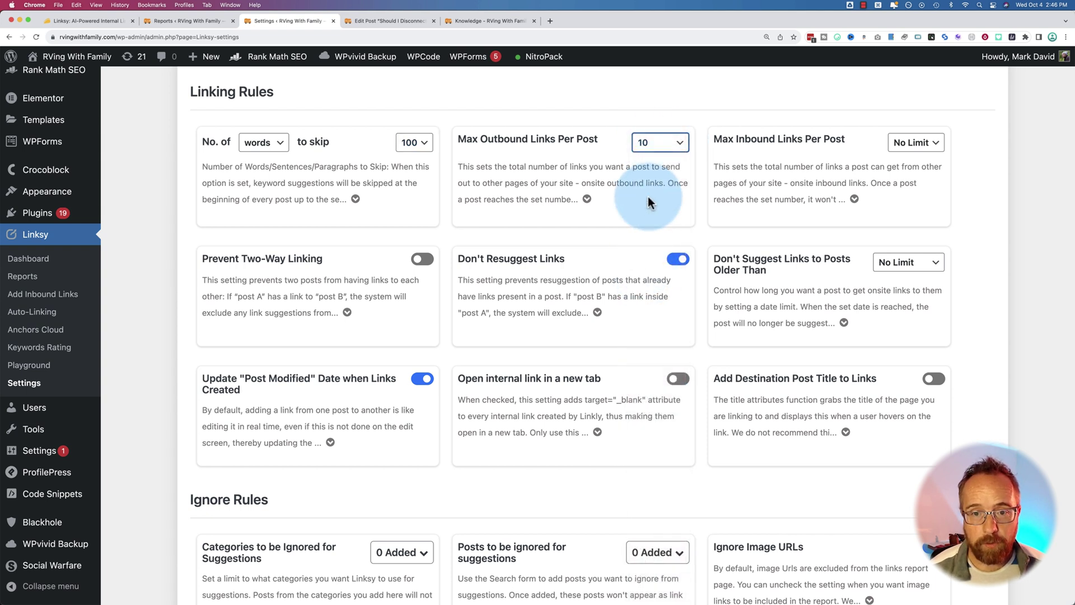
click(655, 143)
click(661, 210)
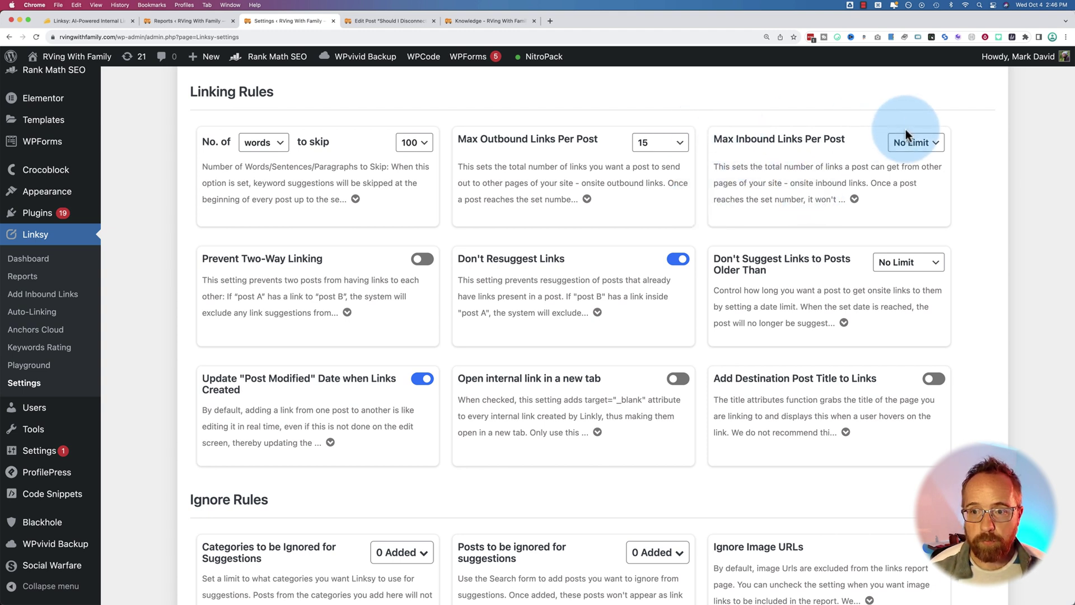
click(932, 142)
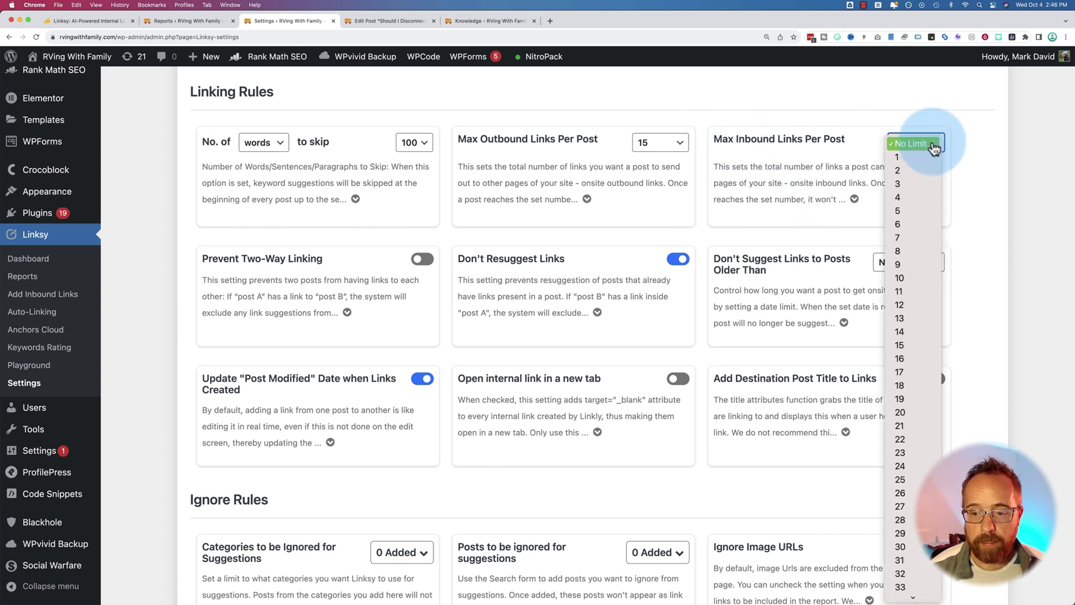
click(812, 243)
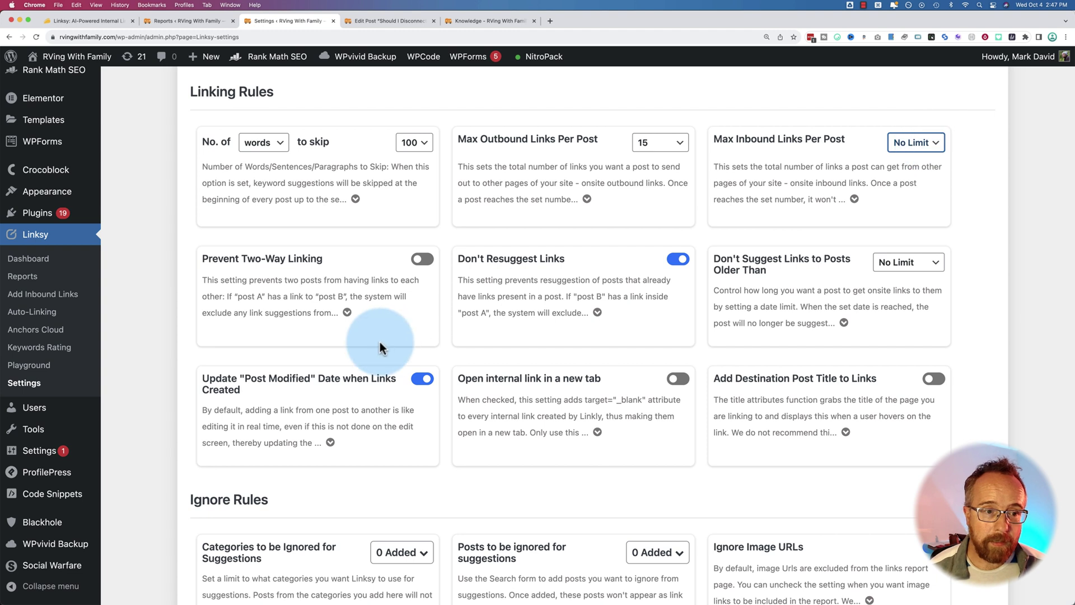
Review the two-way and post-age rules, leaving 'Don't Suggest Links to Posts Older Than' at No Limit.
drag(242, 259, 284, 258)
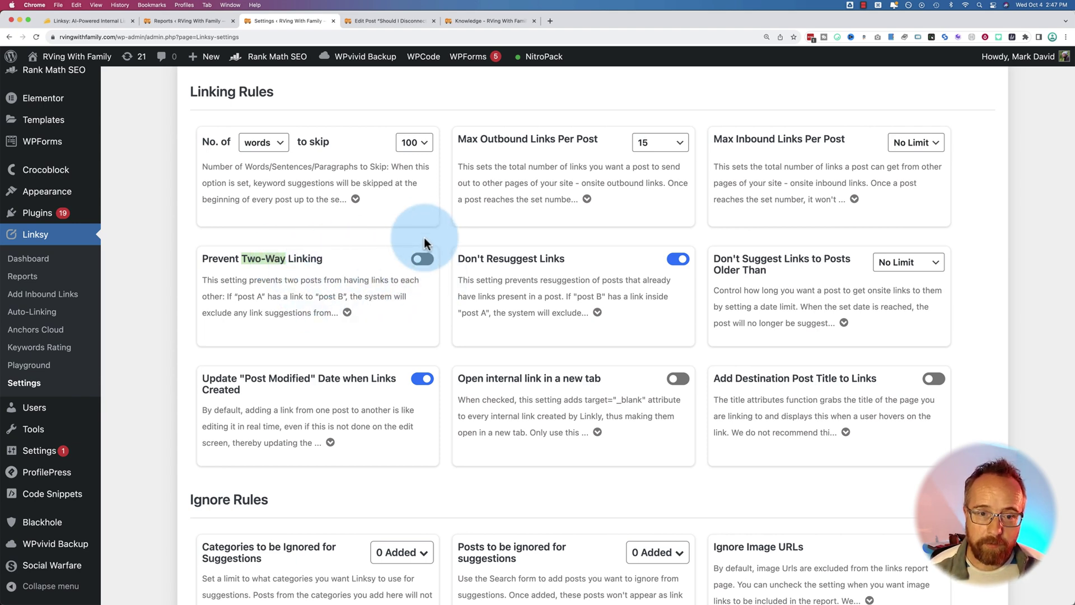
scroll(448, 263, down, 3)
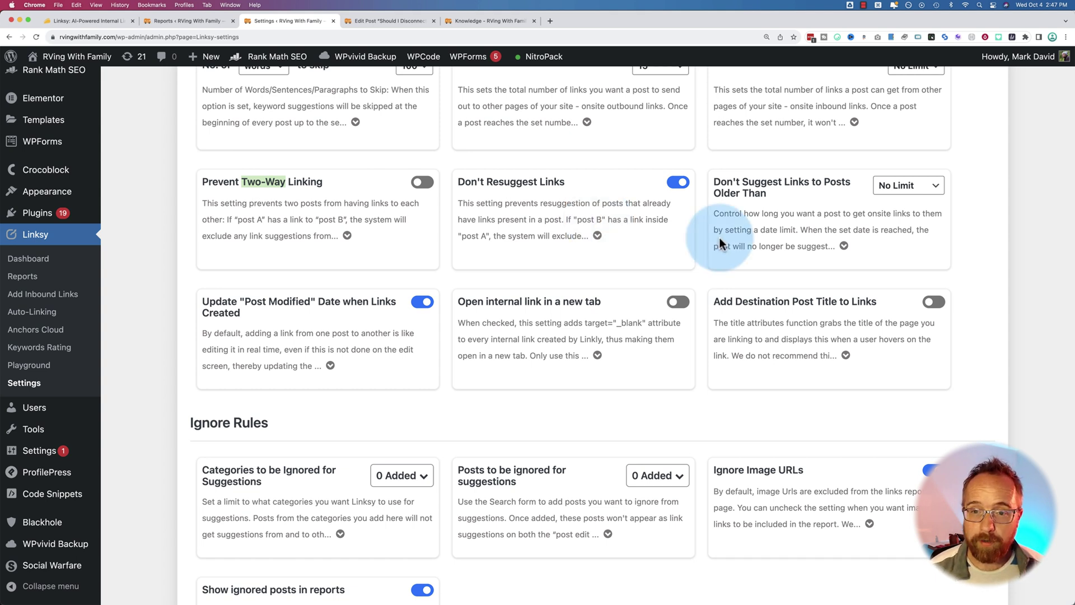
double_click(730, 184)
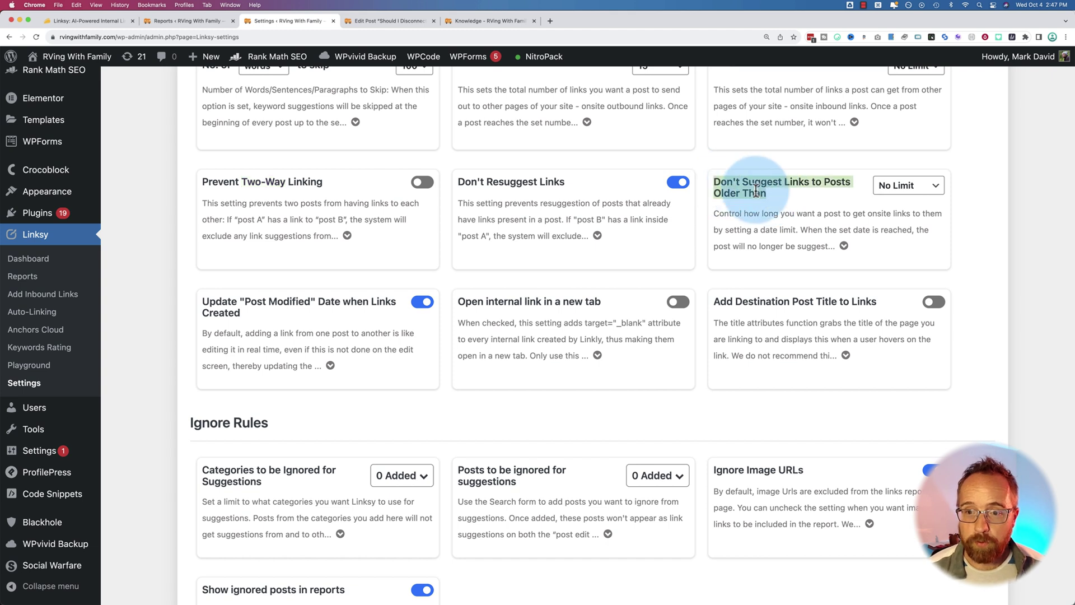
drag(716, 183, 819, 196)
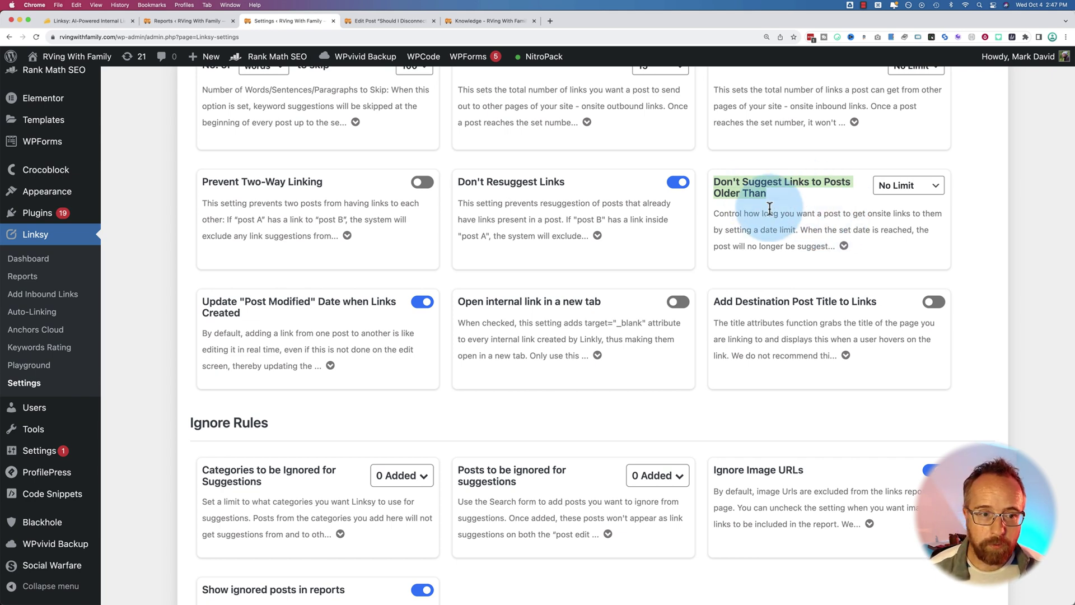
scroll(455, 281, down, 2)
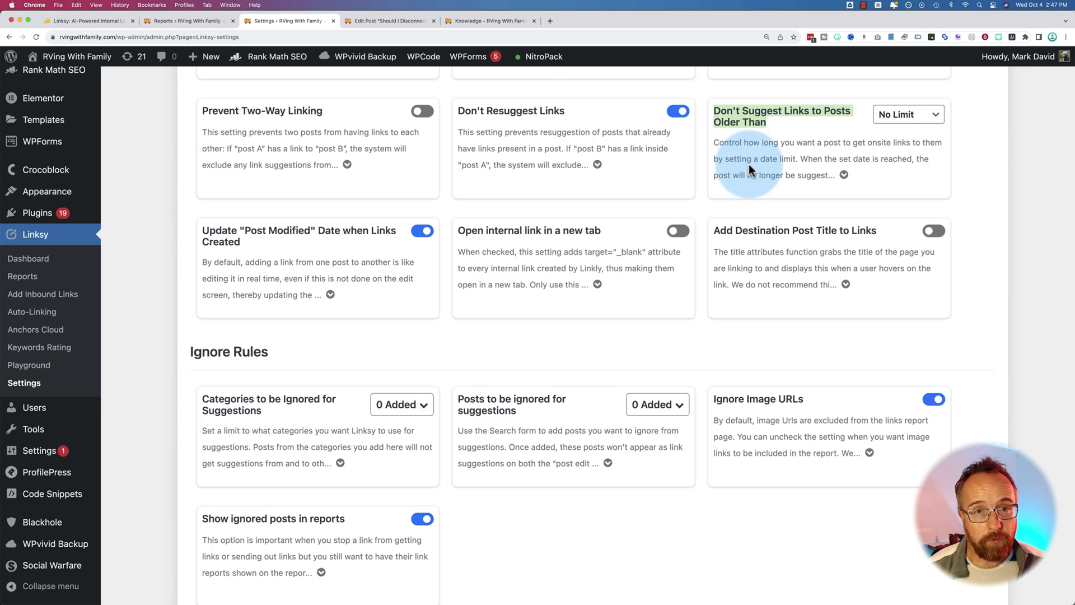
click(897, 122)
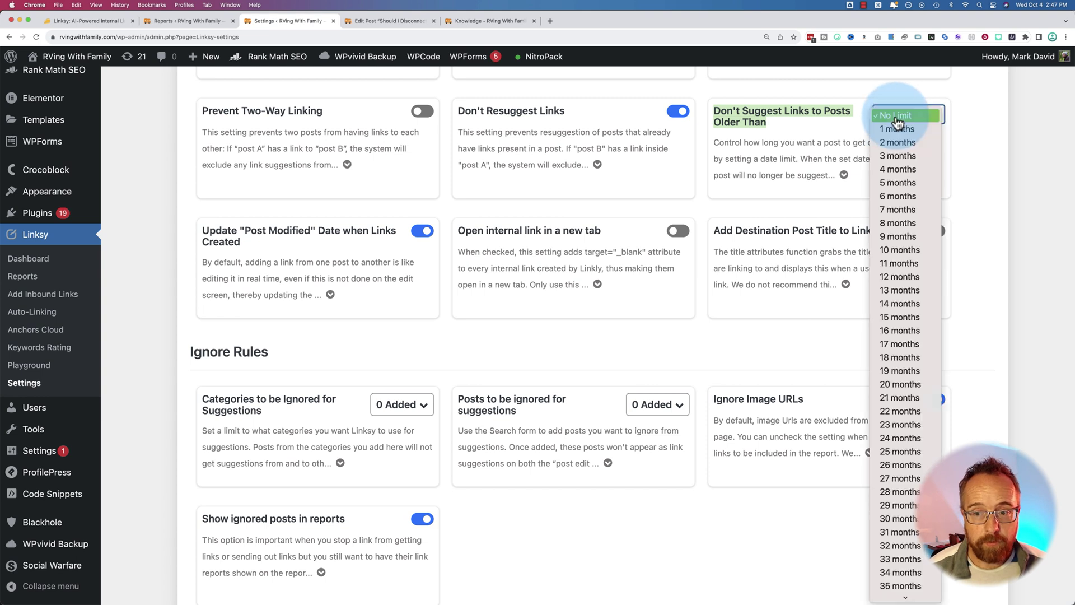
click(697, 357)
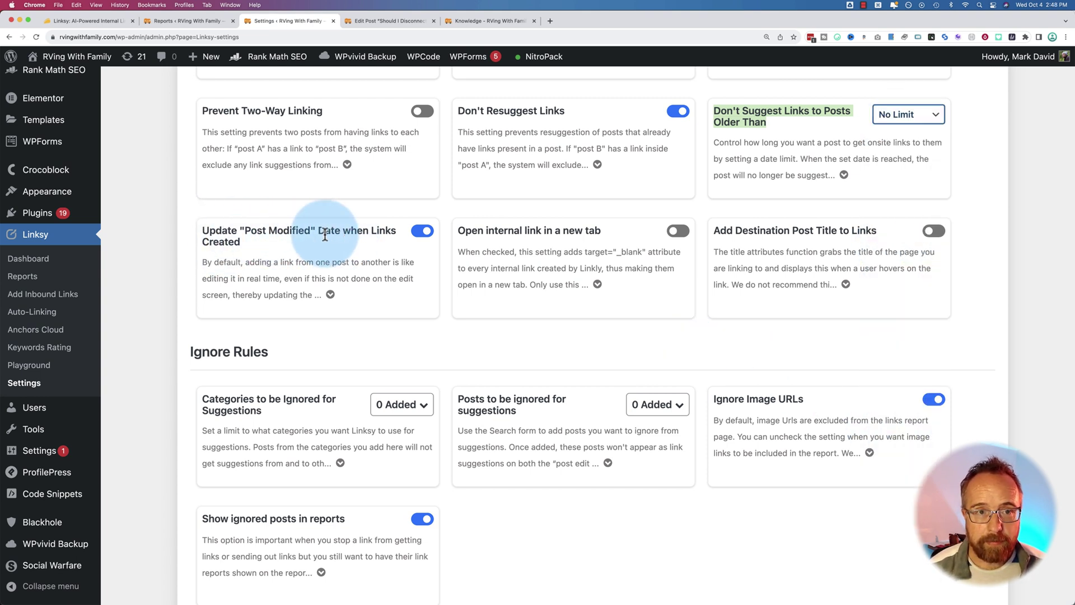
Open the How to Clean RV Toilet post from the Knowledge category and highlight its May 3, 2023 publish date.
click(505, 20)
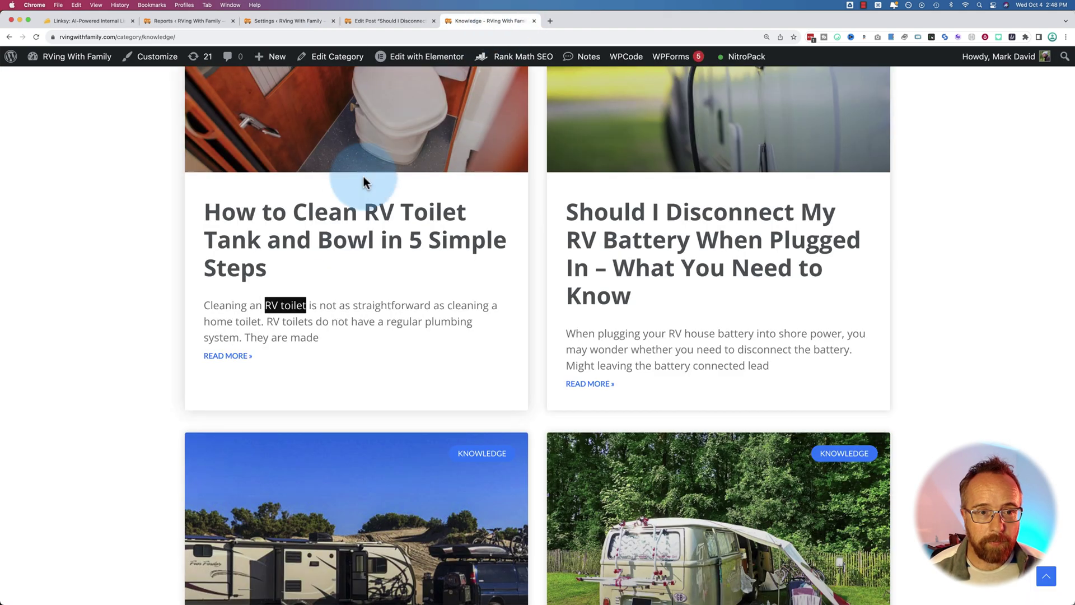
click(349, 213)
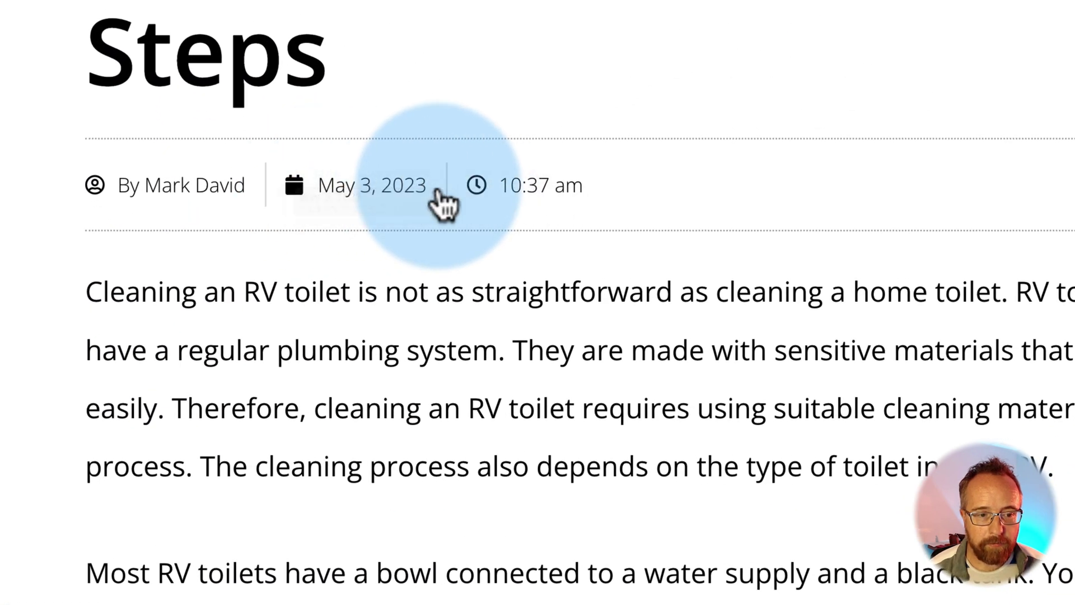
drag(438, 190, 272, 187)
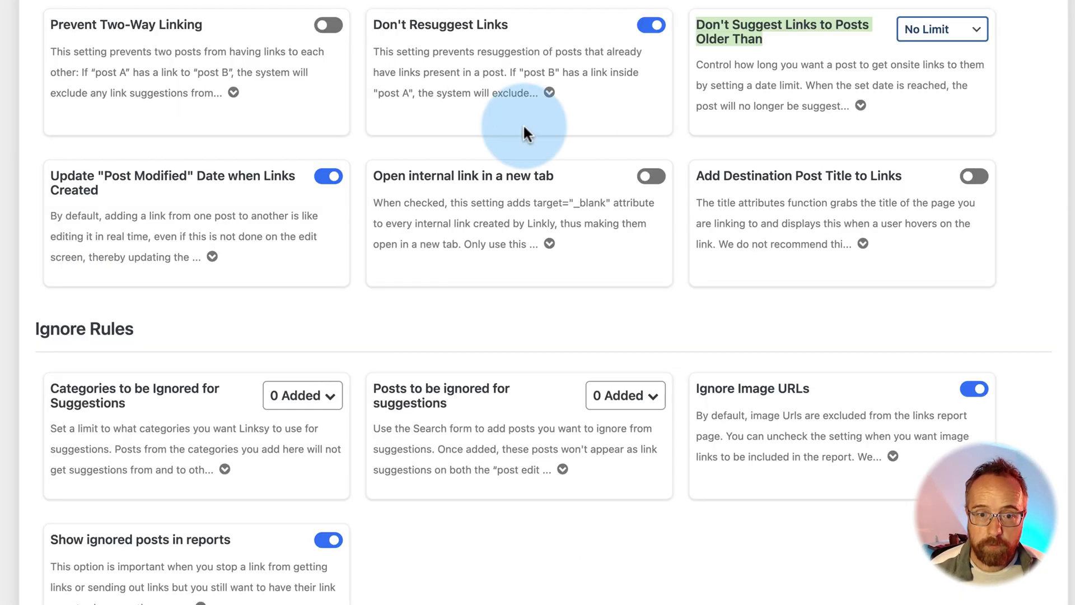
drag(377, 178, 577, 182)
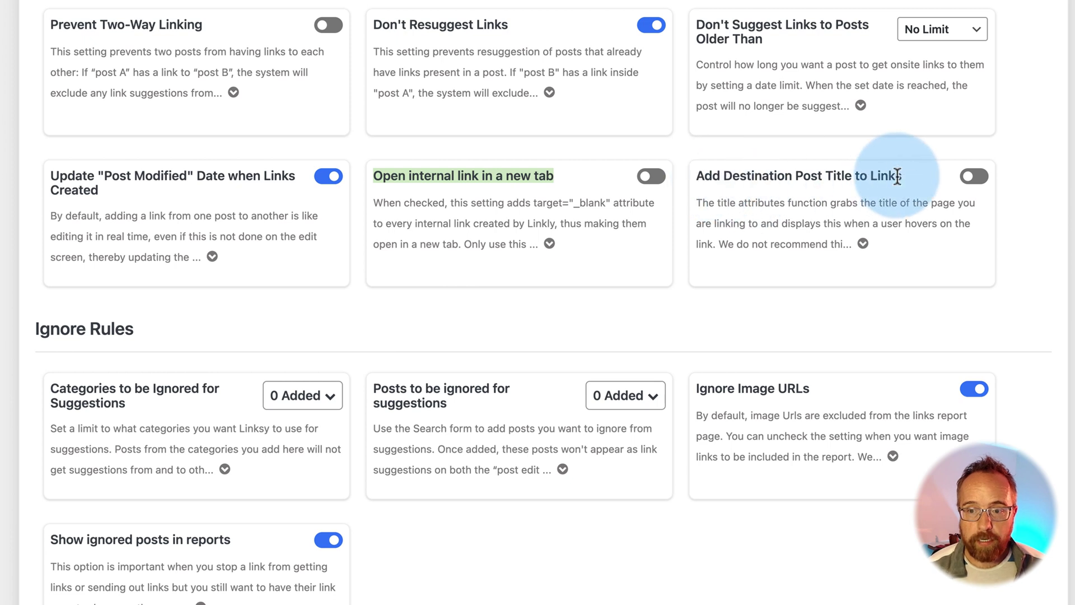
drag(703, 203, 813, 208)
click(814, 207)
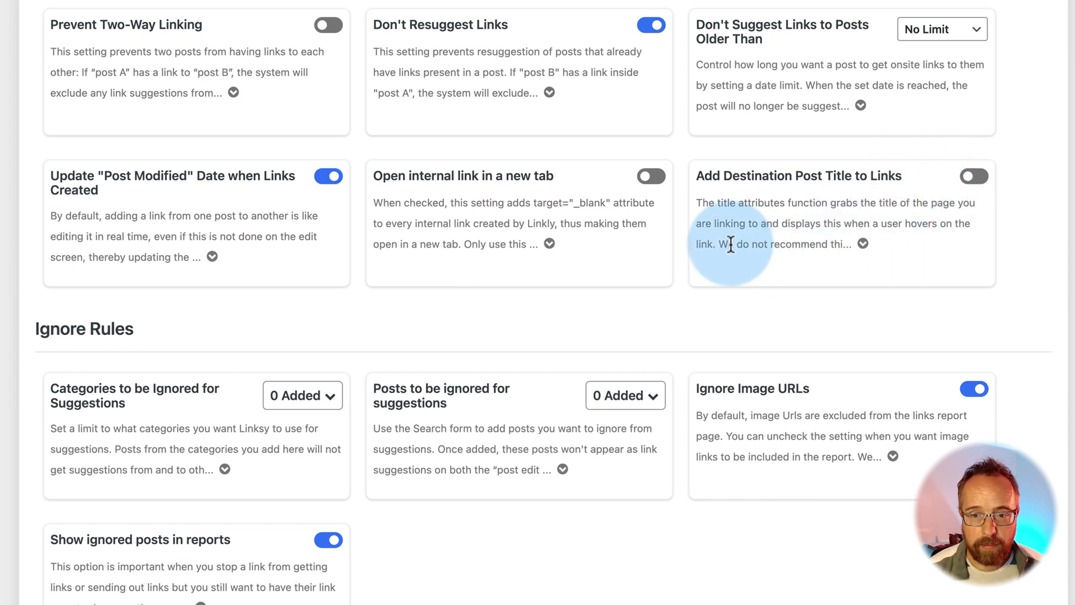
drag(720, 243, 859, 243)
scroll(676, 287, down, 3)
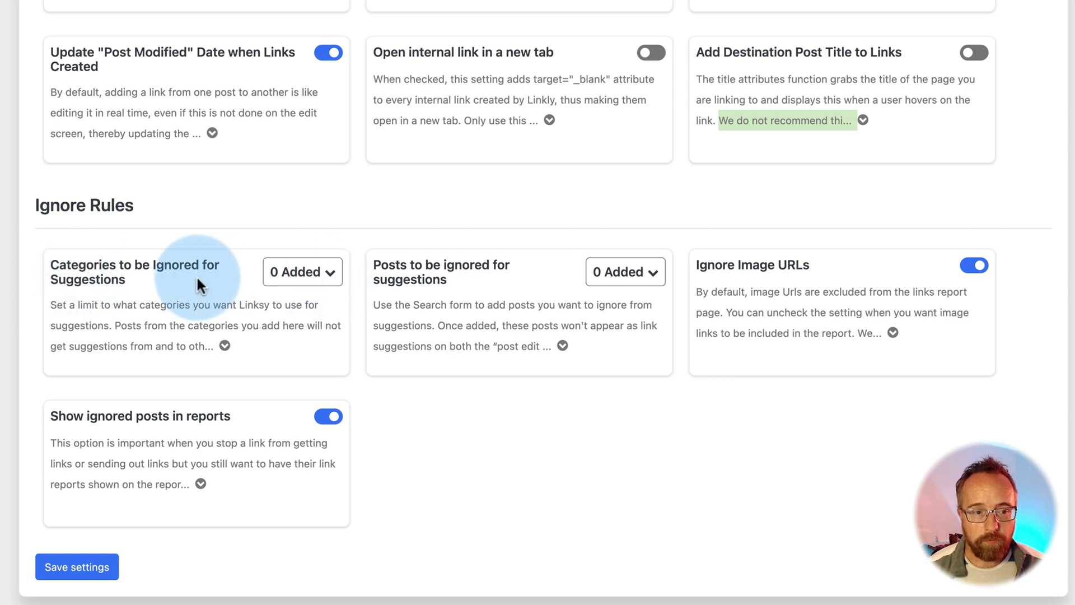
Add Uncategorized to the Categories to be Ignored list.
click(307, 278)
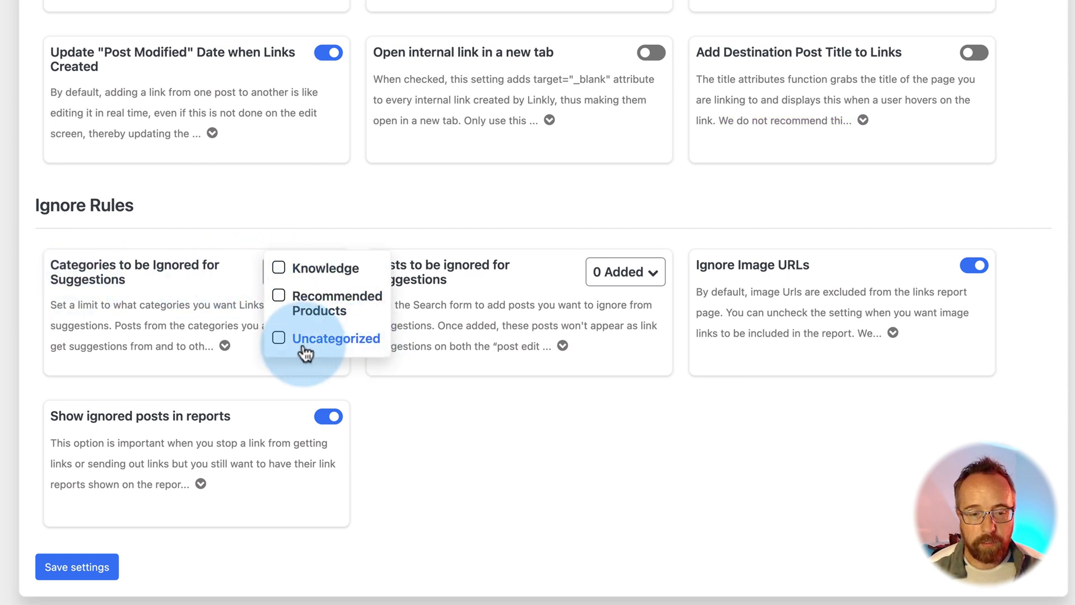
click(279, 338)
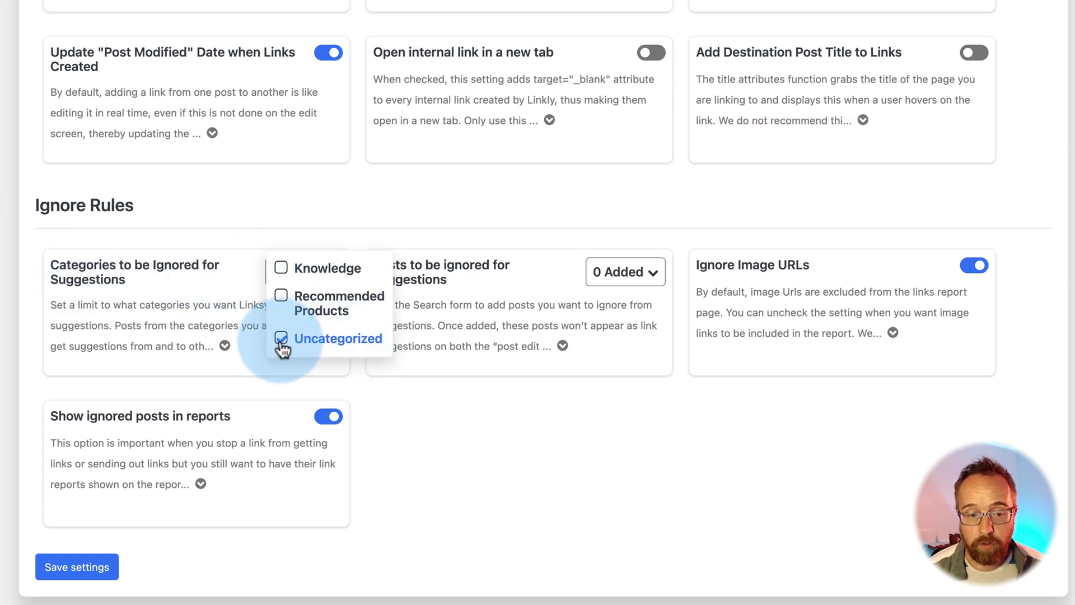
click(236, 283)
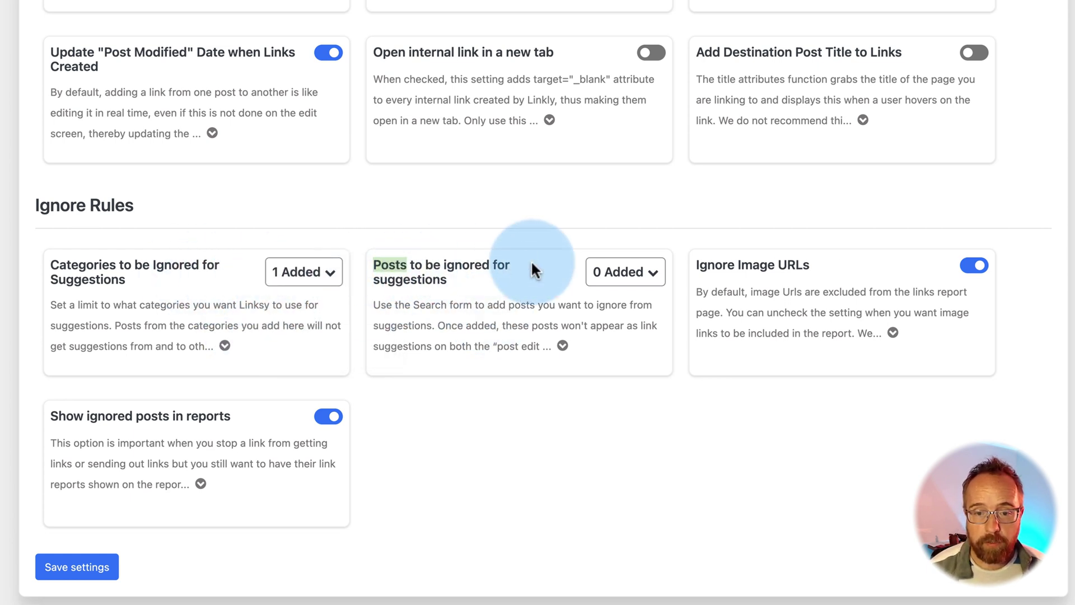
Add the 'rv battery' post to Posts to be ignored, then remove it again.
click(607, 275)
click(690, 271)
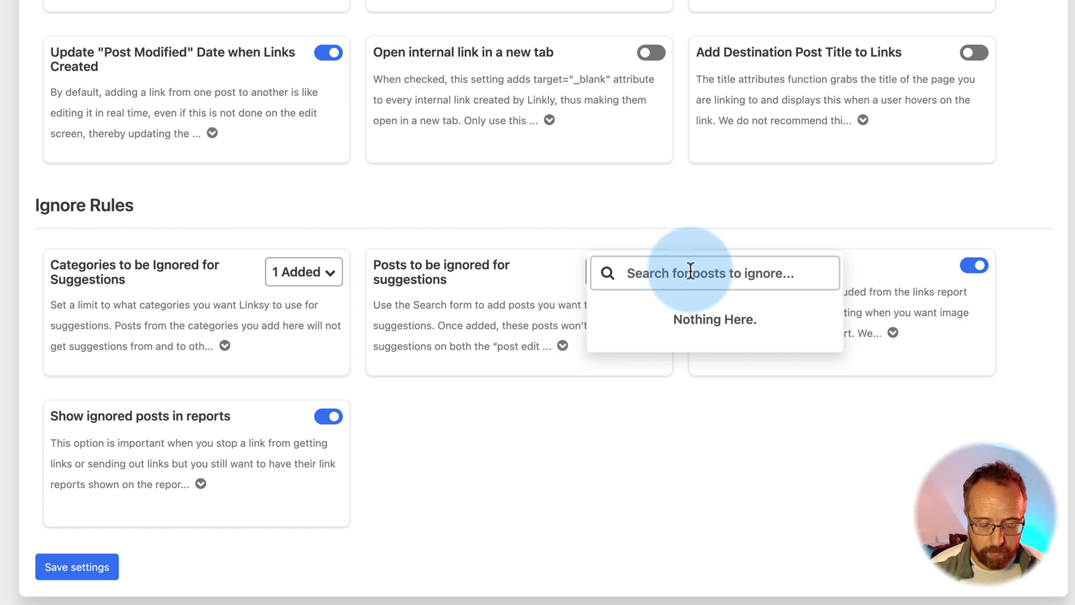
text(rv batter)
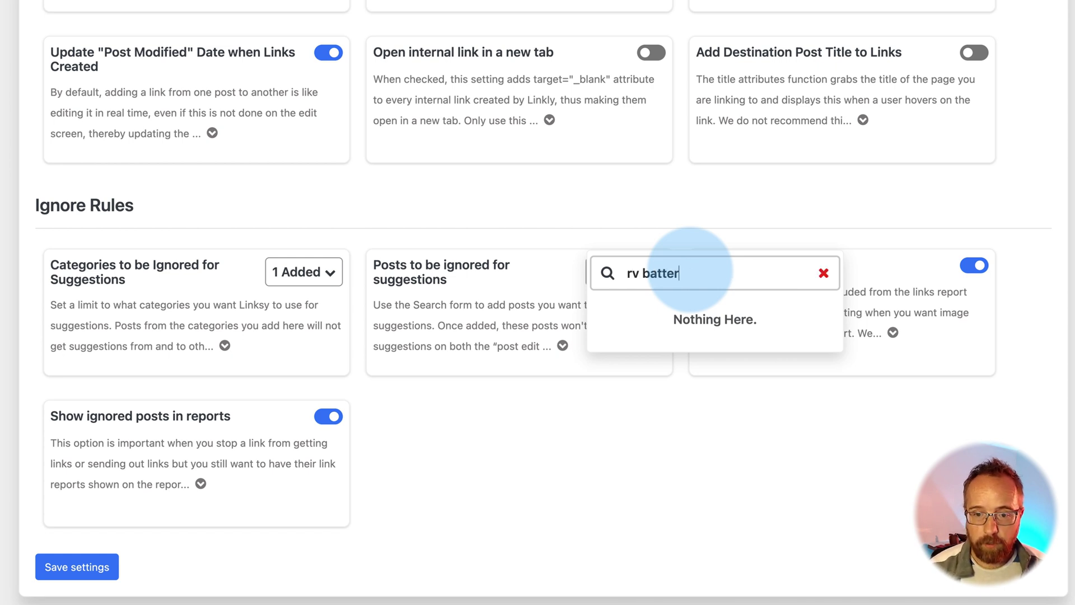
text(y)
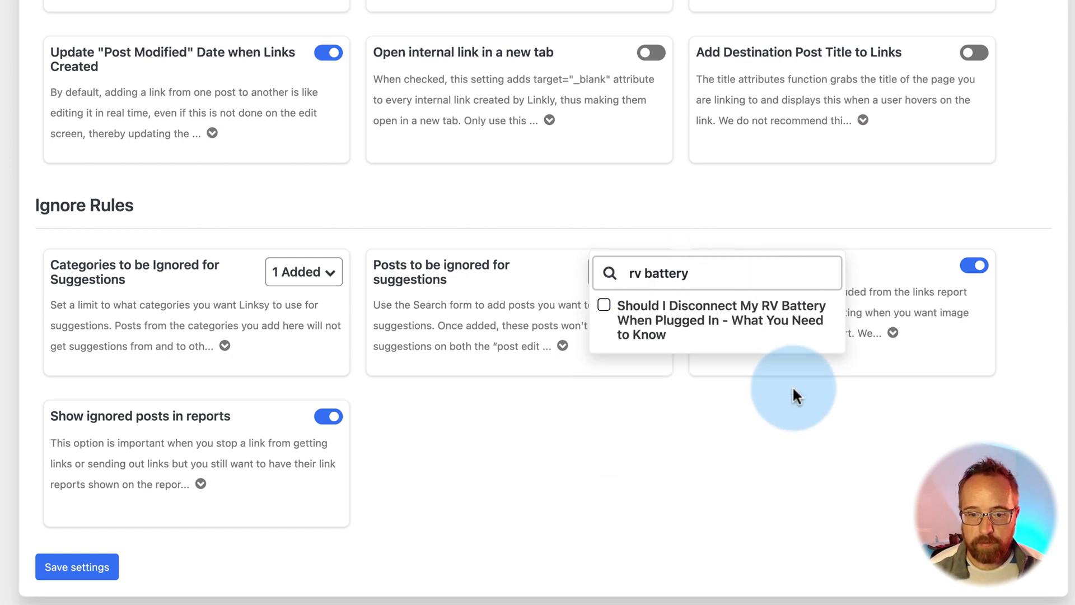
click(792, 385)
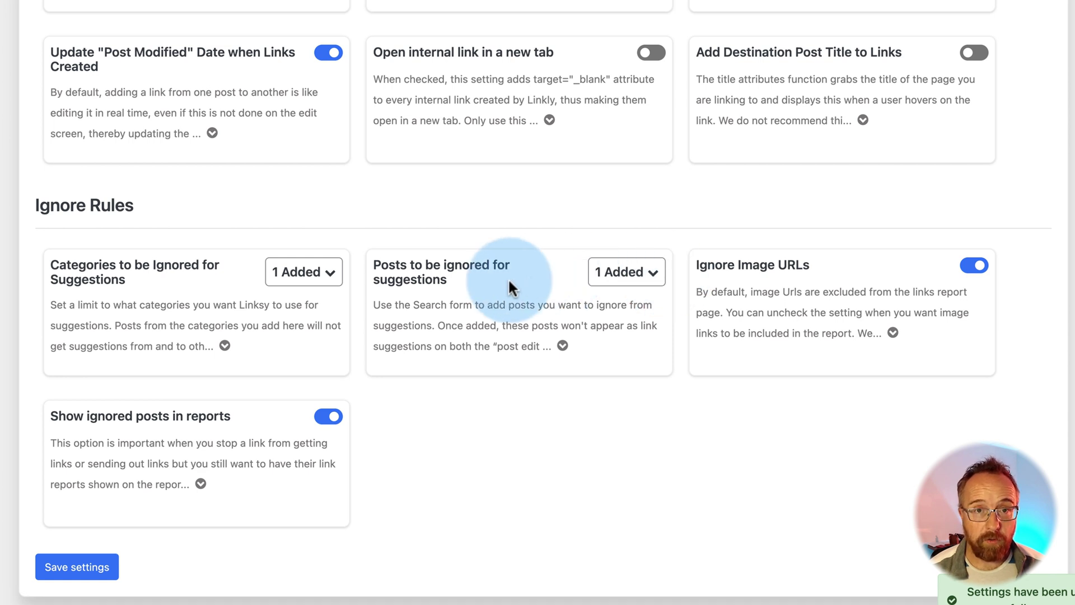
click(640, 271)
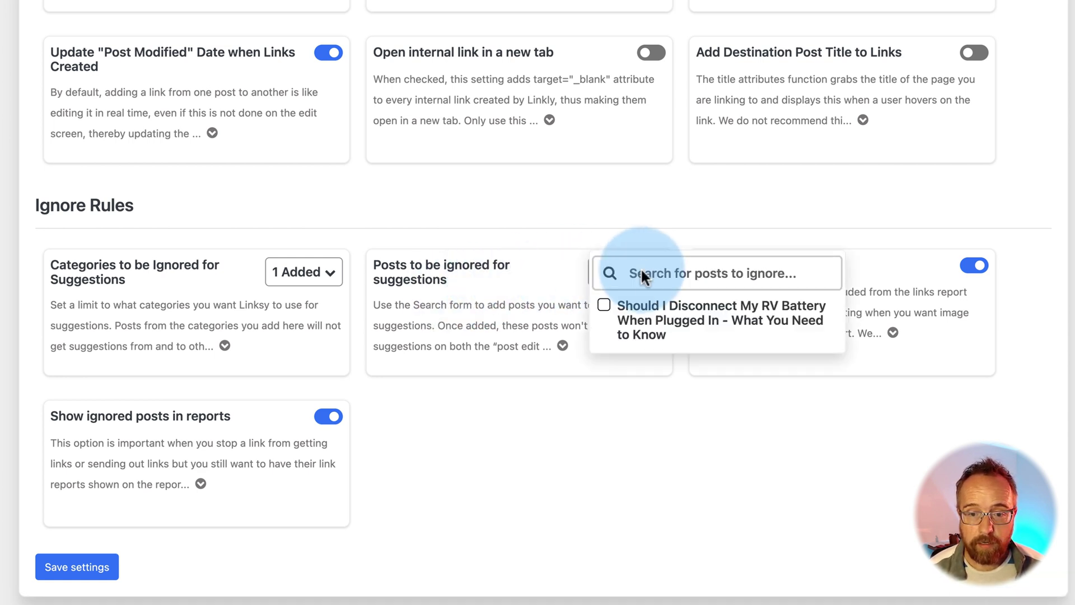
click(604, 305)
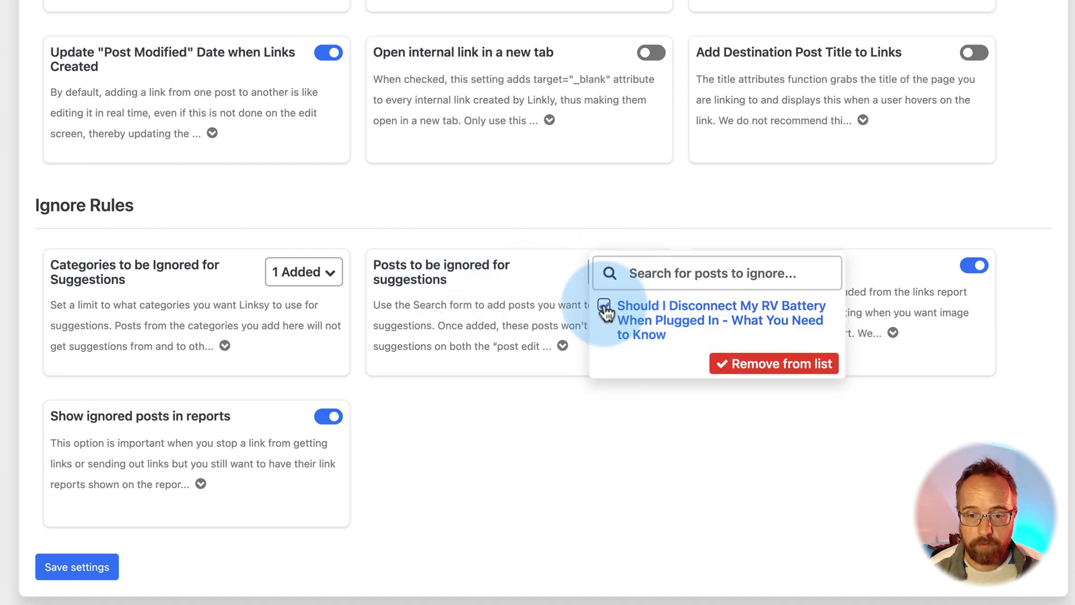
click(777, 365)
Review the Ignore Image URLs and Show ignored posts in reports options, then save the settings.
drag(704, 252, 885, 259)
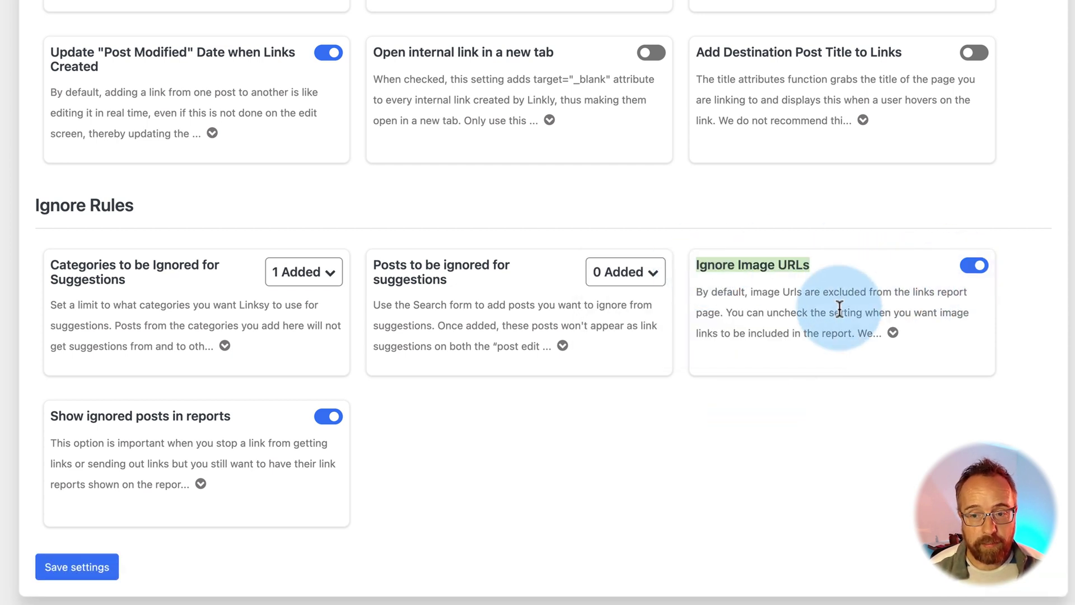
drag(50, 415, 235, 415)
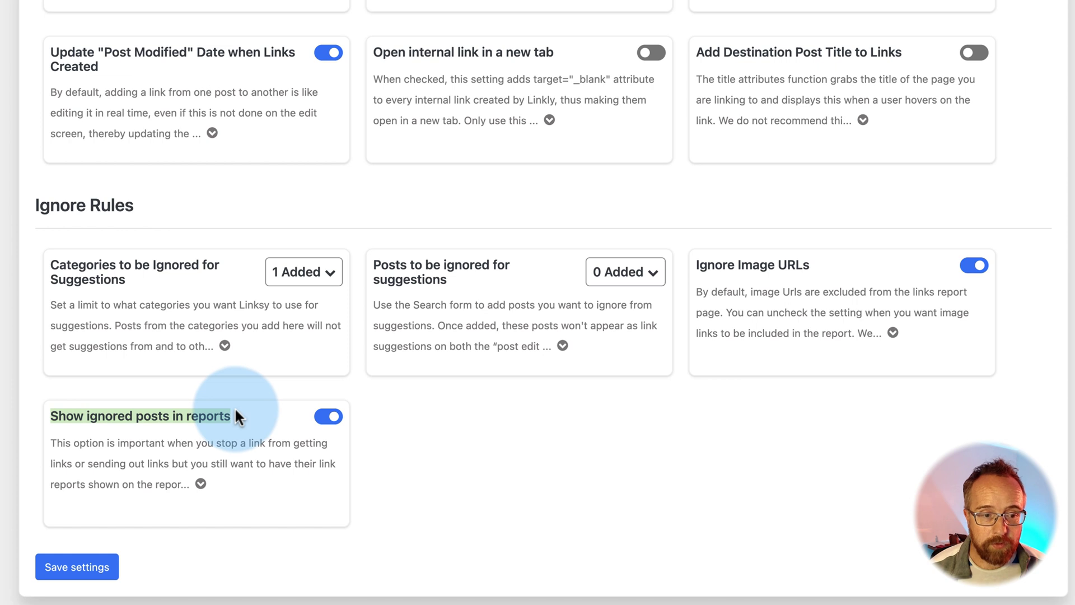
click(262, 464)
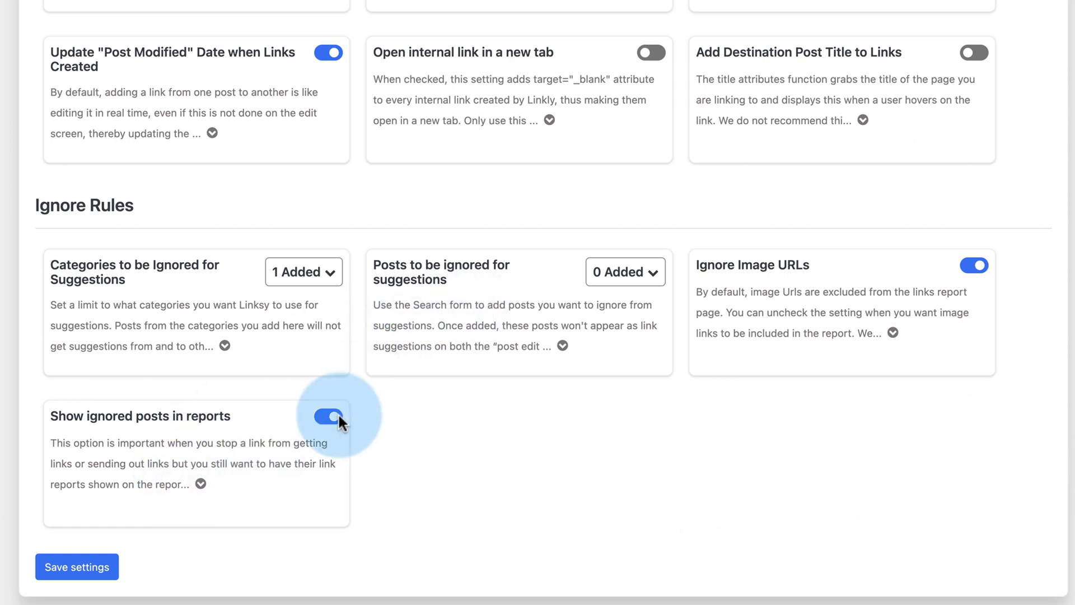
click(55, 573)
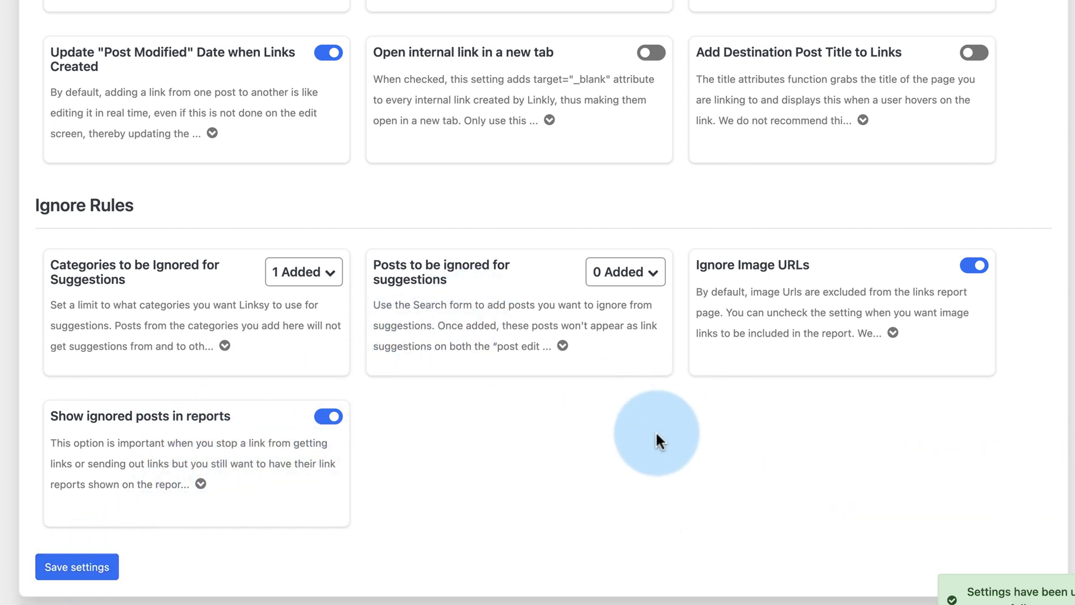
In Post Settings, search 'rv battery' and open the RV battery disconnect post's options.
scroll(655, 431, up, 10)
click(894, 15)
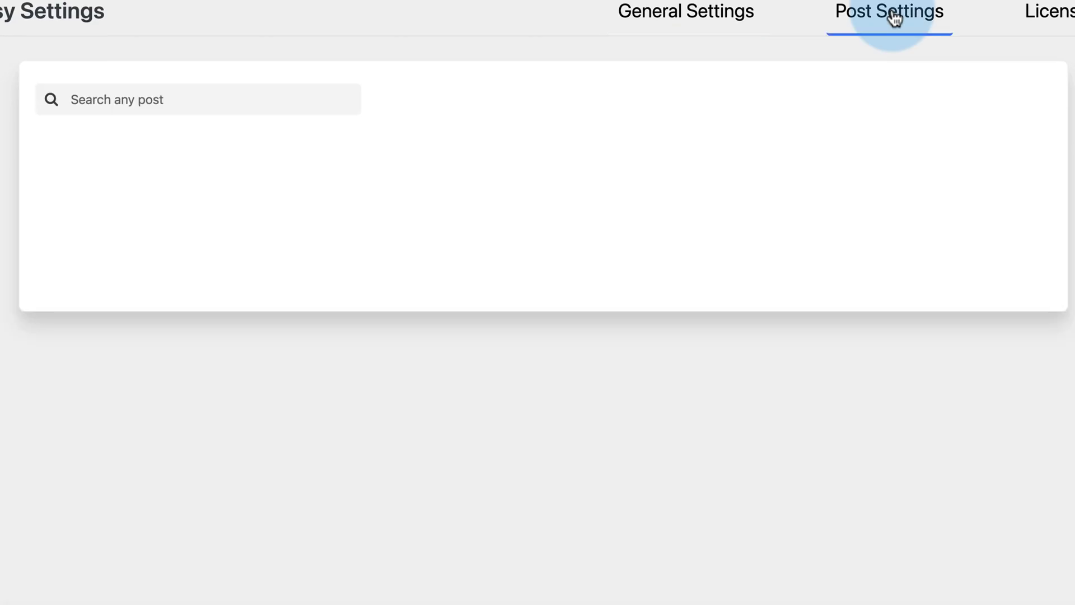
click(115, 101)
text(rv battery)
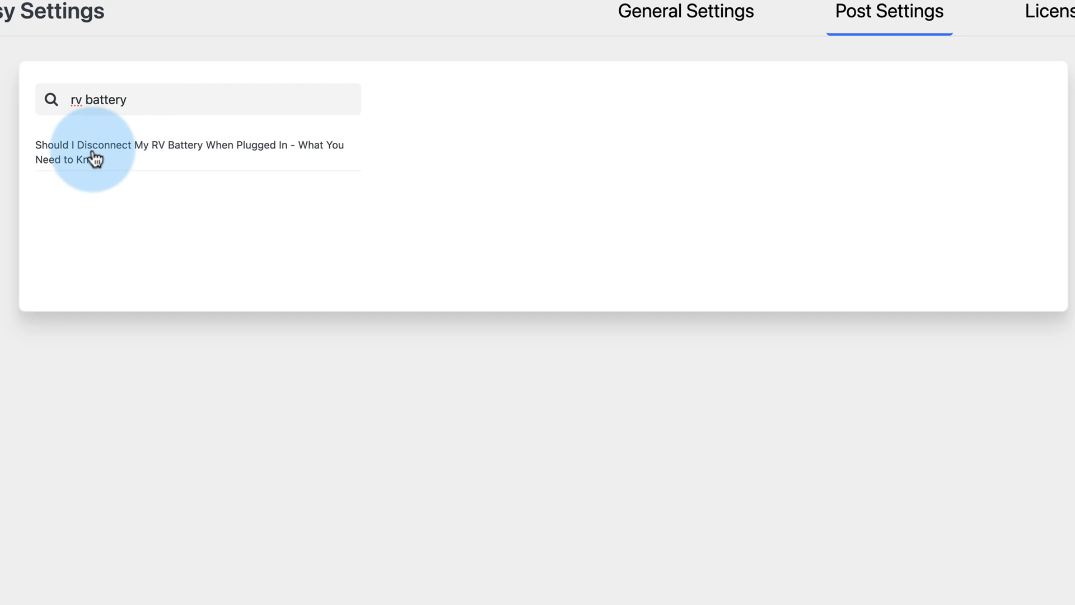
click(94, 159)
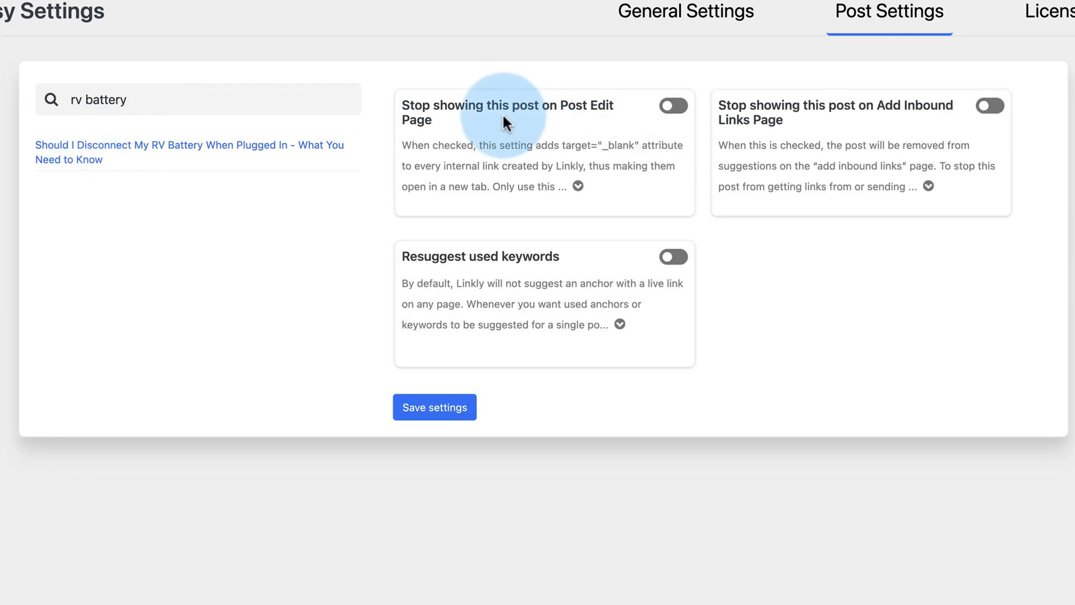